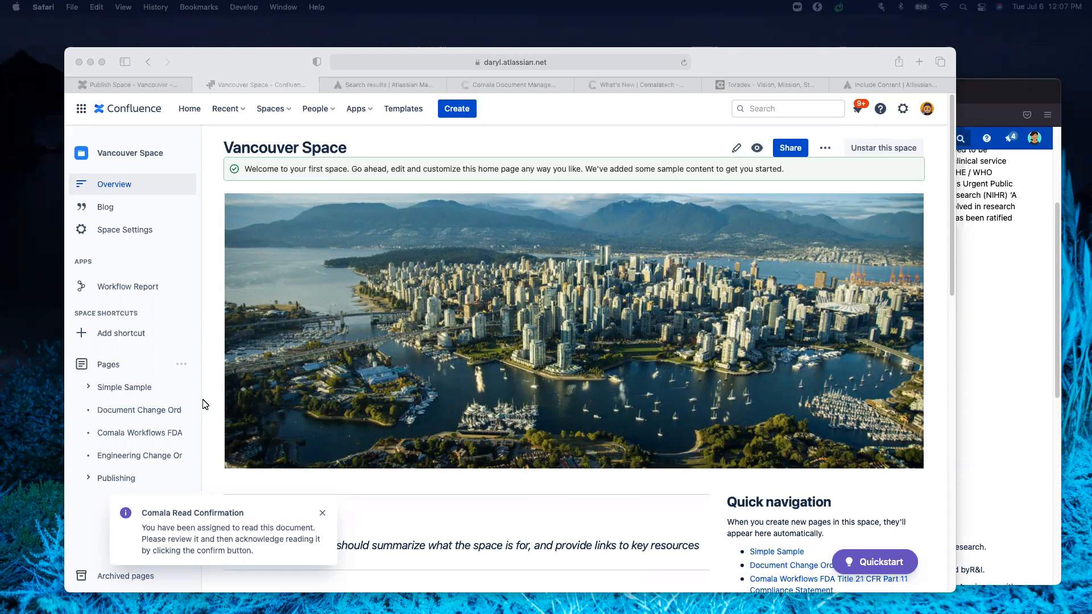
- Focus the Safari window and open Simple Sample from the Vancouver Space page tree
click(130, 393)
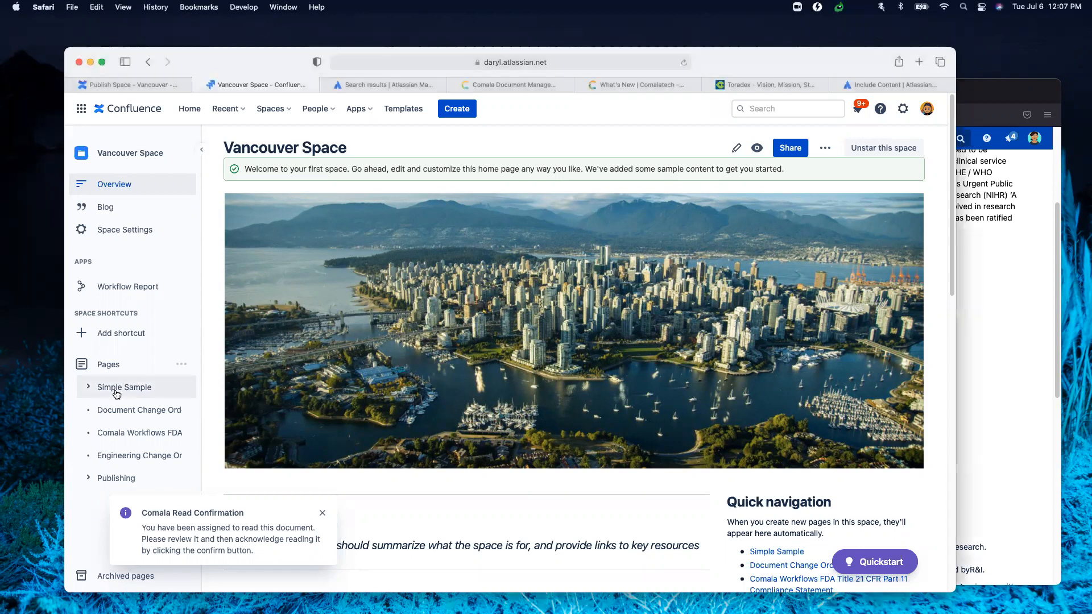
click(114, 390)
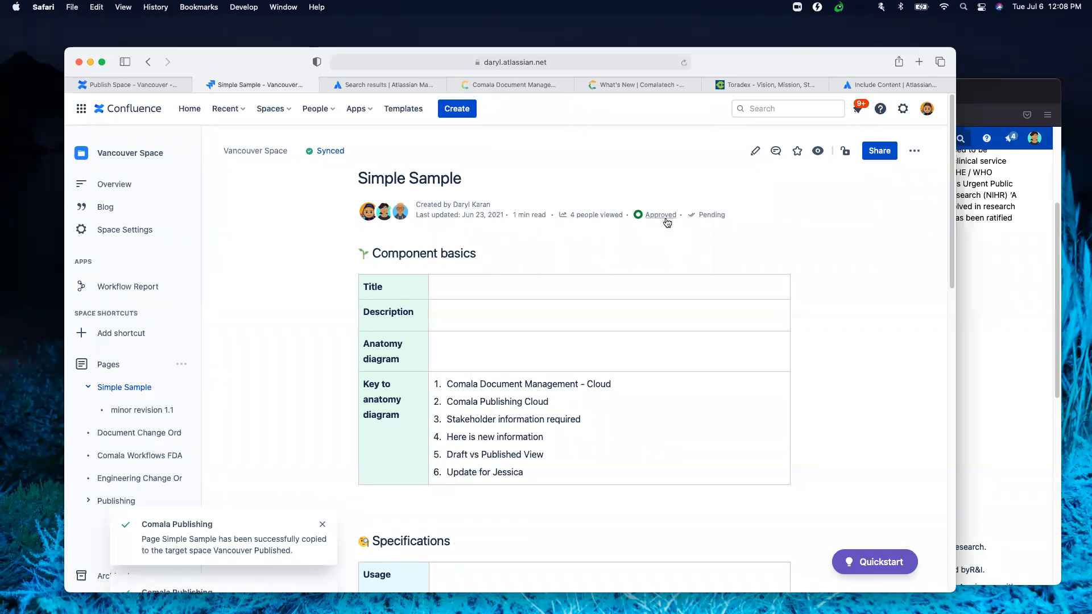
- Replace the name in key item 6 with 'Webinar' so it reads Update for Webinar, then publish
click(754, 154)
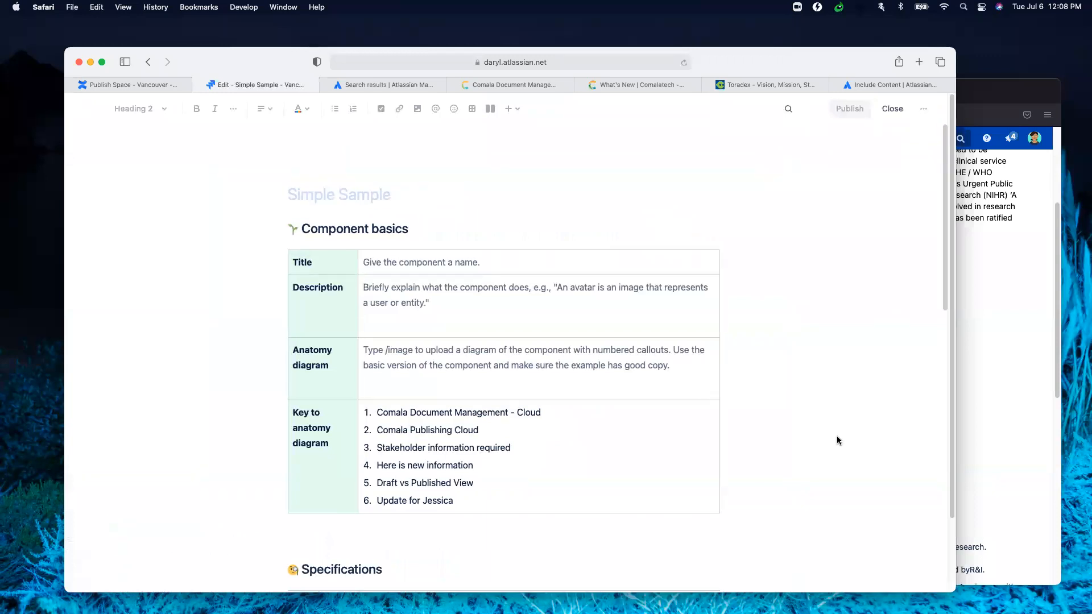
drag(458, 501, 424, 498)
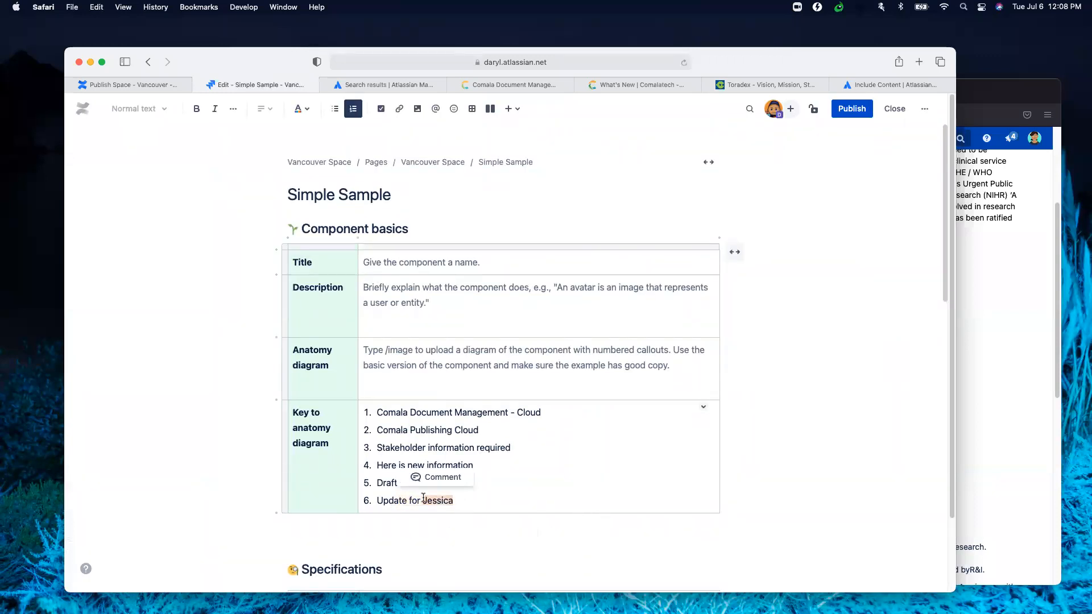
text(Webinar)
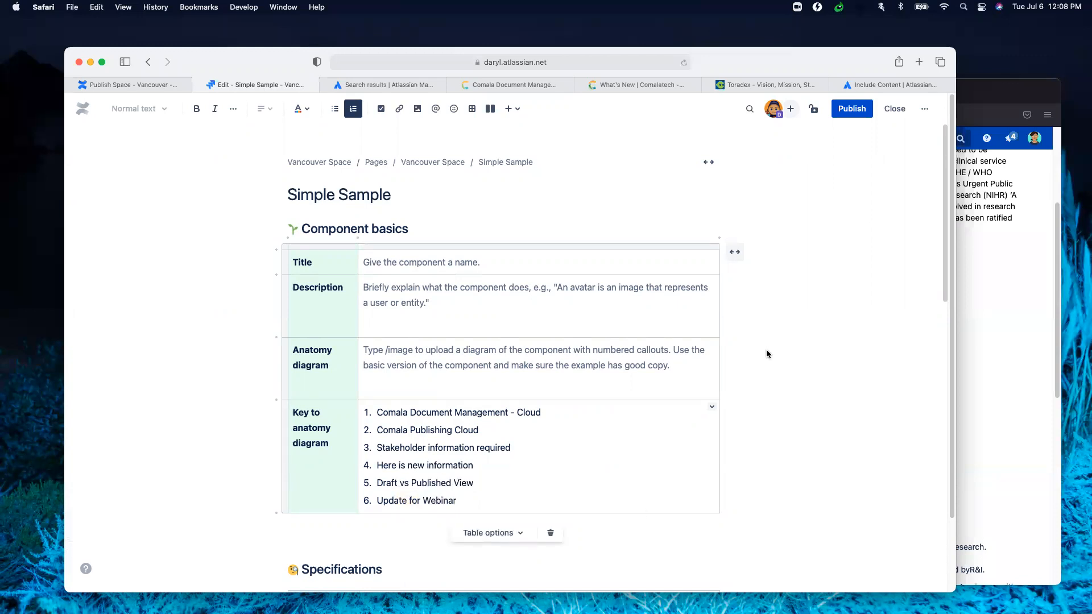
click(850, 109)
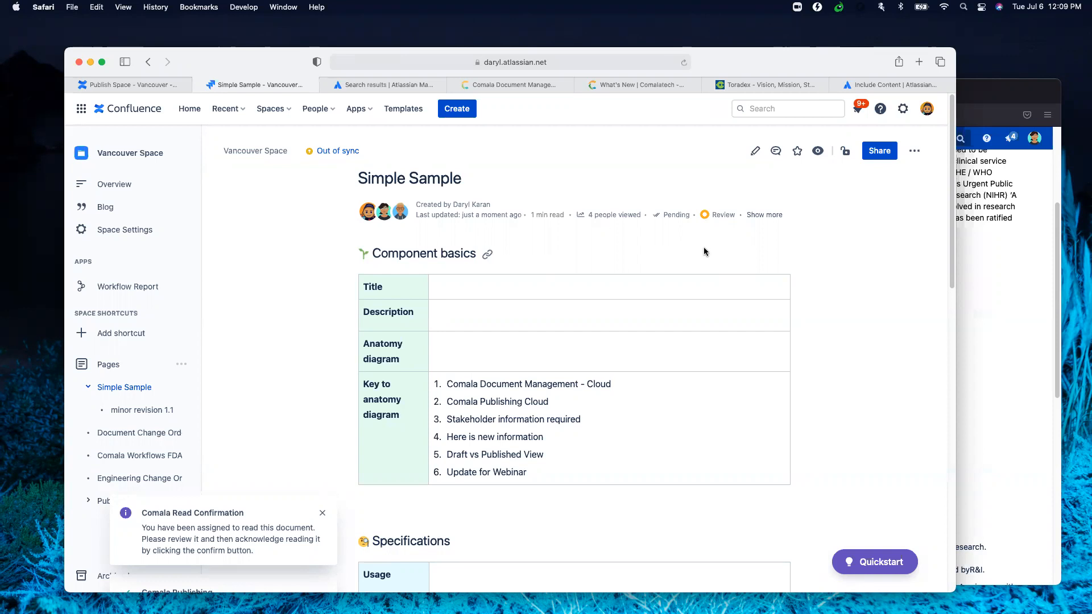
- Open the Approval popup from the page's Review workflow status
click(718, 218)
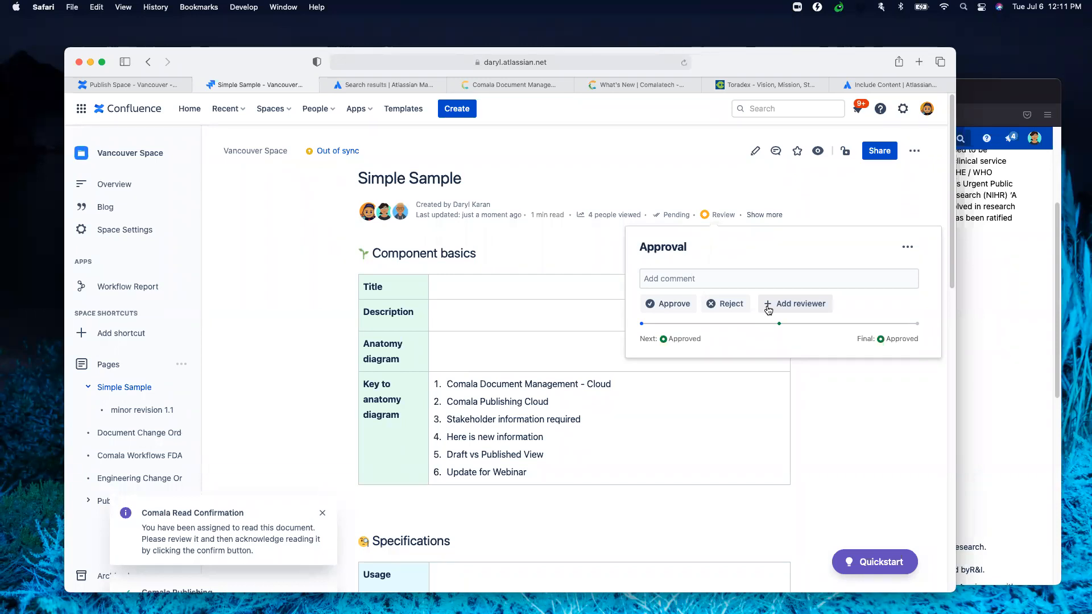
- Assign the searched user as reviewer with the note 'Please review the Key to Anatomy Diagram'
click(768, 310)
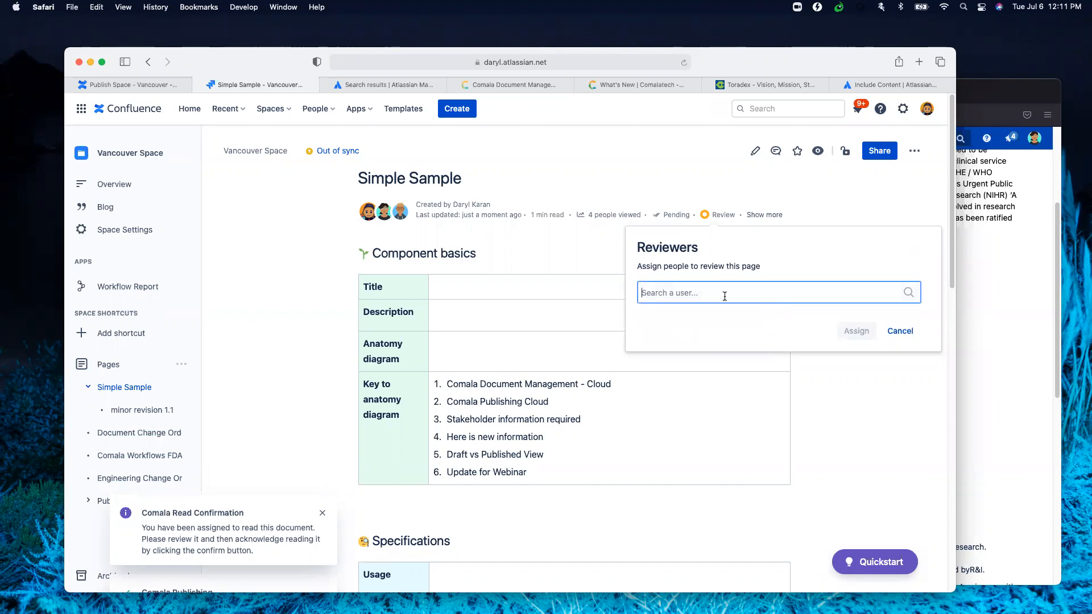
text(elle)
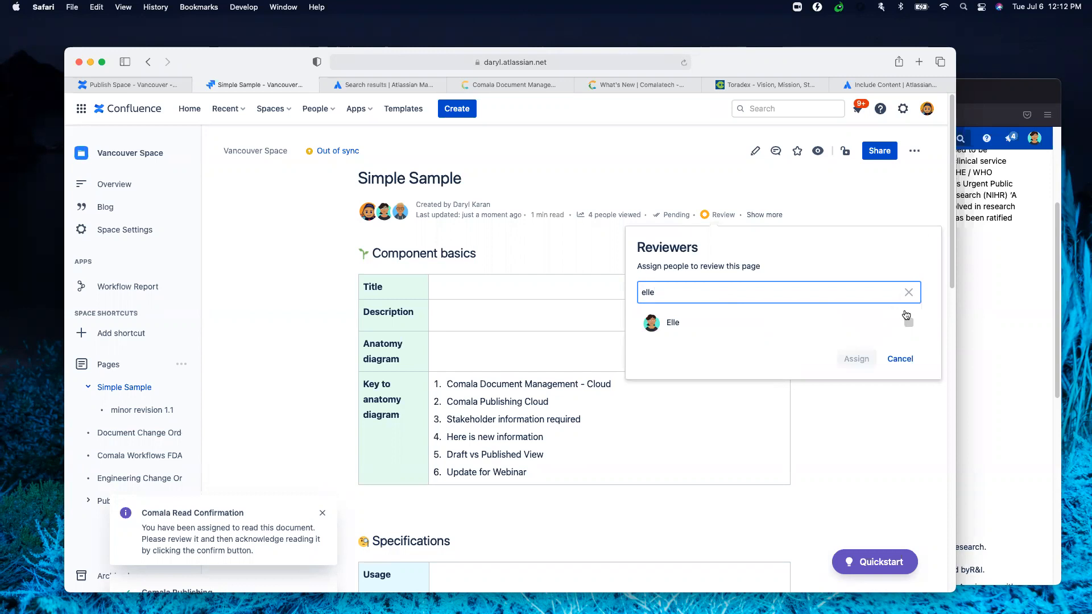
click(909, 323)
click(752, 349)
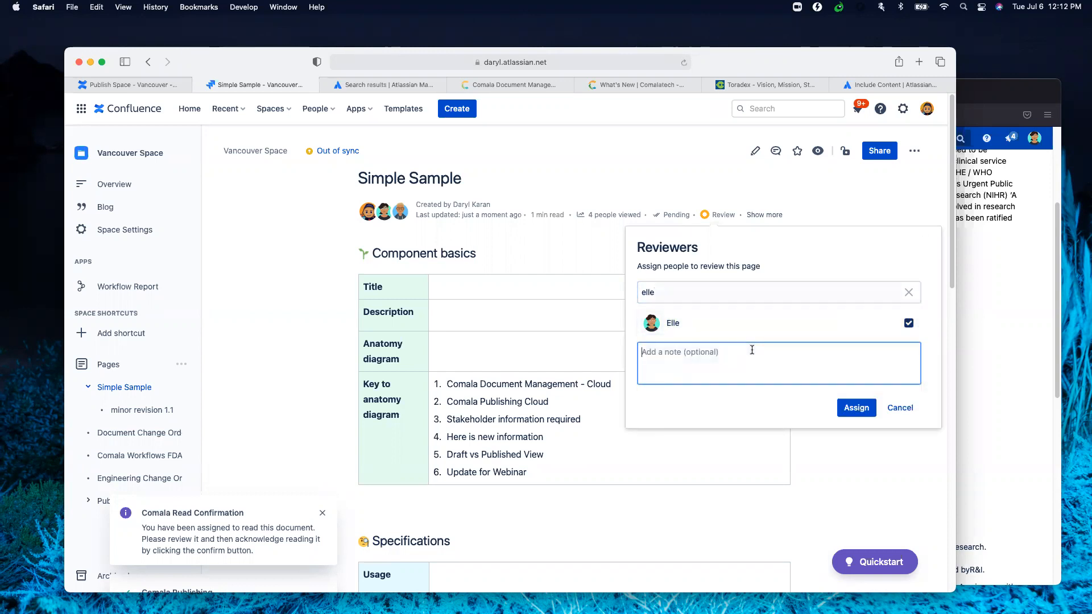
text(Please approve)
text( the Ket)
text(y to Anatom)
text(y Diagr)
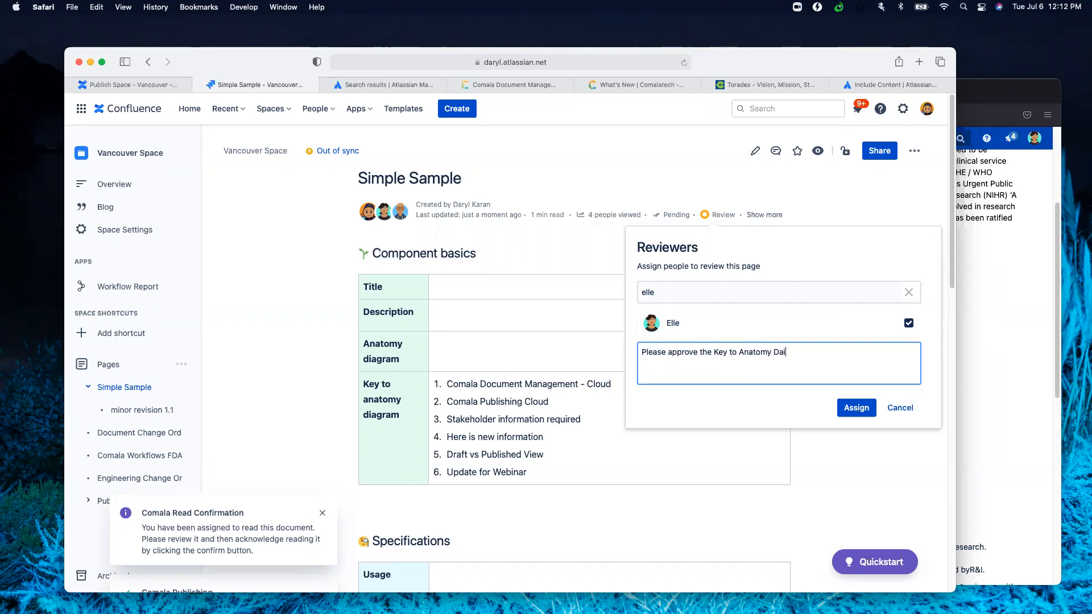
text(am)
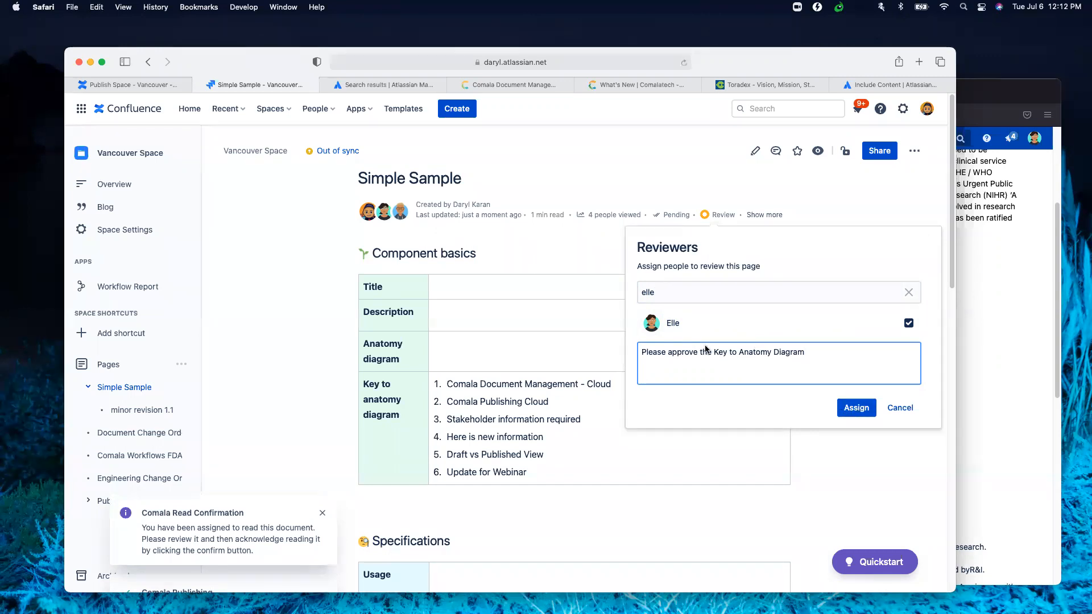
key(BackSpace)
key(BackSpace)
key(BackSpace)
key(BackSpace)
key(BackSpace)
key(BackSpace)
key(BackSpace)
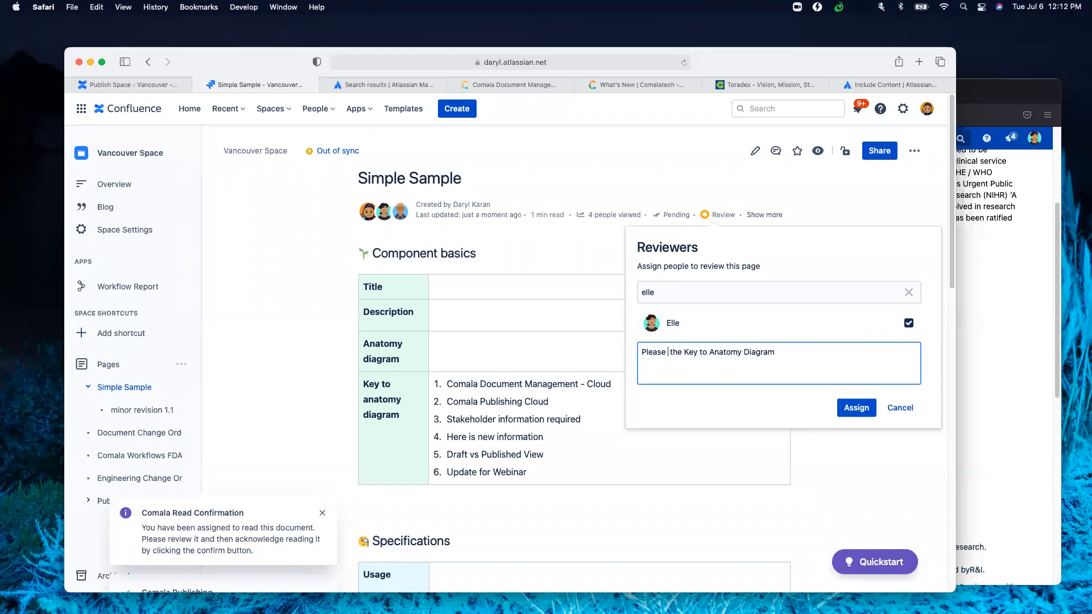
text(review)
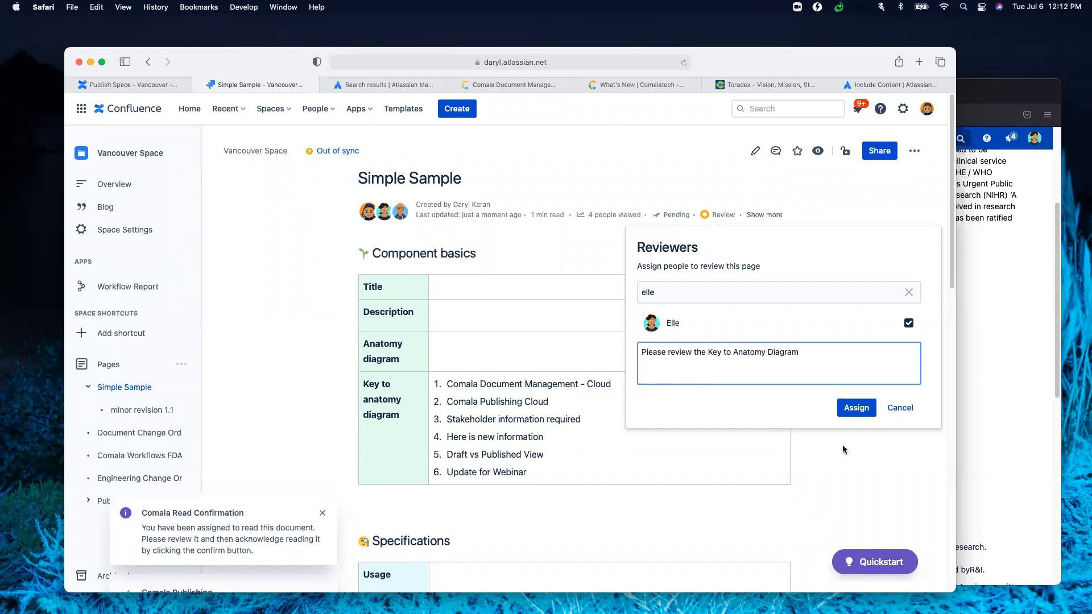
click(857, 408)
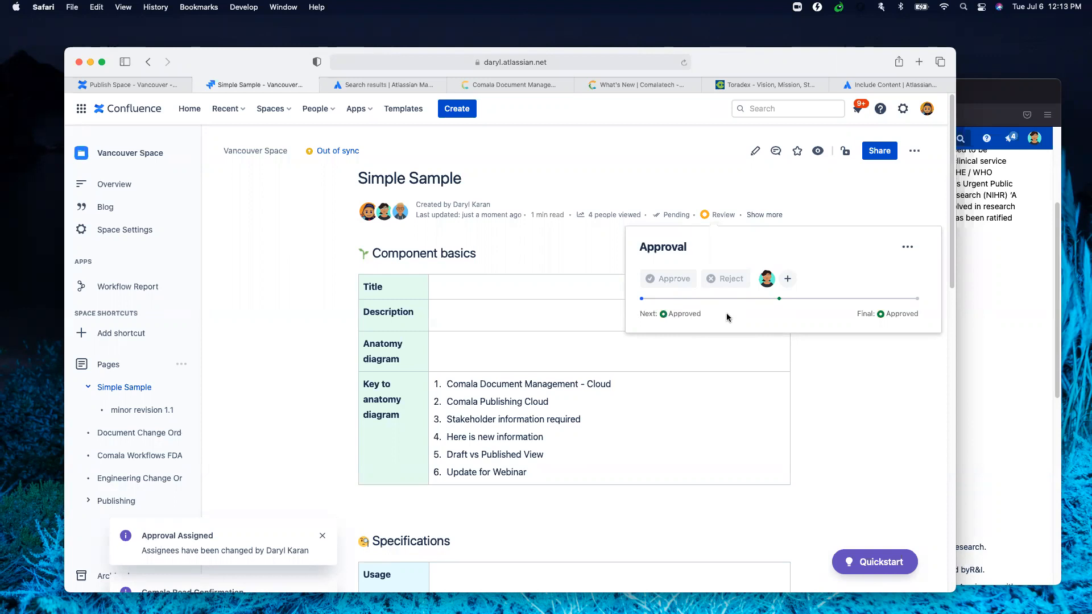
- In the Firefox window, view the Sales Team Capacity page, then switch to Microsoft Edge
click(1010, 367)
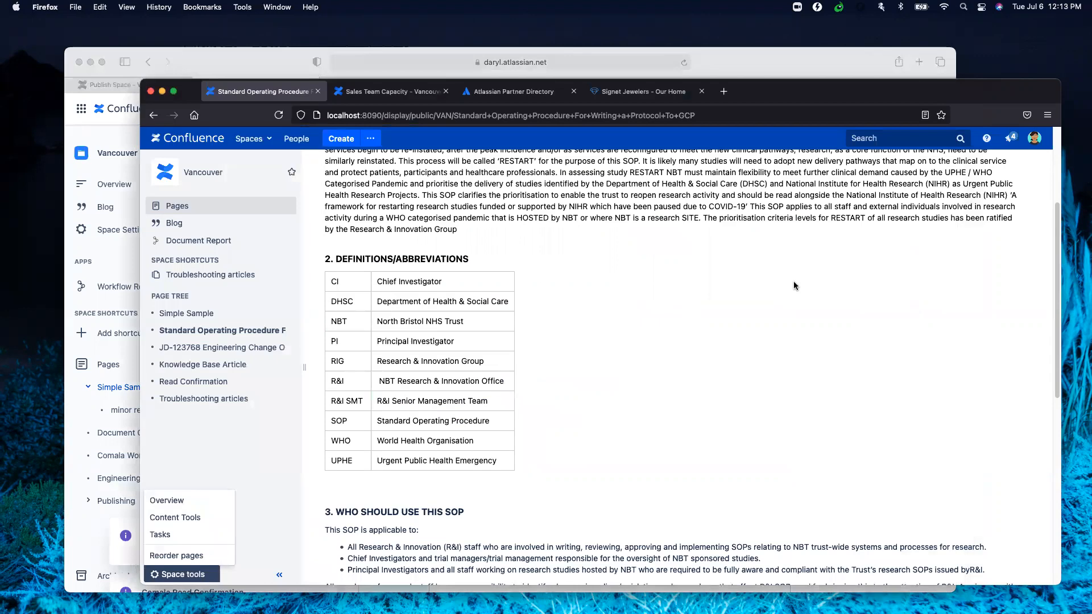
click(375, 97)
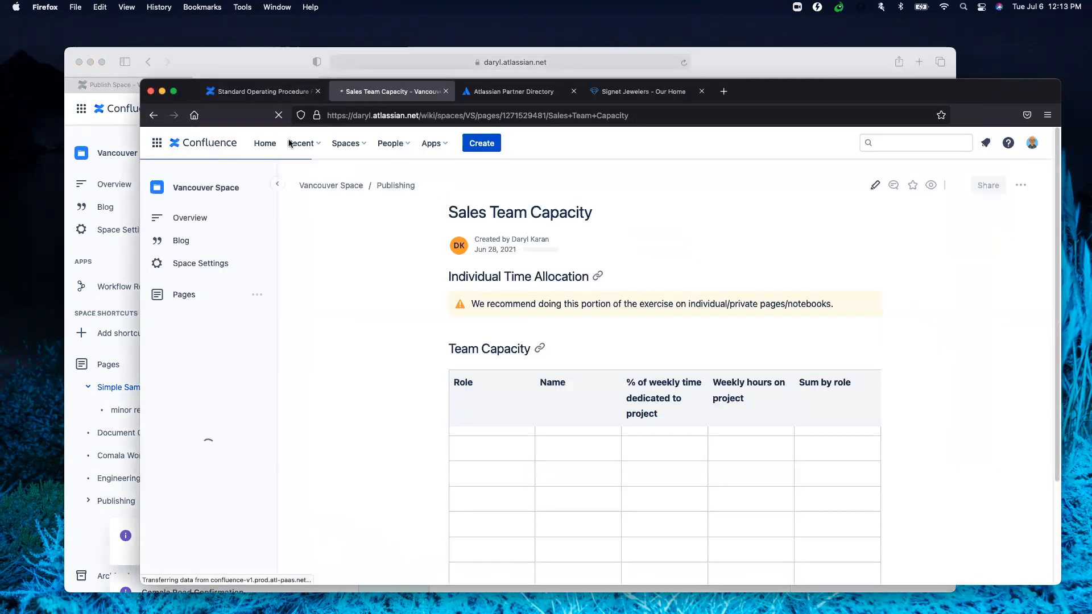
click(313, 145)
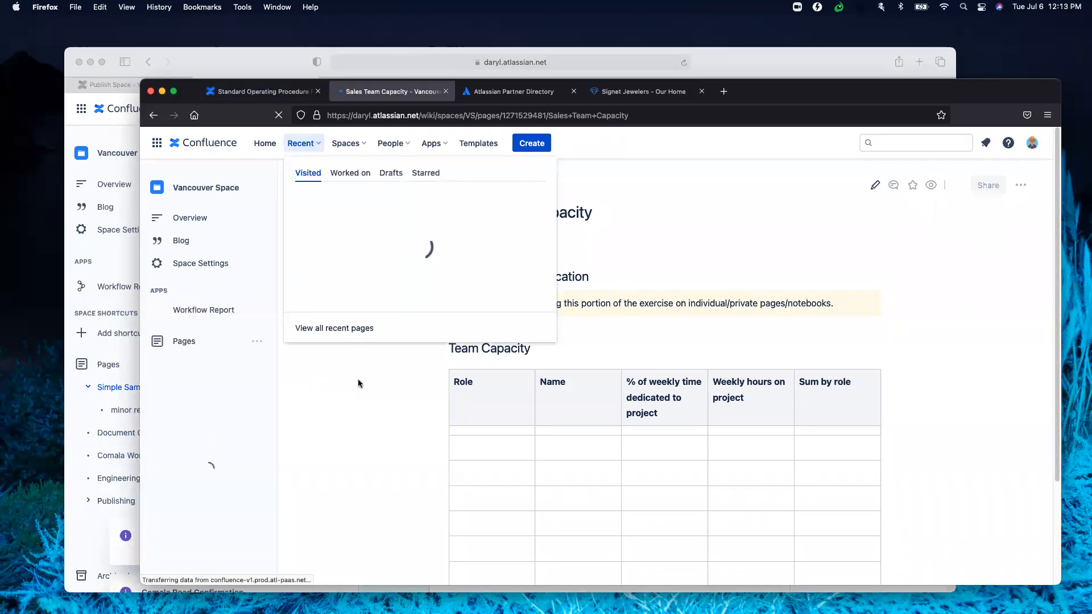
click(703, 182)
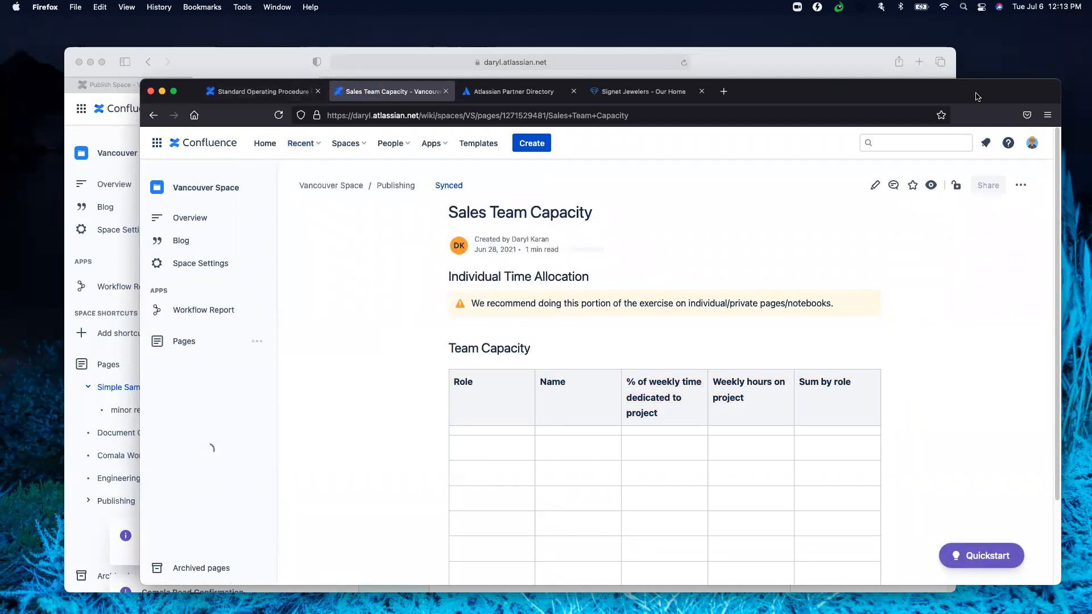
drag(1026, 92, 987, 86)
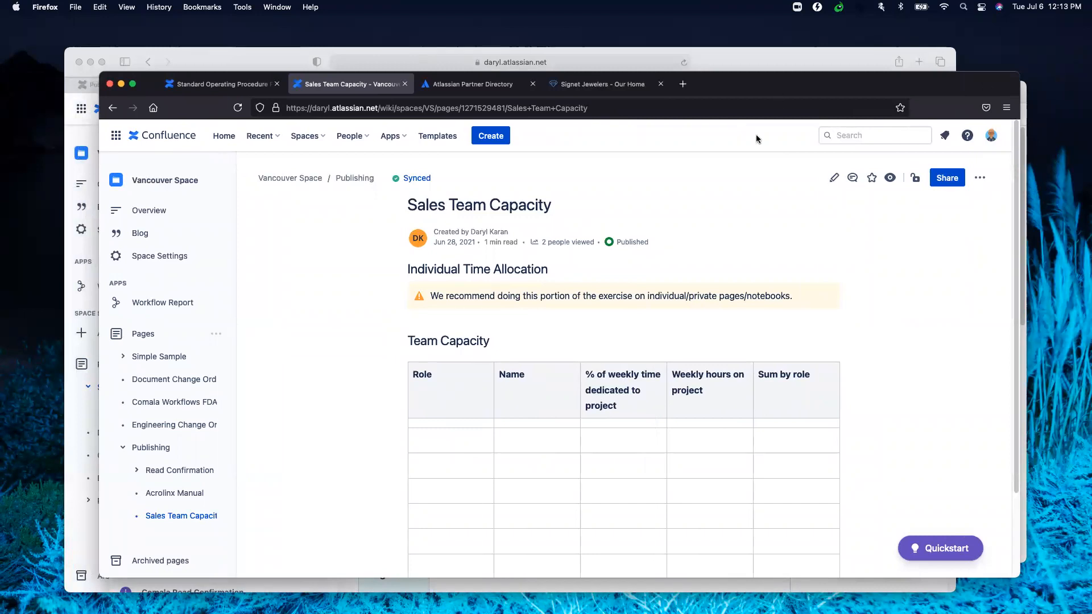
key(super+Tab)
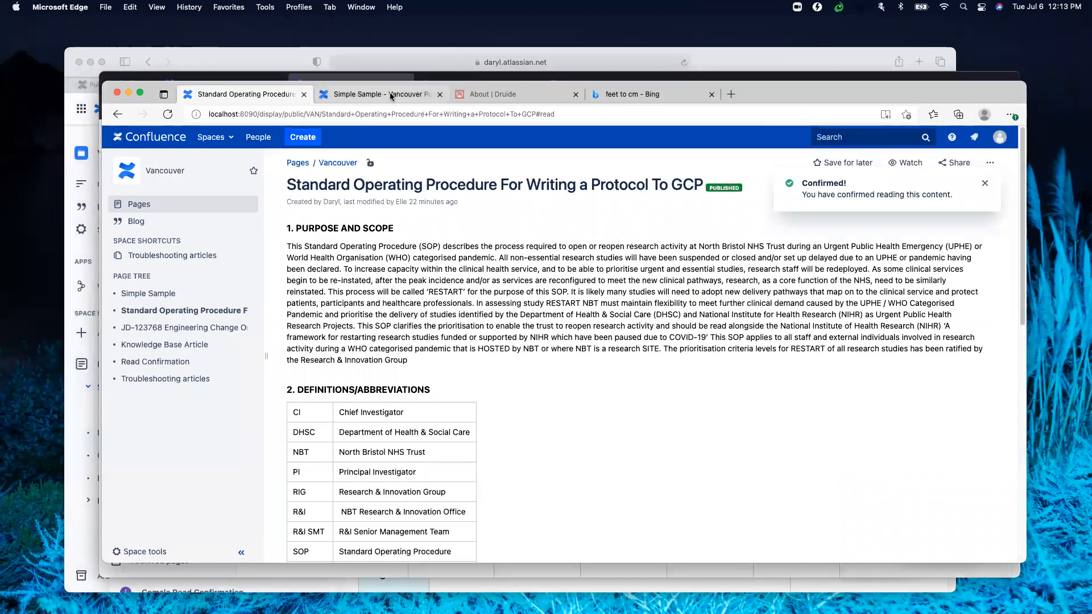
- Go to Vancouver Space via the Spaces menu and open Simple Sample, showing item 6 Update for Webinar
click(392, 95)
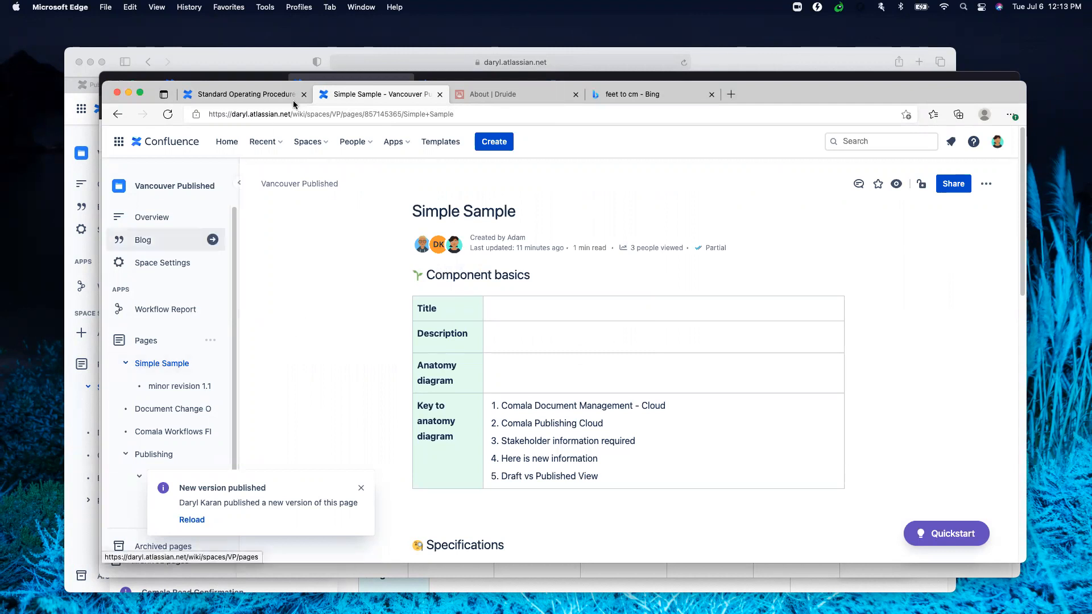
click(326, 142)
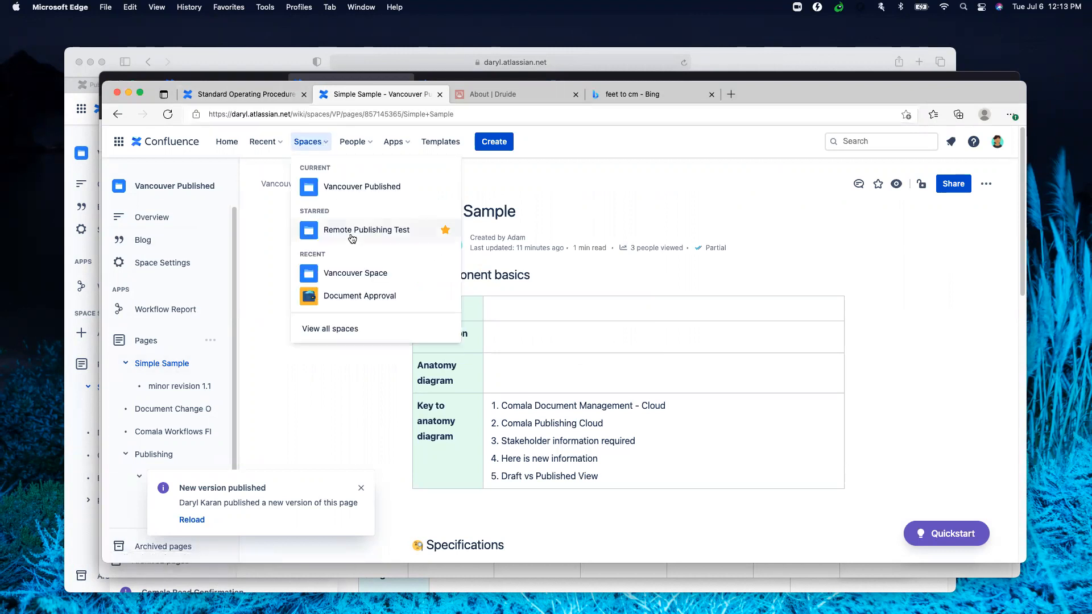
click(367, 275)
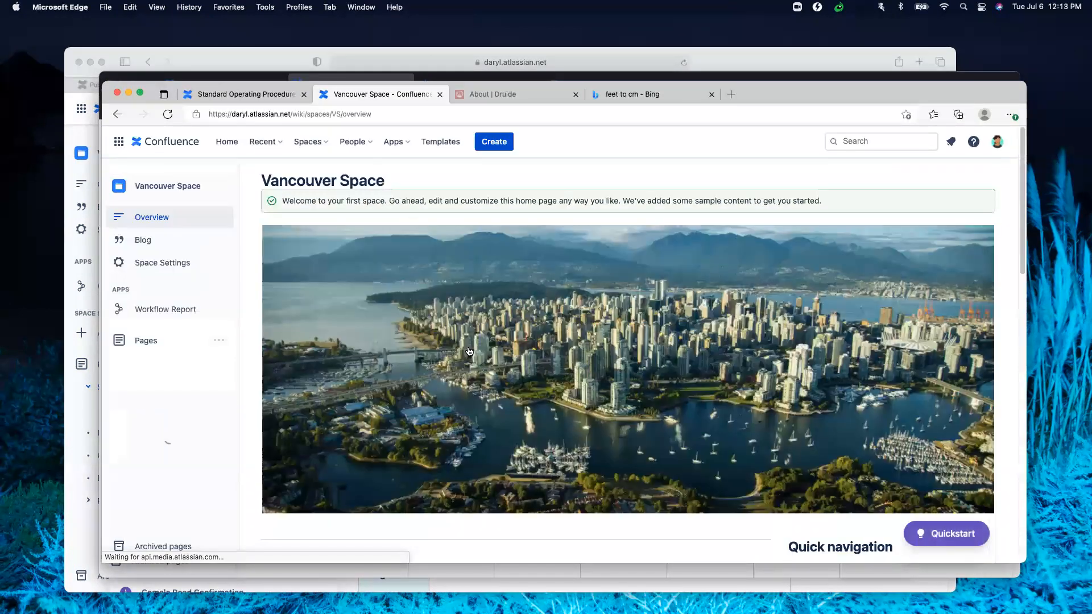
click(155, 364)
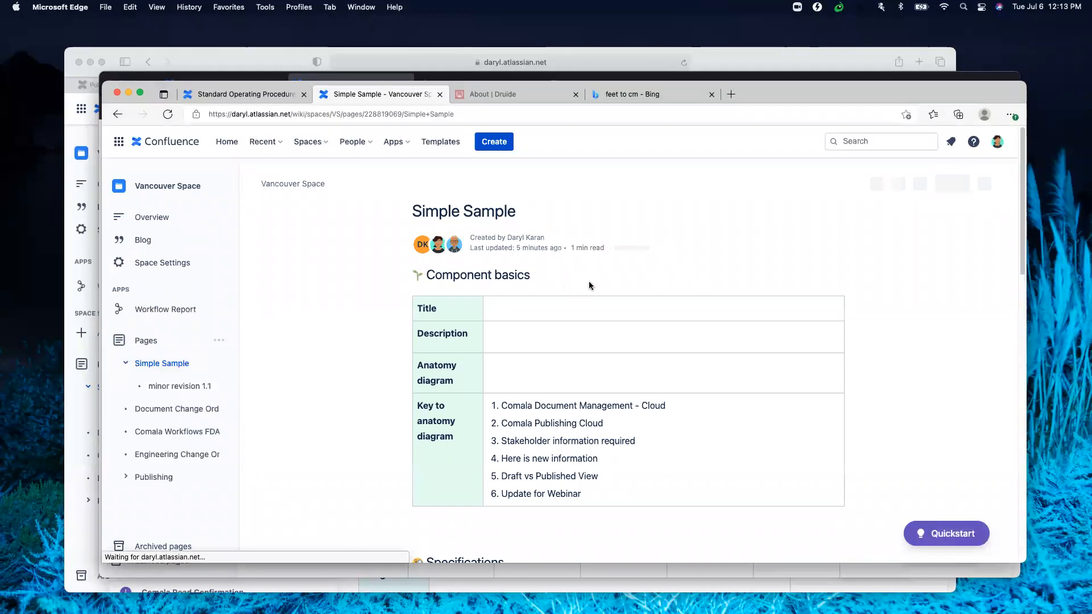
- Approve Simple Sample from its Review status popup, moving it to Approved
click(765, 249)
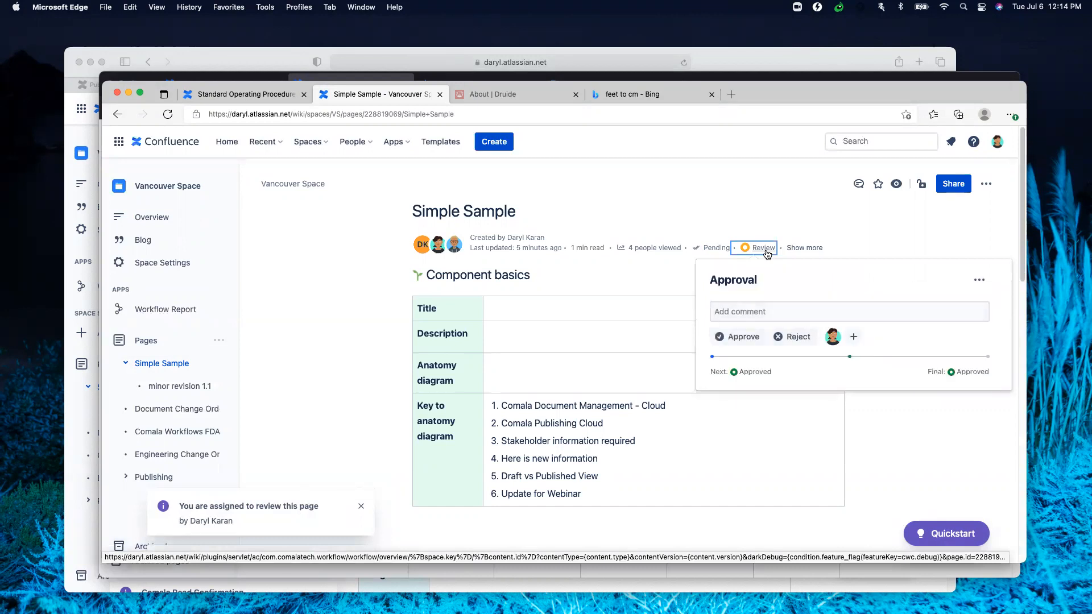
click(735, 338)
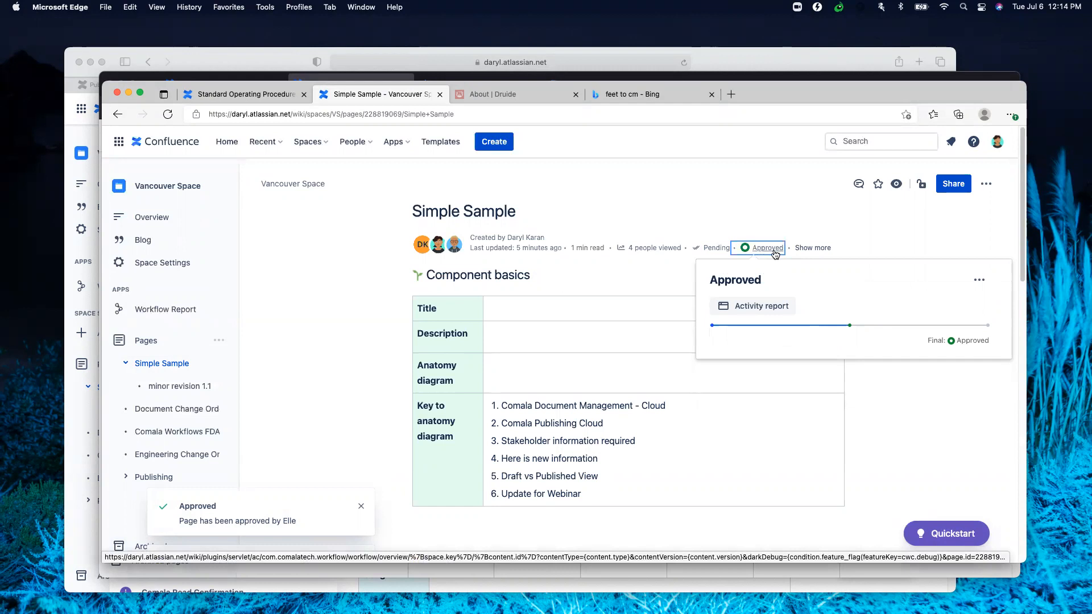
- Open the Activity report from the Approved status popup to see Simple Sample's workflow history
drag(585, 494, 500, 496)
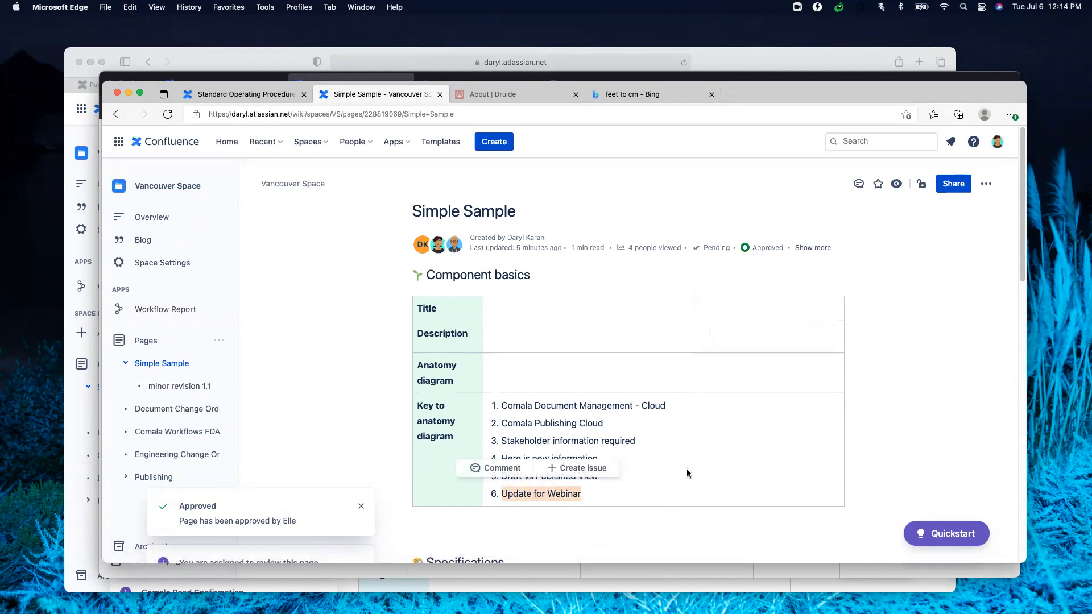
click(666, 271)
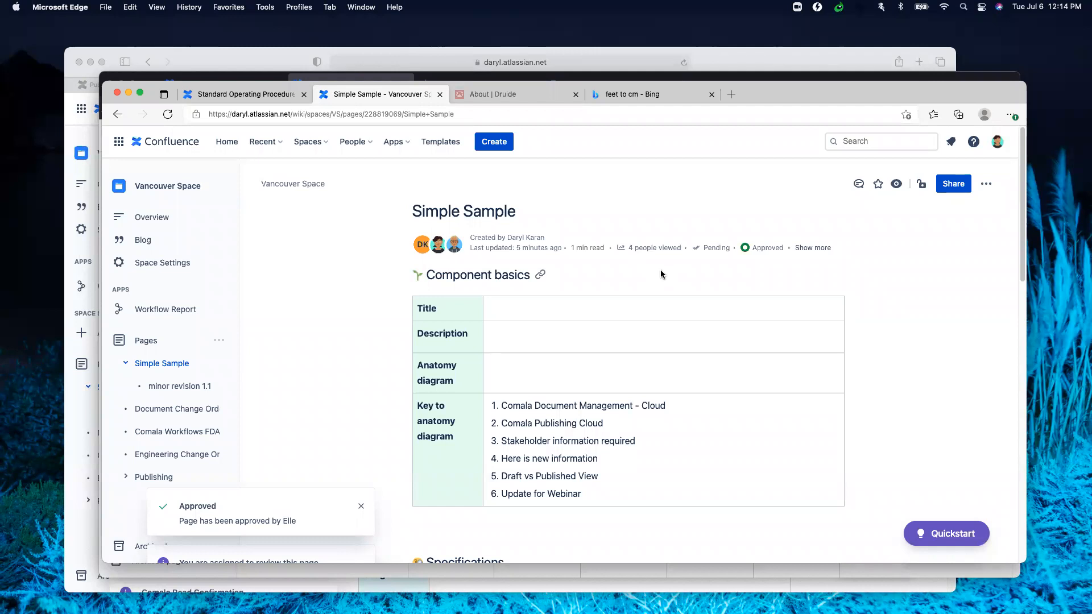
click(765, 251)
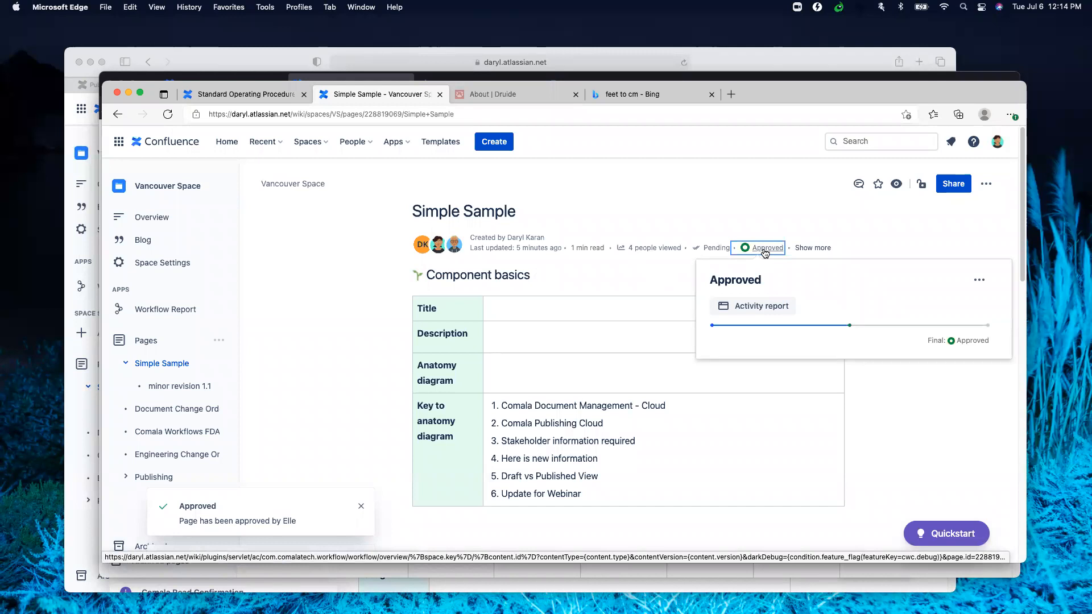
click(751, 307)
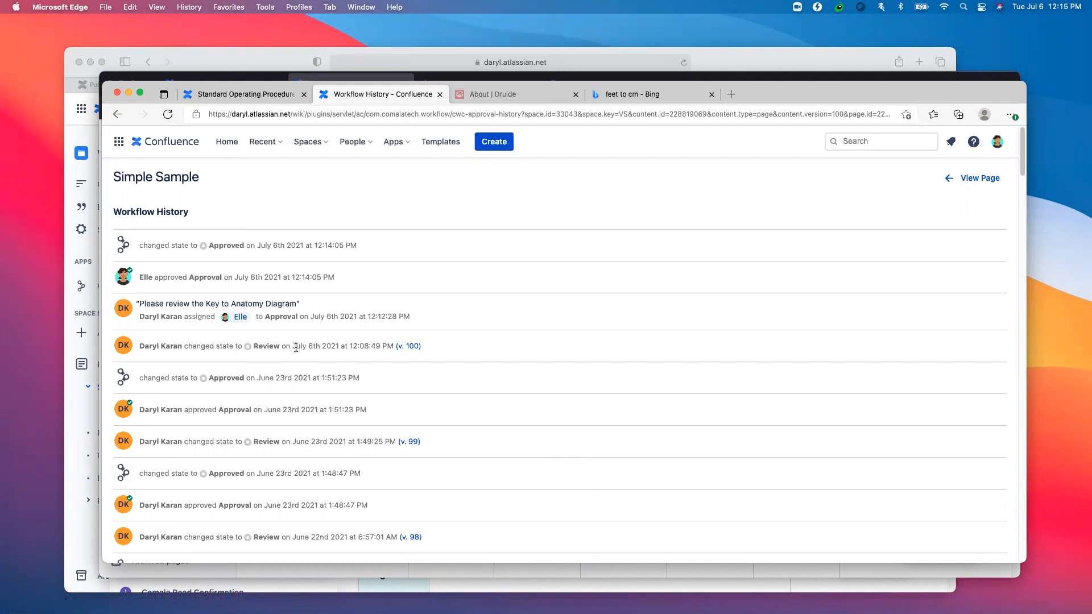
- Inspect the review request and approval entries in Workflow History, then return via View Page
drag(294, 346, 393, 345)
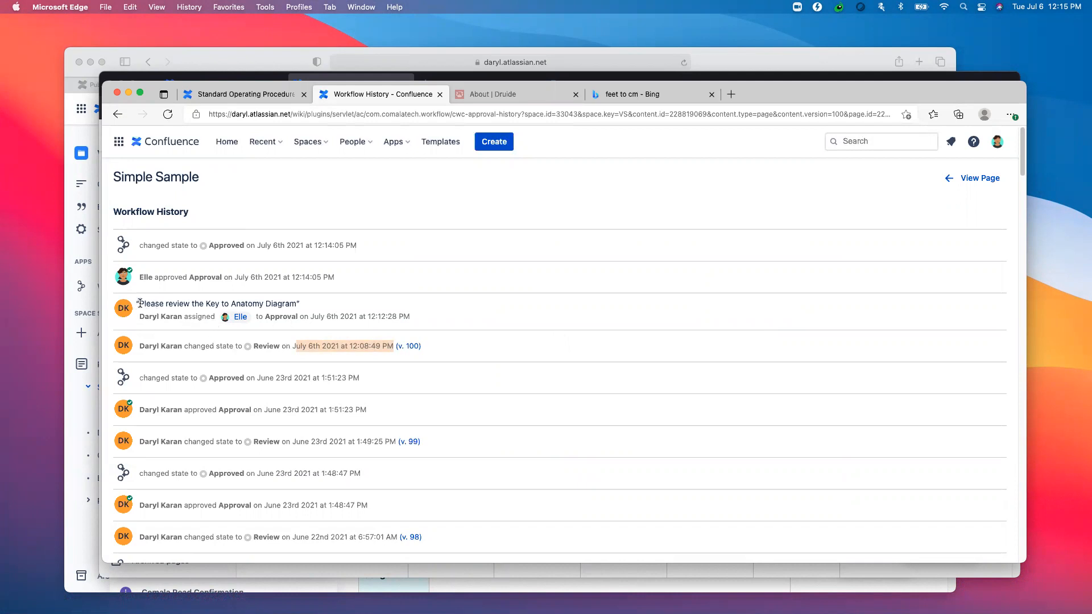
drag(140, 305, 299, 304)
click(158, 280)
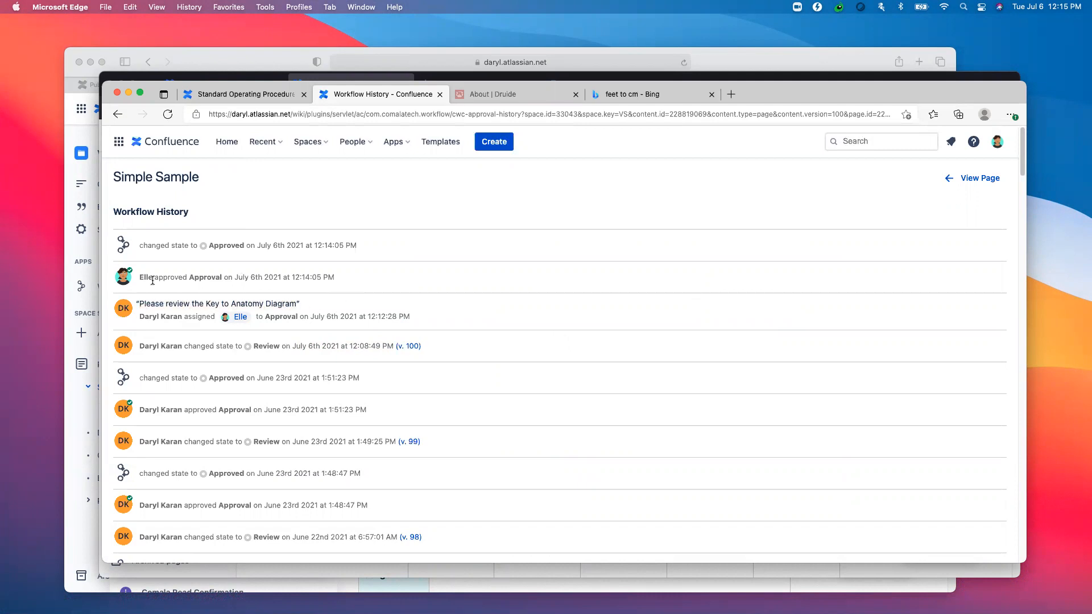
drag(138, 277, 364, 277)
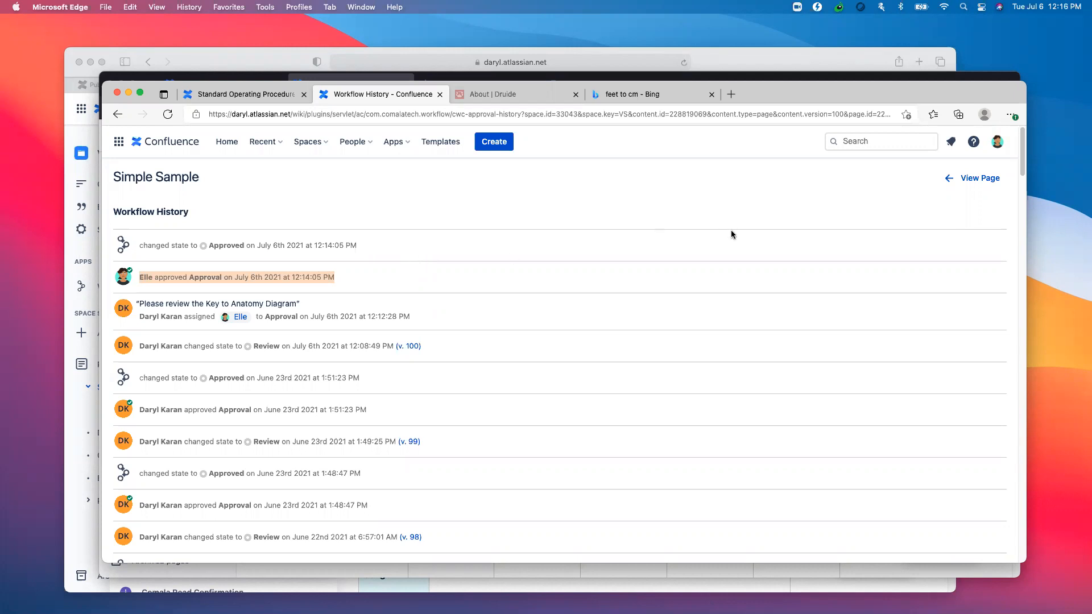
click(949, 184)
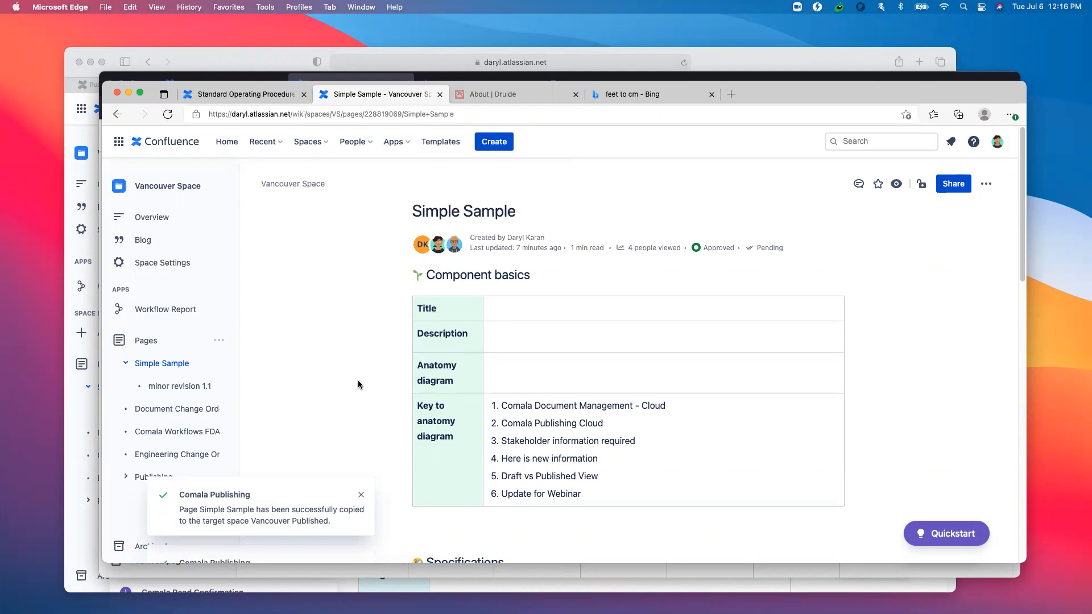
- Dismiss the publishing notice, open the FDA Title 21 CFR Part 11 page, and open its Draft approval panel
click(361, 494)
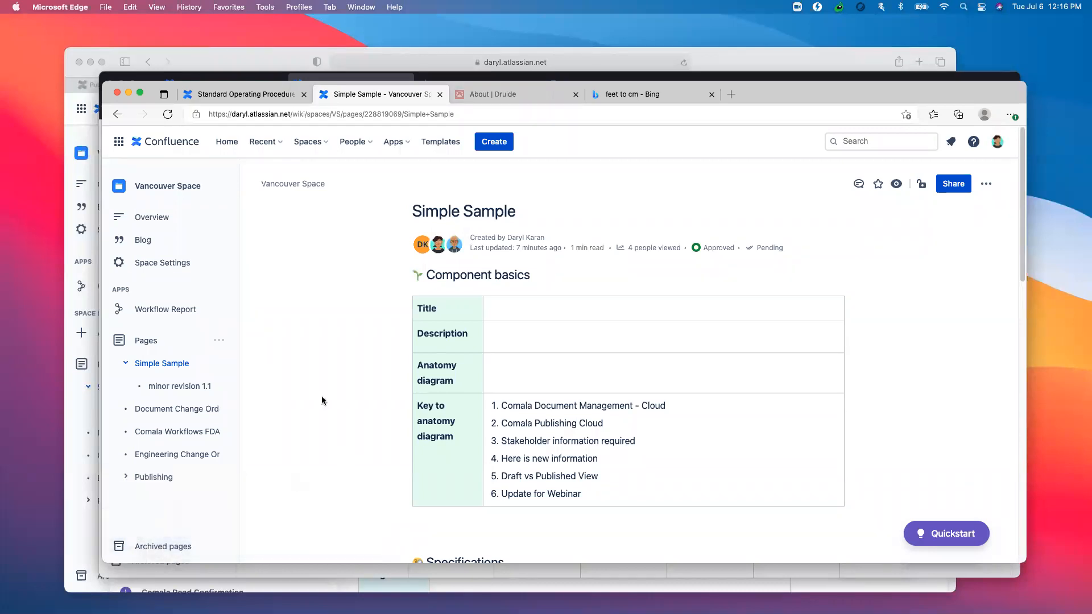
click(187, 433)
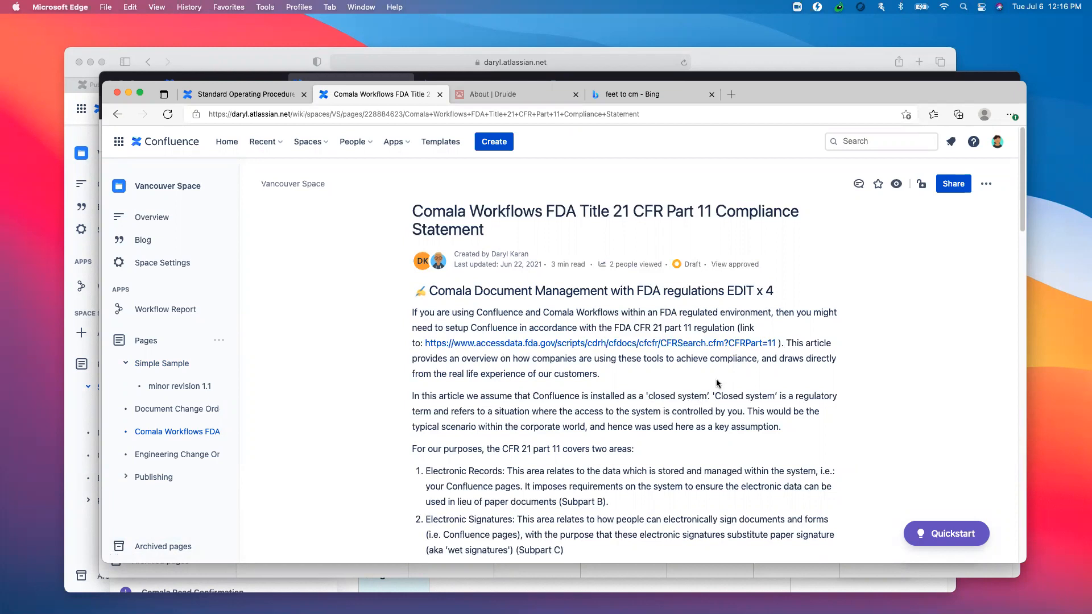
click(698, 265)
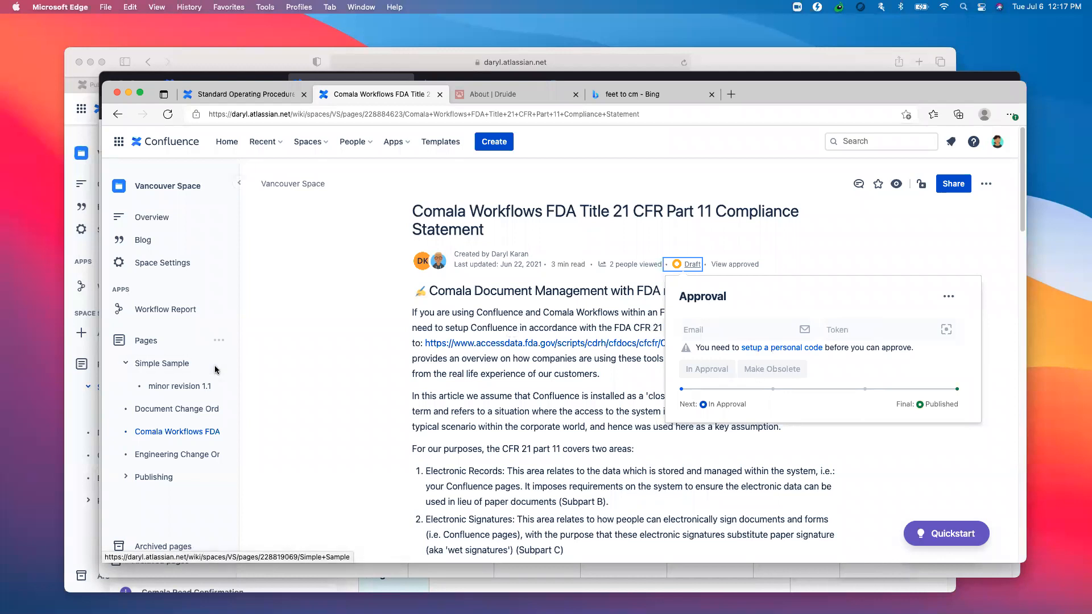
- In Firefox, open the Comala Workflows FDA page's Draft approval panel, then switch back to Safari
click(116, 77)
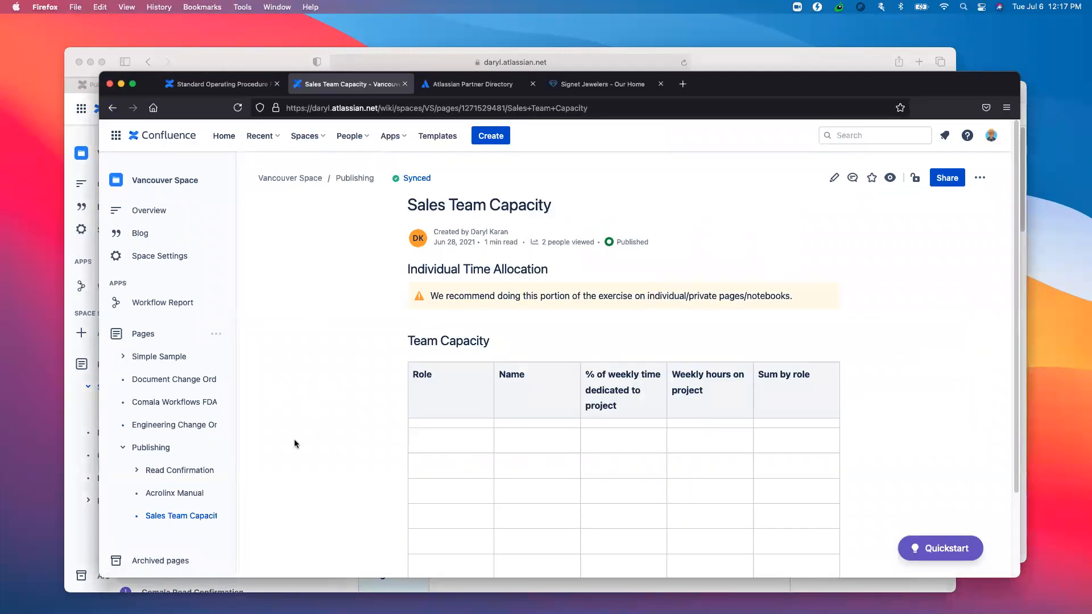
click(198, 404)
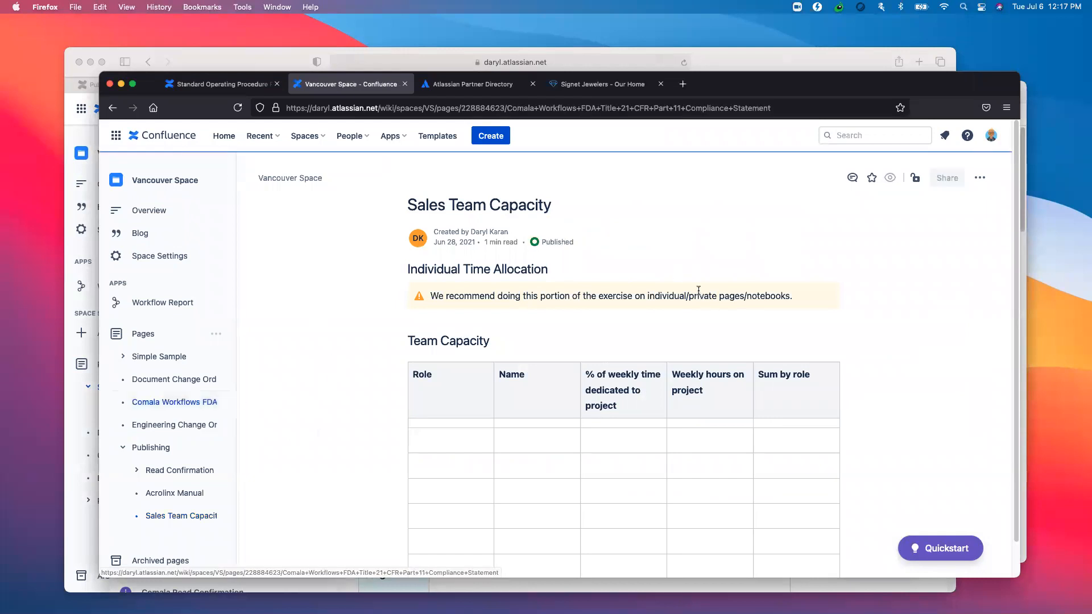
click(687, 259)
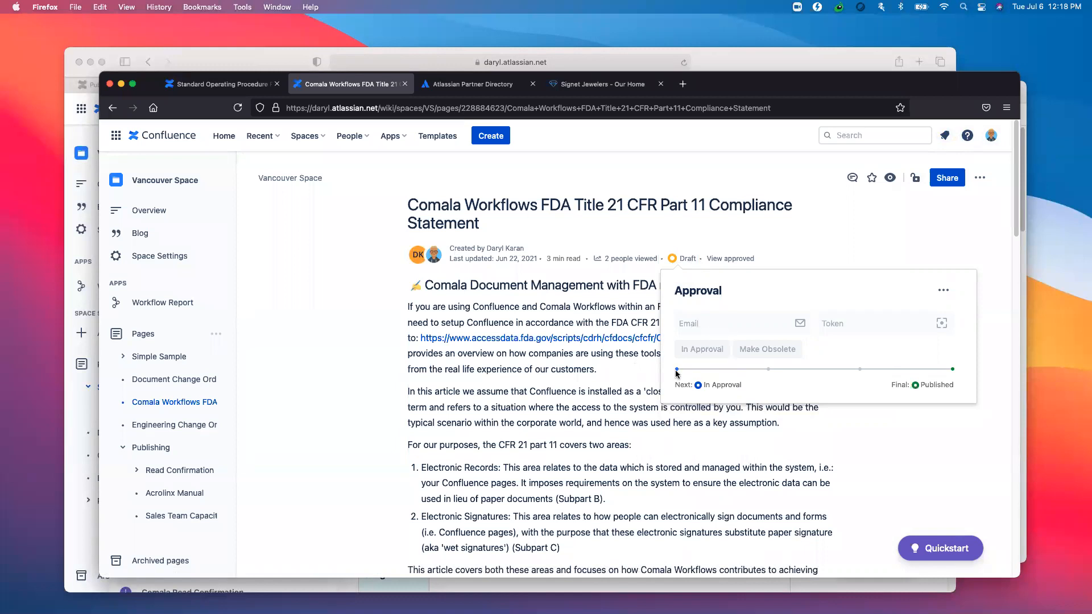
click(316, 590)
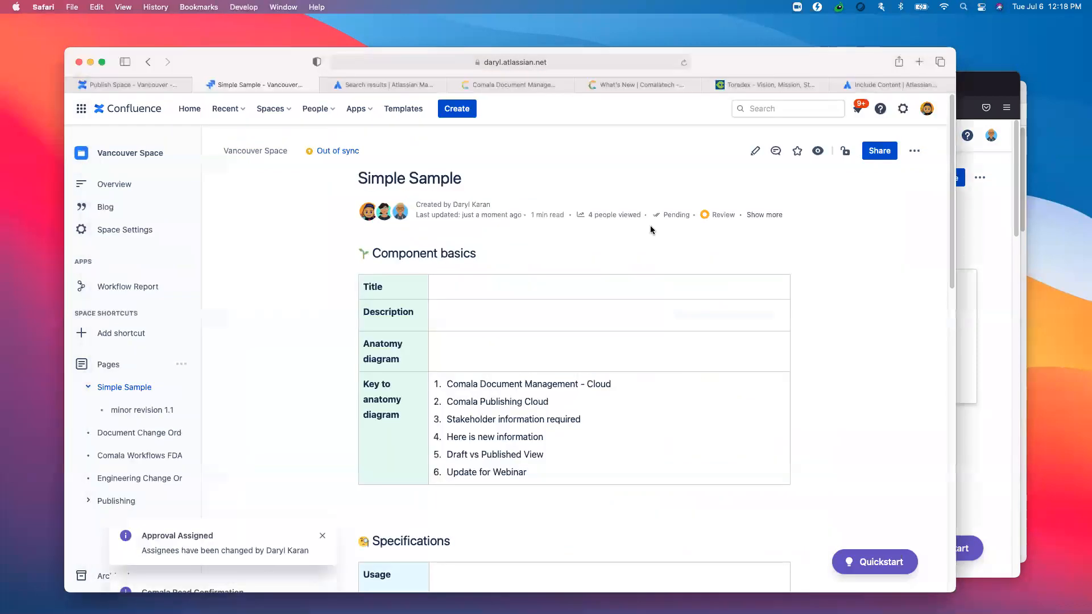
- On the FDA compliance page's Draft panel, search for a user and pick them as reviewer
click(188, 444)
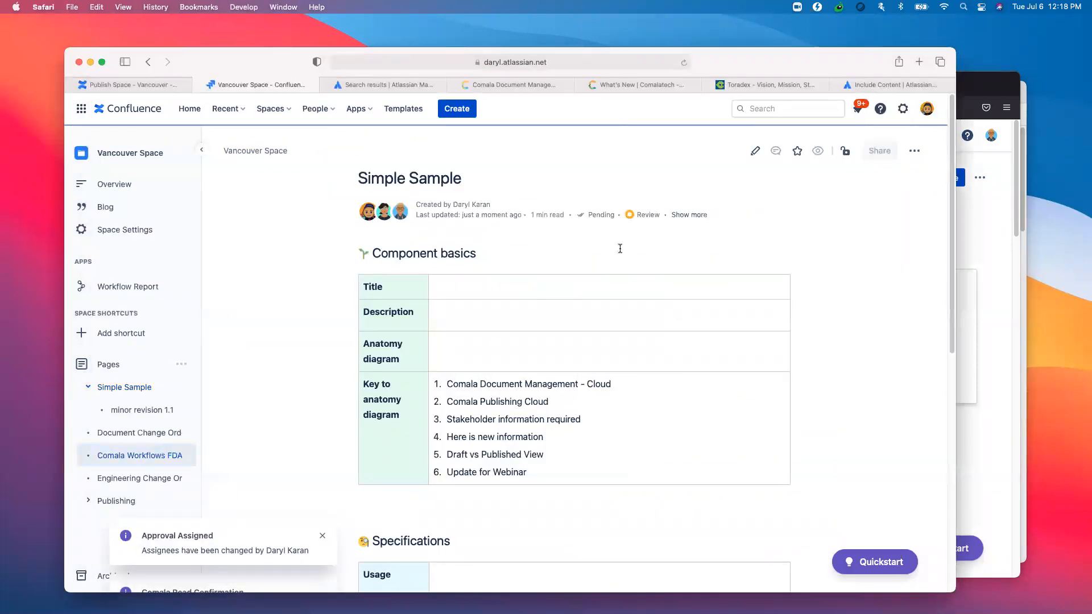
click(638, 233)
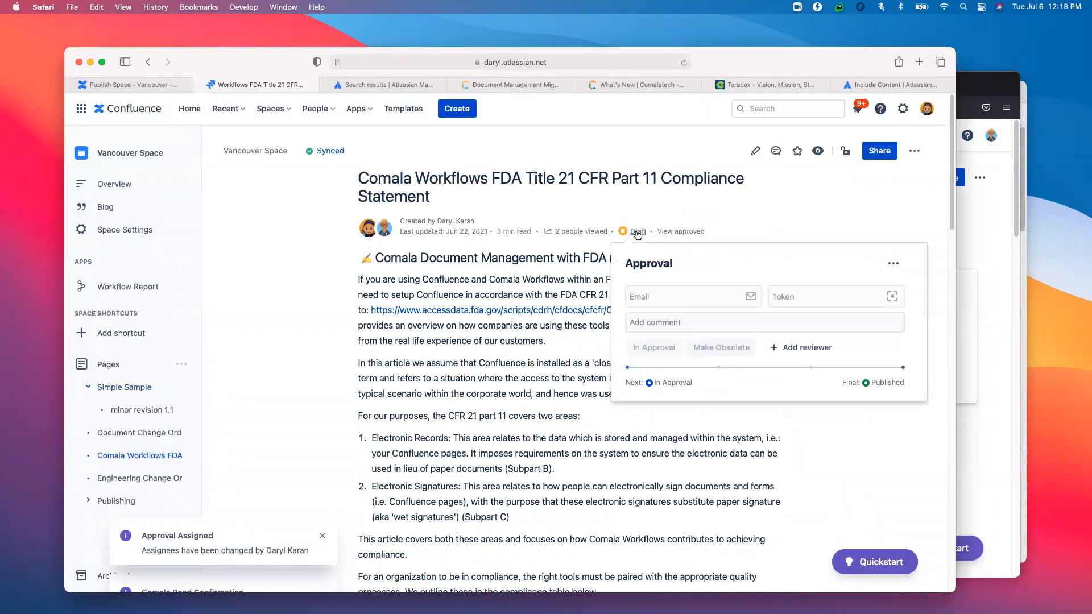
click(656, 301)
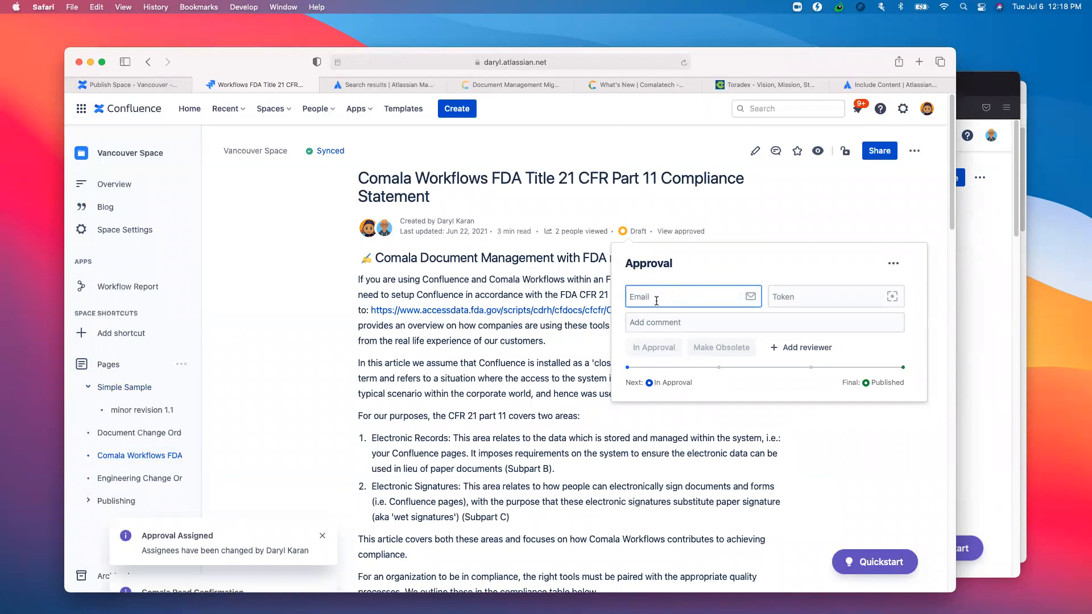
click(780, 349)
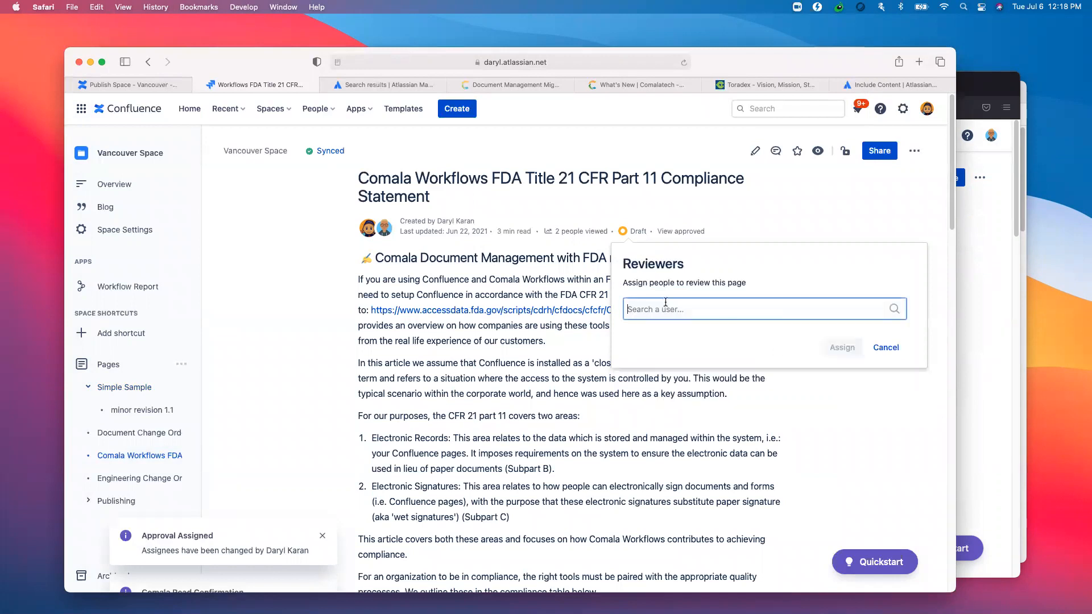
text(adam)
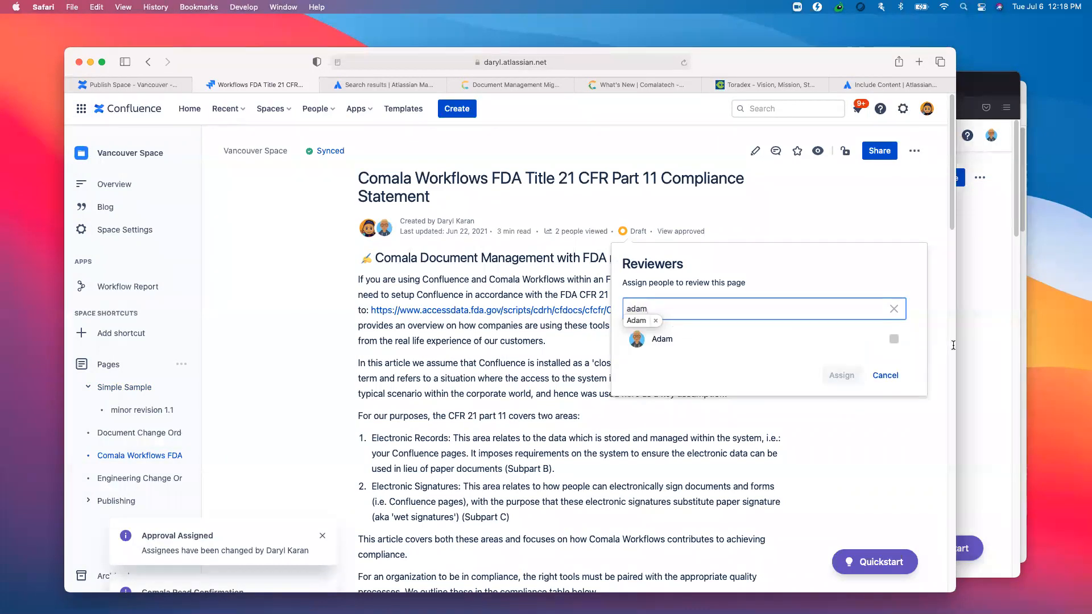
click(894, 339)
- Add the note 'Please review Part 1 CRF 21', assign the reviewer, and reload the page in Firefox
click(694, 371)
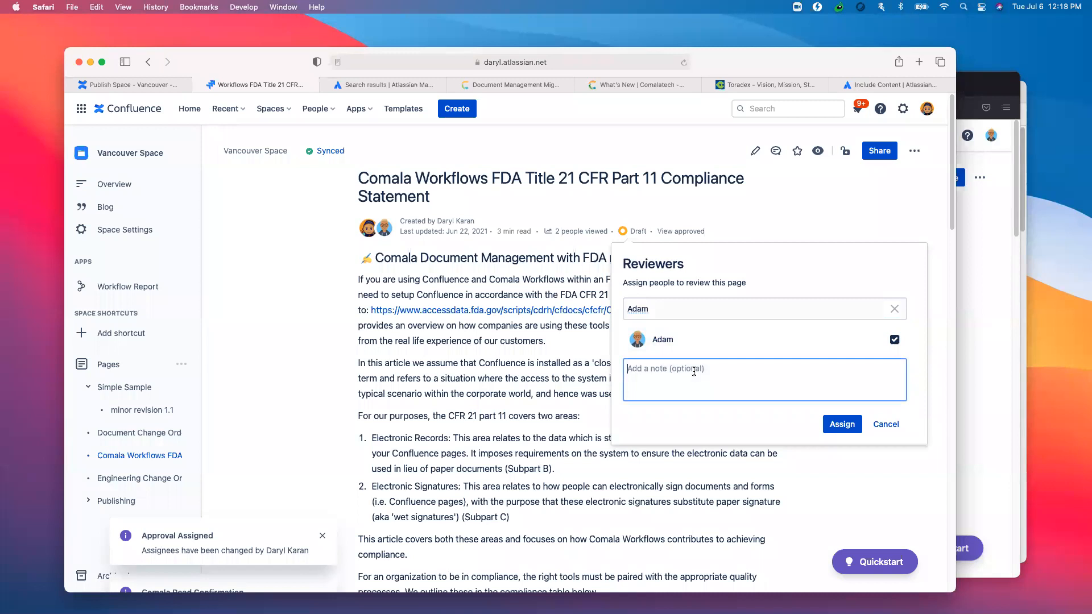
text(Please review)
text(Part 1 CRF 21)
click(840, 426)
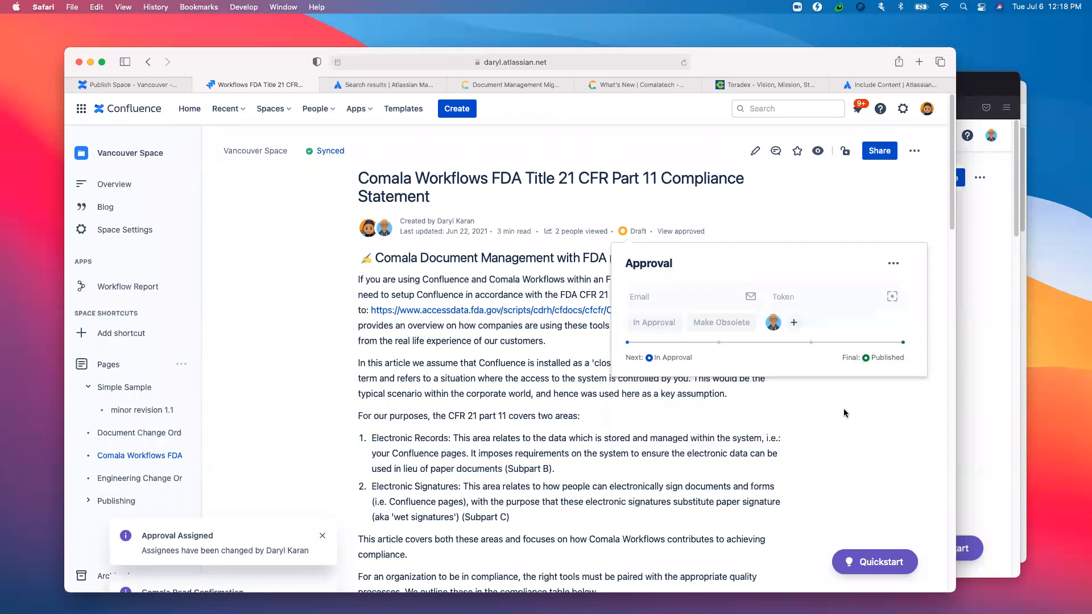
click(977, 322)
key(super+r)
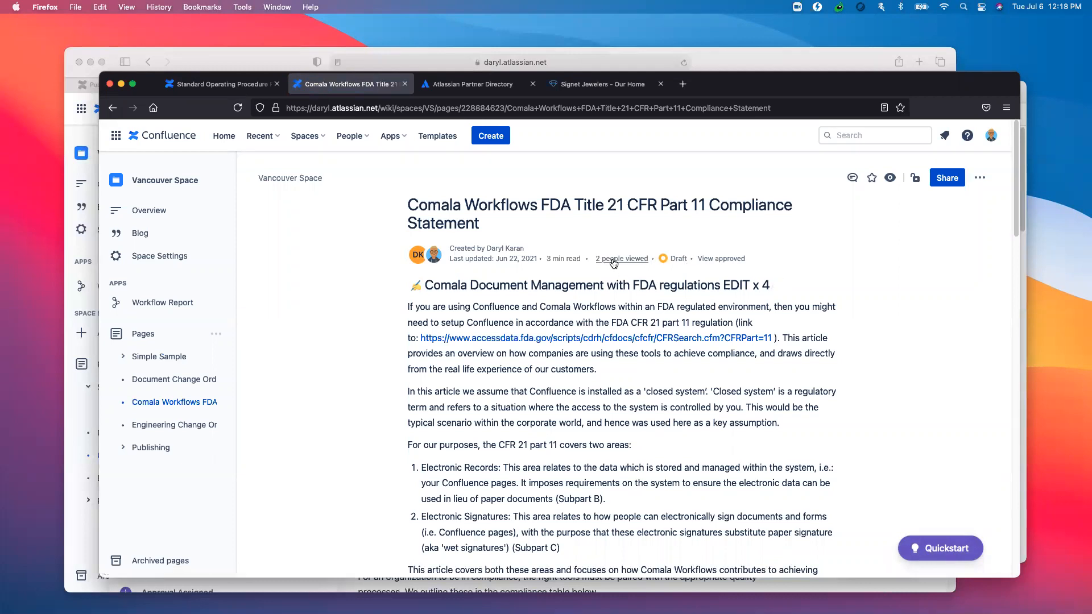
- Open the Draft approval panel and enter the signer's e-mail and token
click(686, 261)
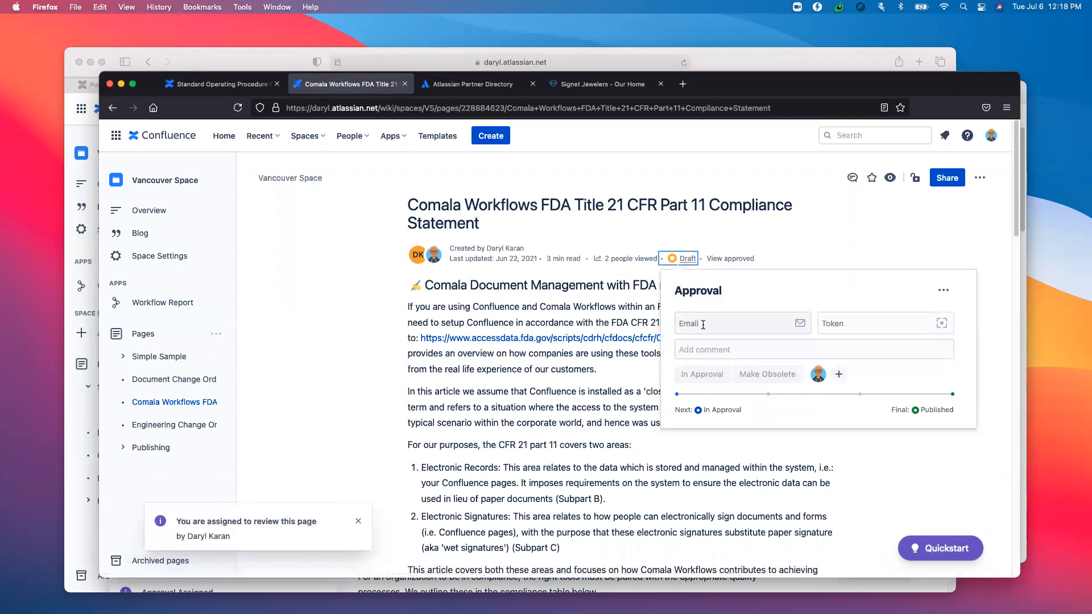
click(703, 323)
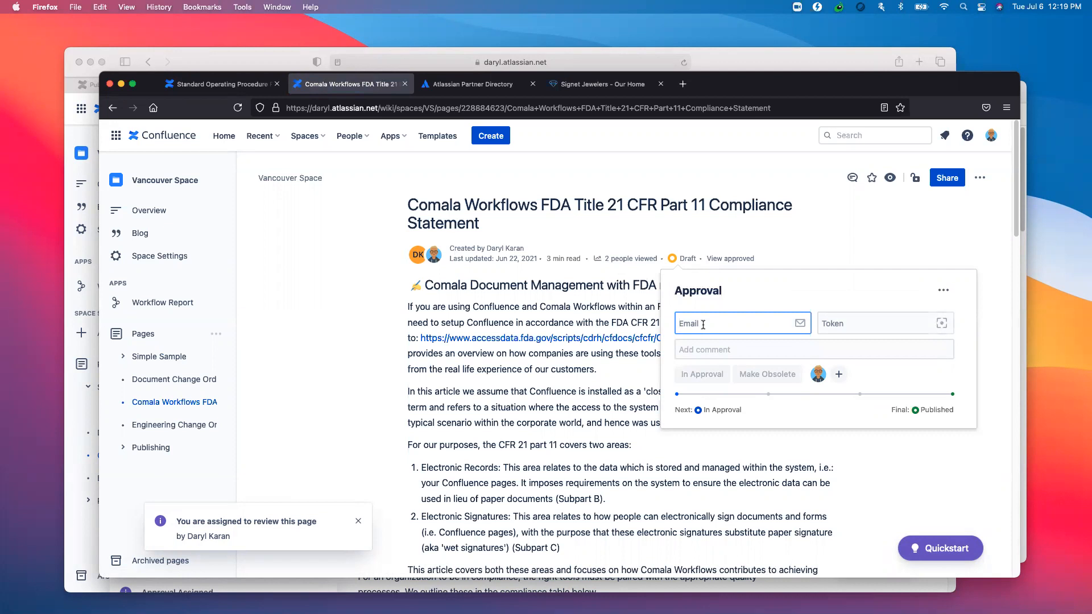
key(Tab)
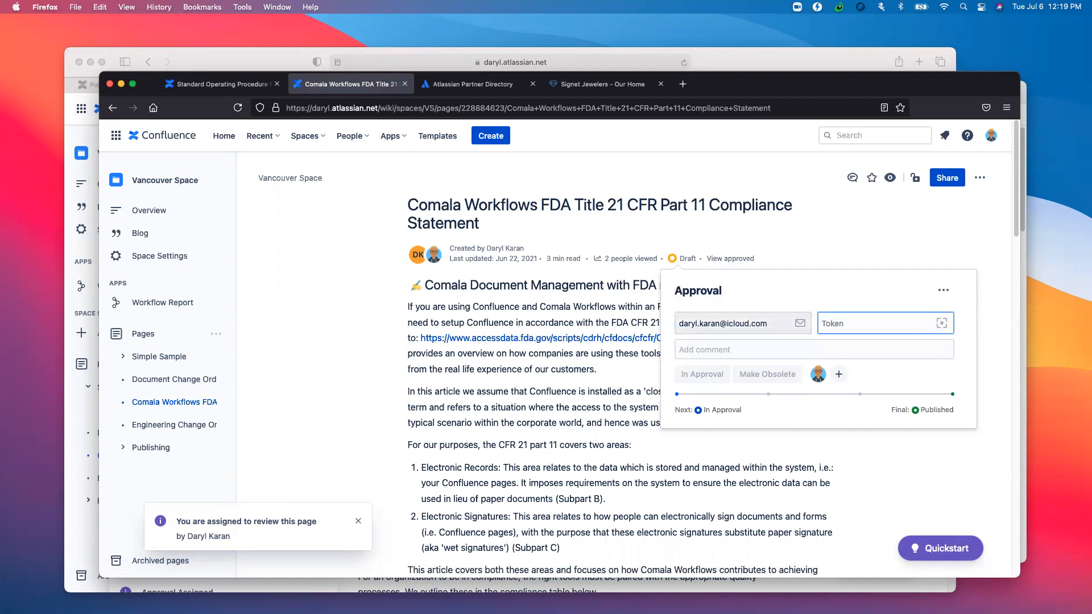
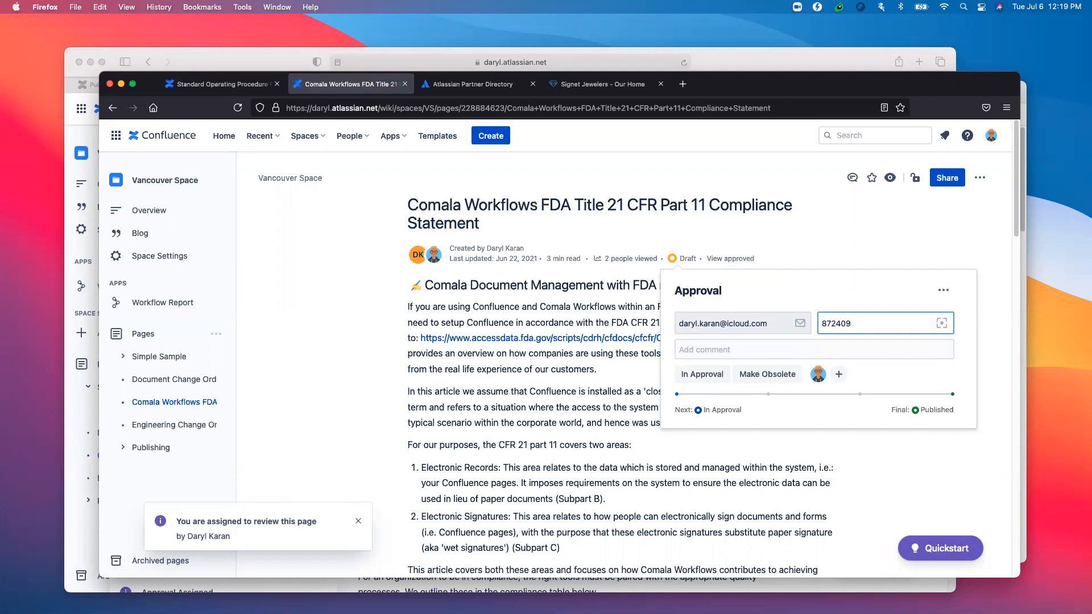
- Comment 'Looks great', submit the page to In Approval, and switch to the other browser window
click(692, 349)
text(PLea)
key(BackSpace)
key(BackSpace)
key(BackSpace)
key(BackSpace)
text(Lo)
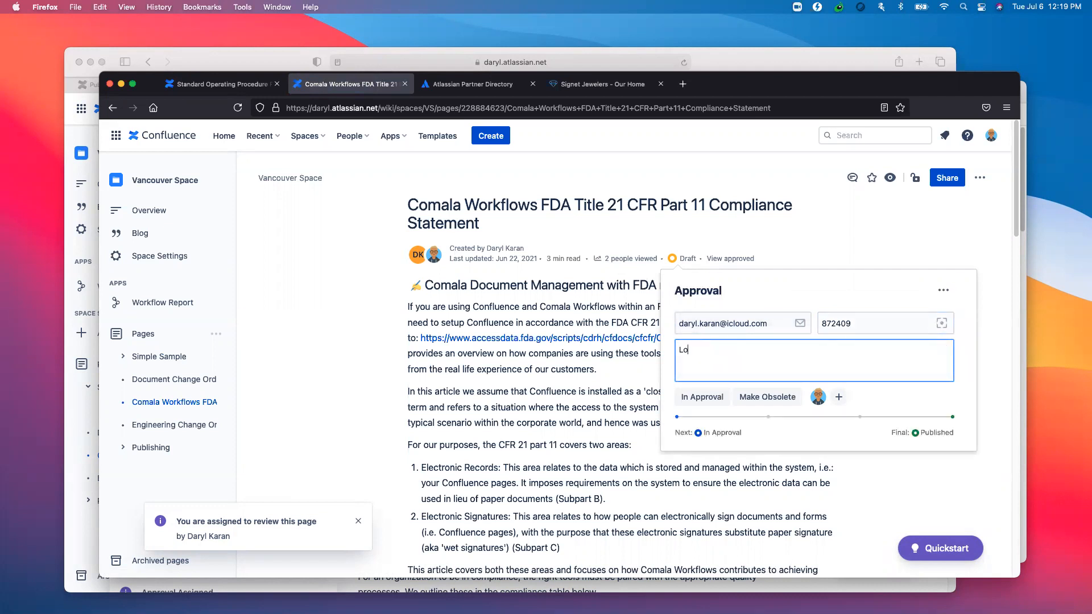
text(oks great)
click(699, 398)
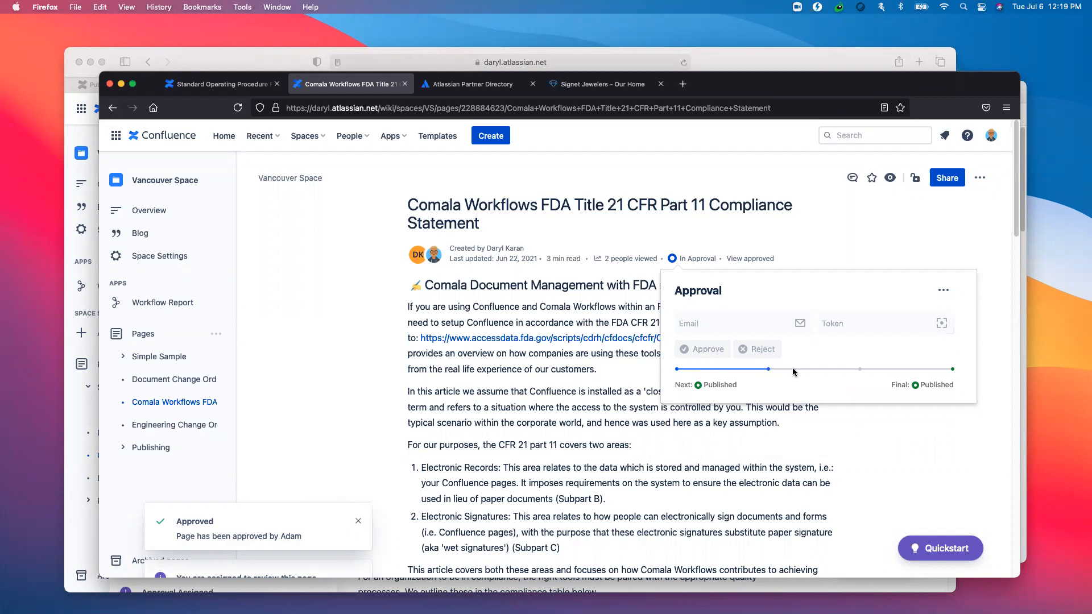
click(84, 522)
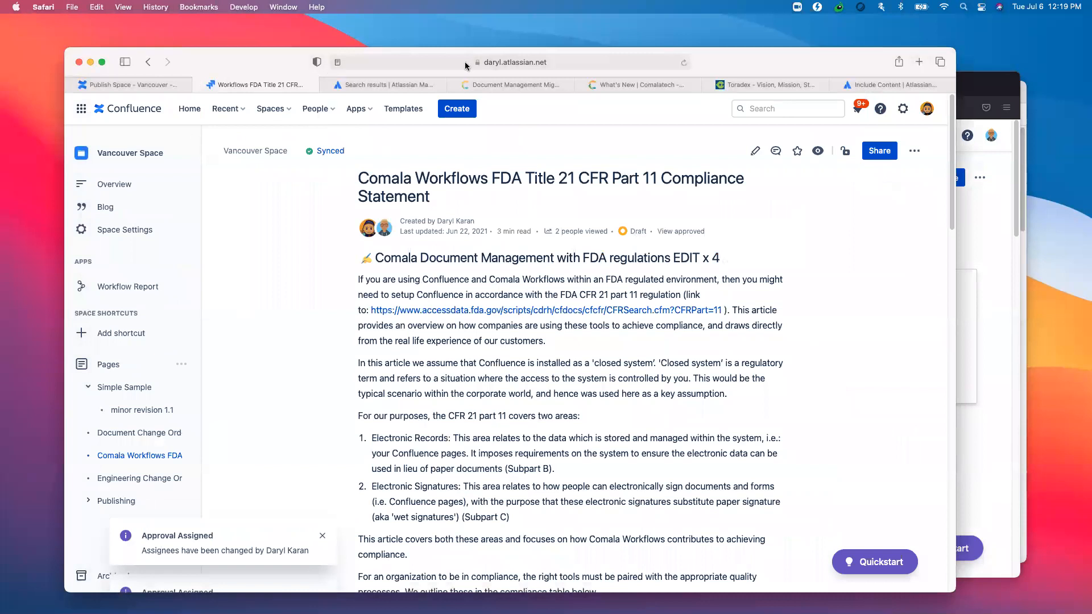
- Reload the page, open its In Approval panel, and enter the approver's e-mail and token
click(684, 63)
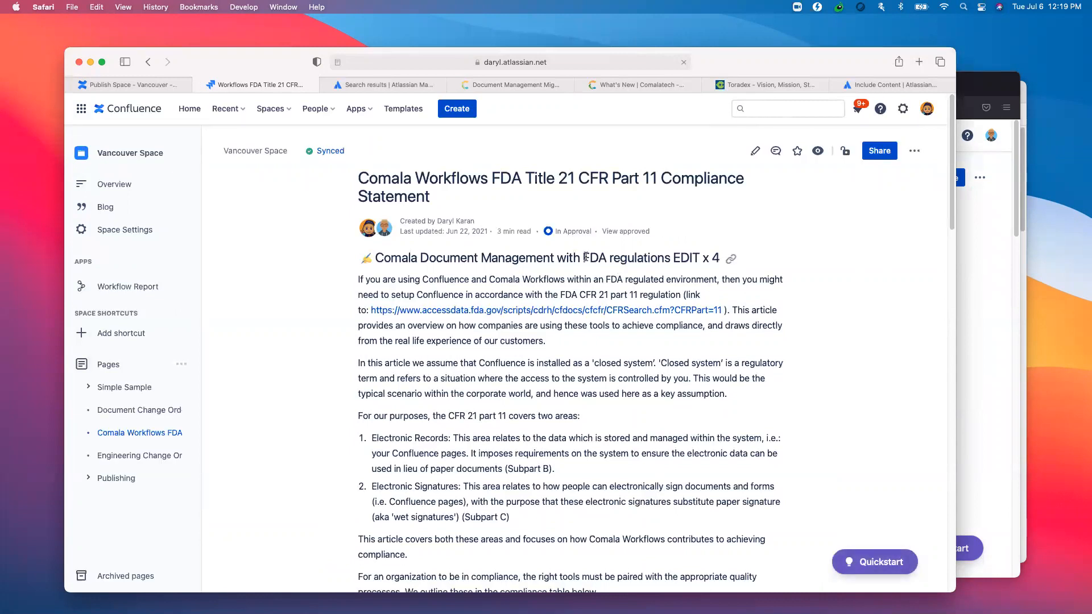
click(581, 234)
click(651, 234)
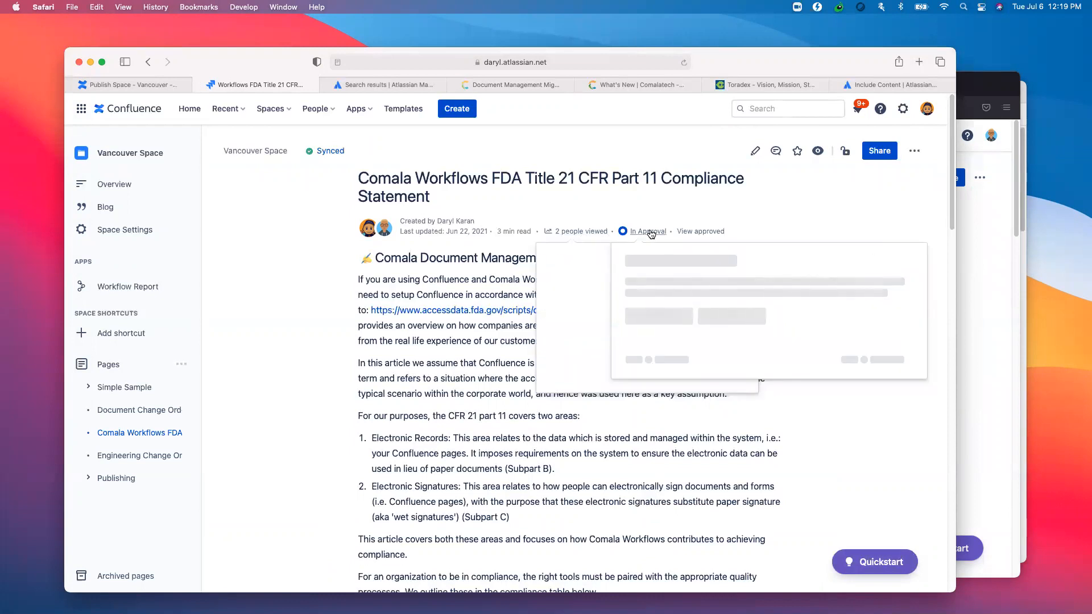
click(680, 294)
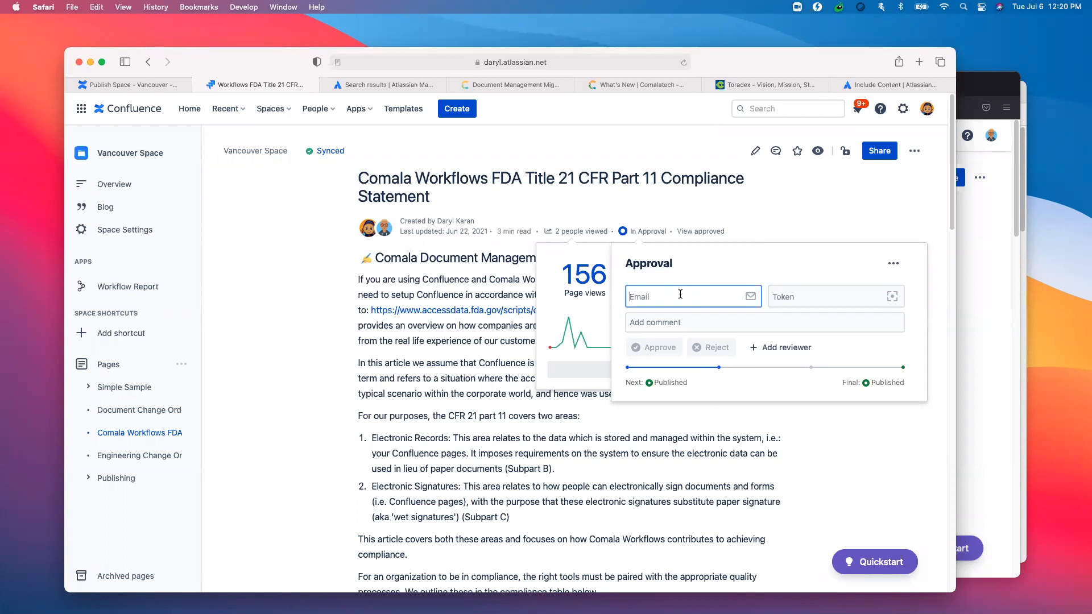
key(Tab)
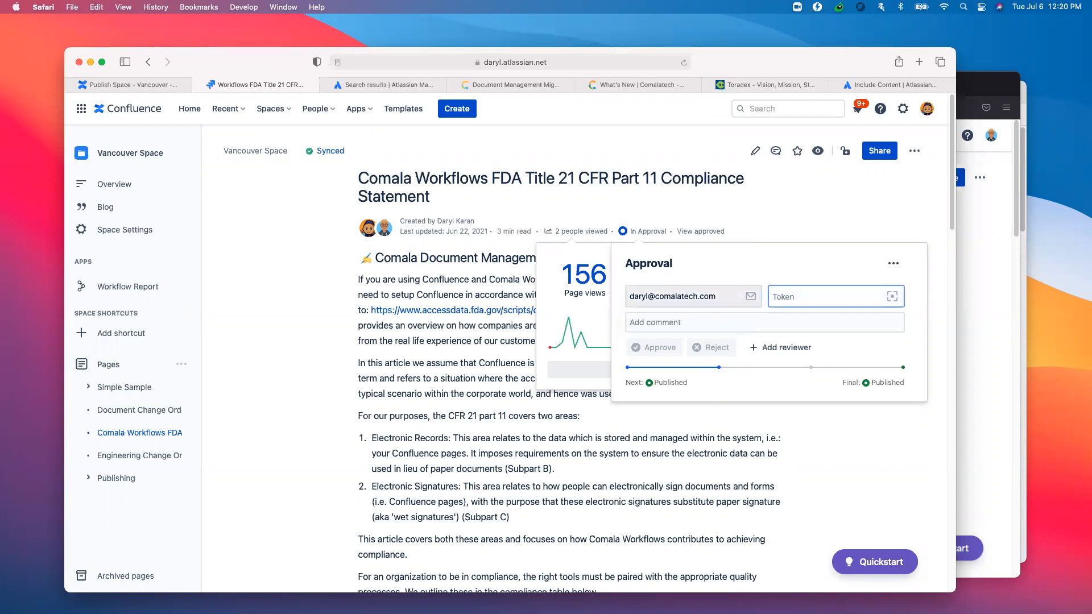
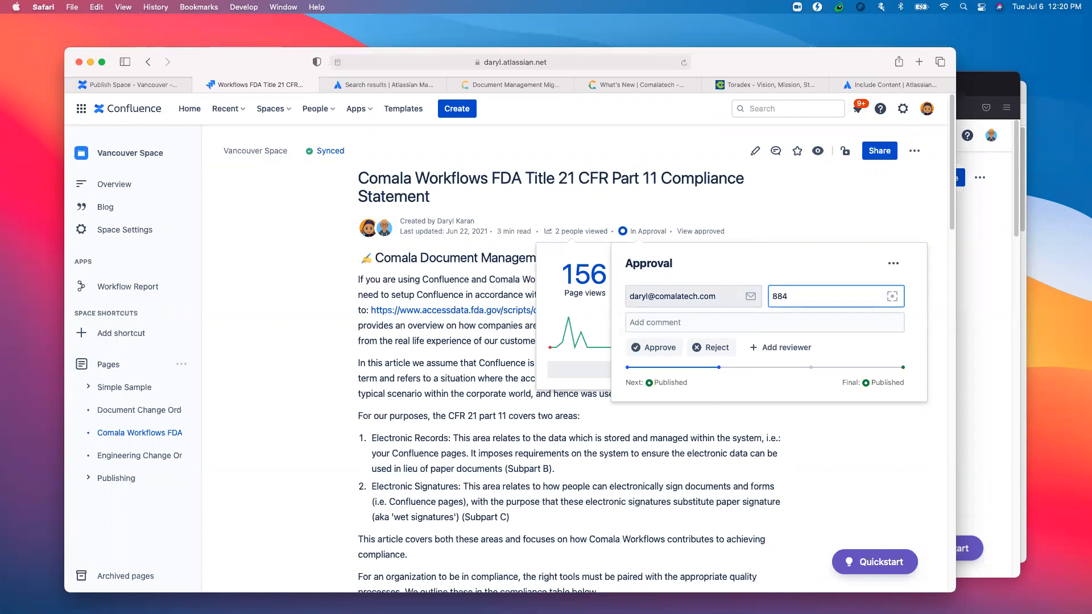
- Approve with the comment 'yeah', close the popups, and open the Published panel's ••• menu
click(663, 325)
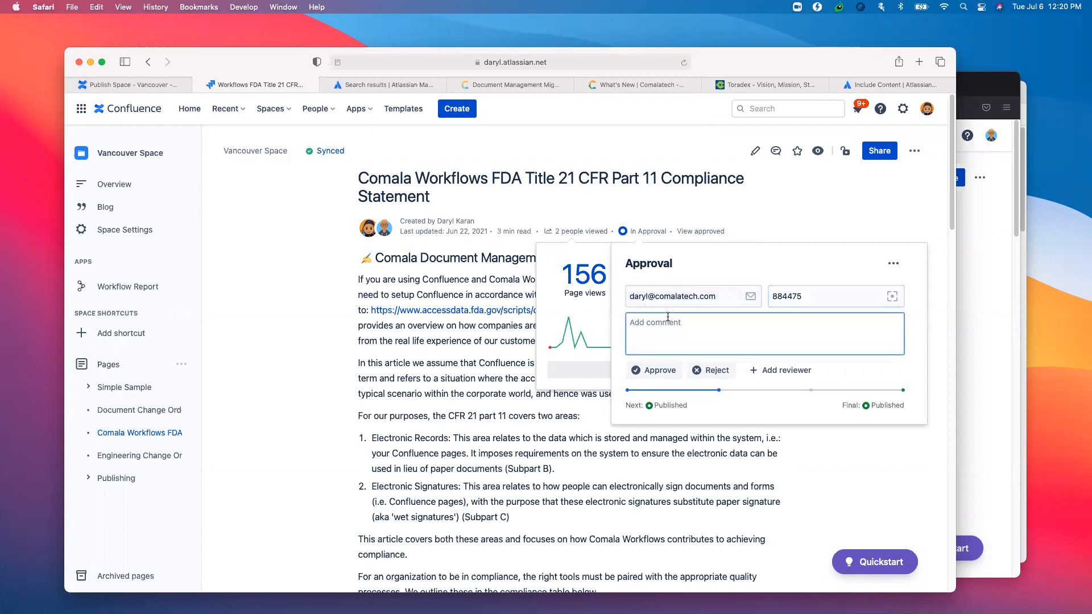
text(yeah)
click(652, 373)
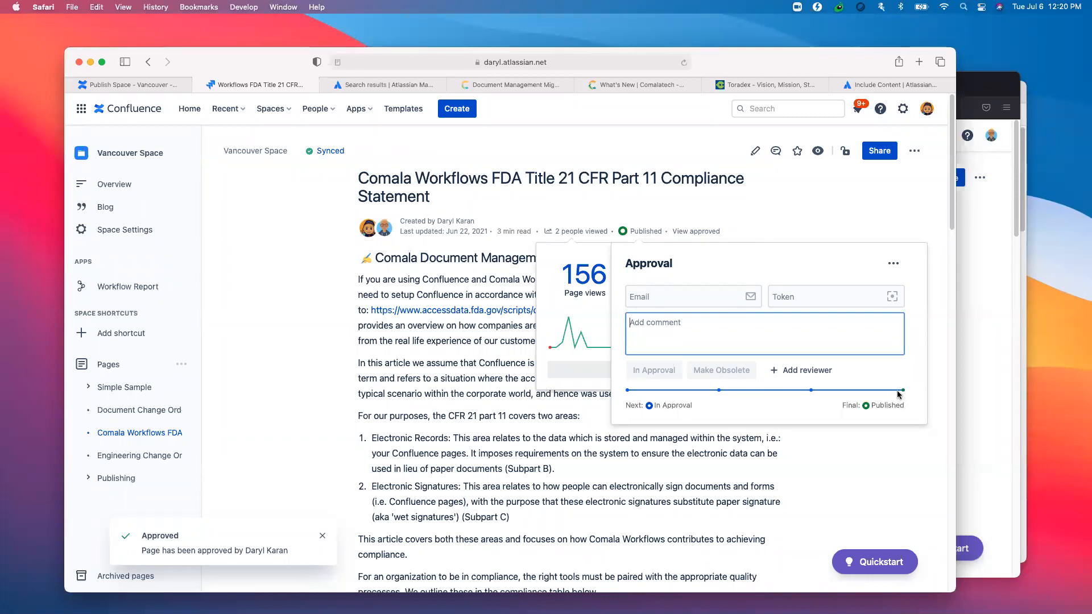
click(751, 220)
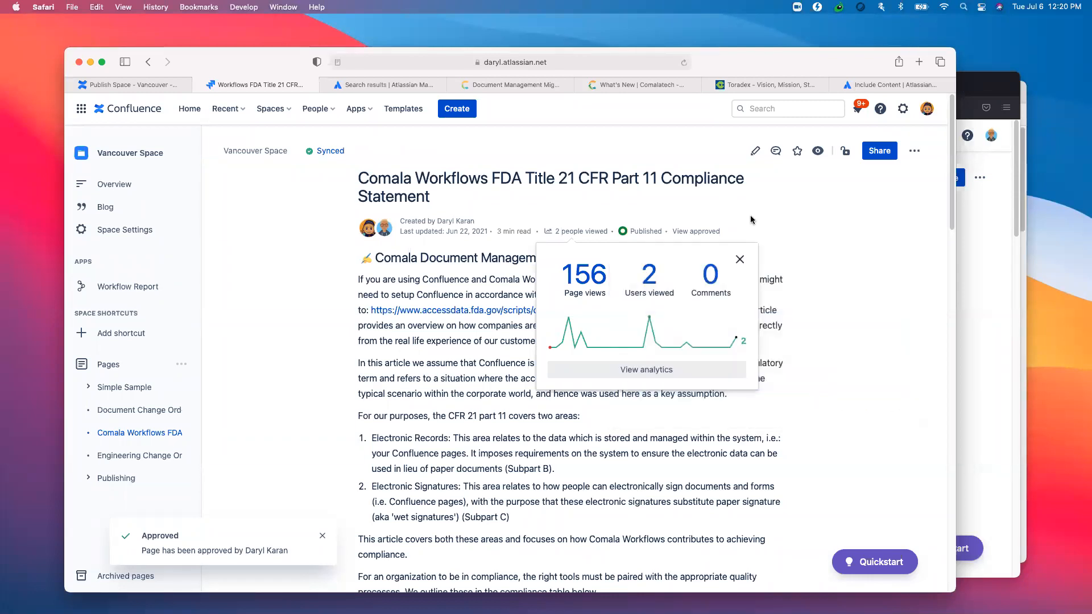
click(741, 260)
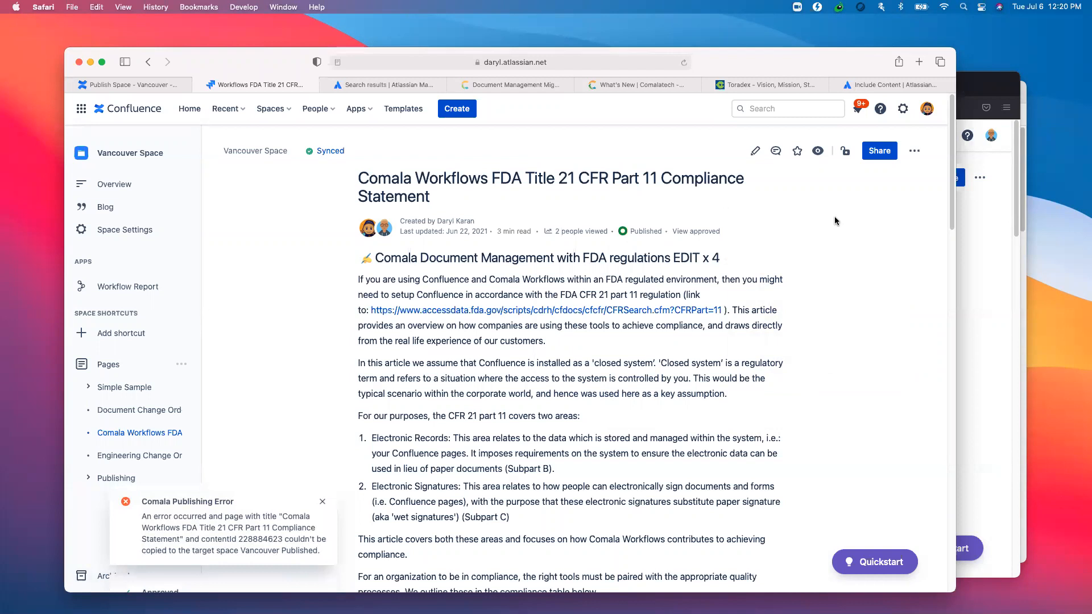
click(645, 236)
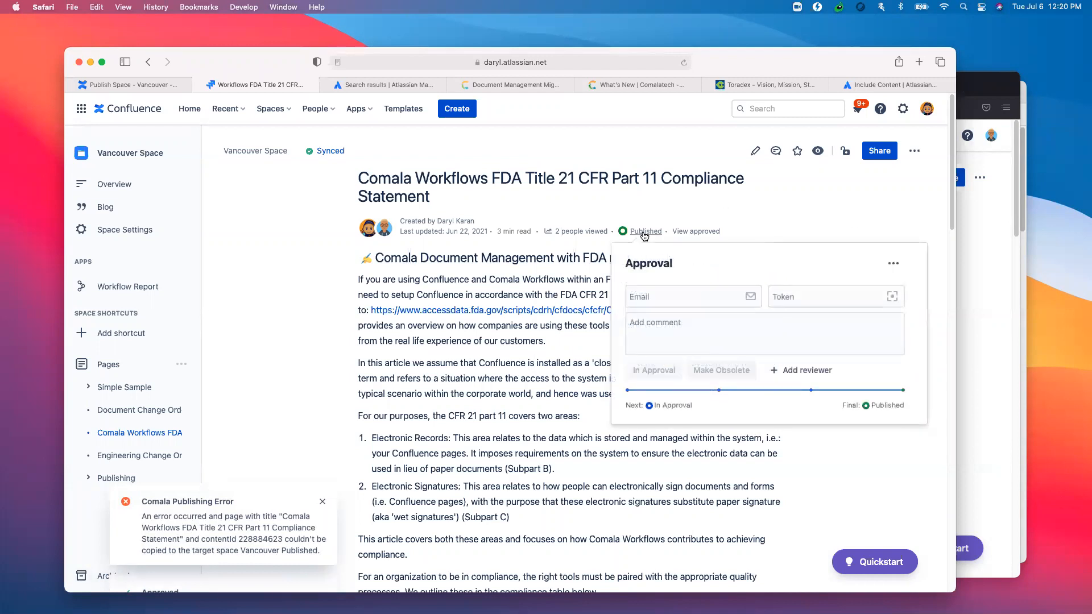
click(892, 265)
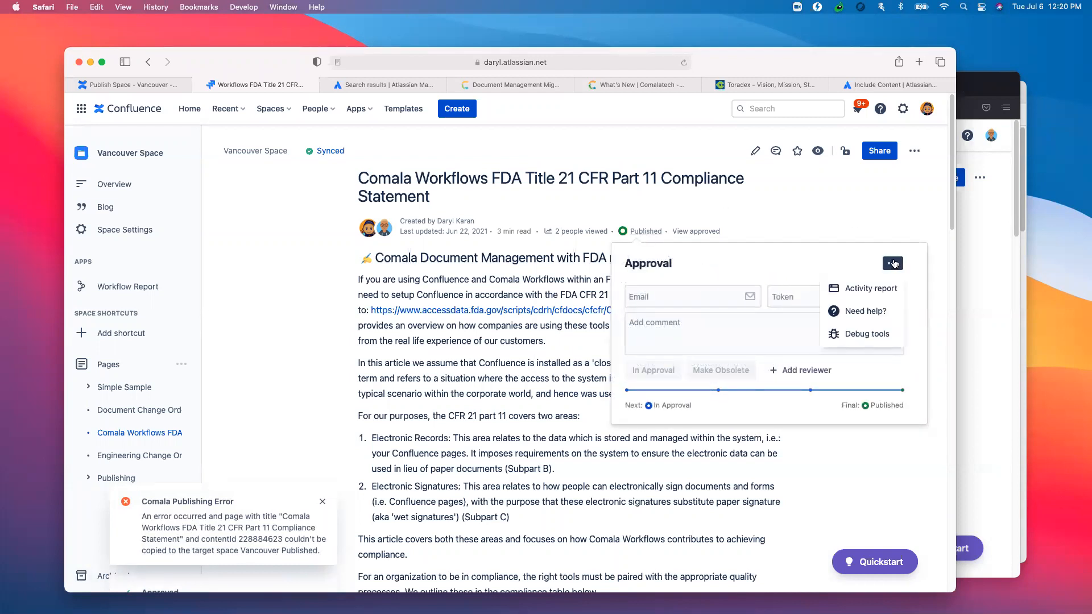
- Open the Activity report and highlight the assignment, 'Looks great' approval, and In Approval history entries
click(855, 288)
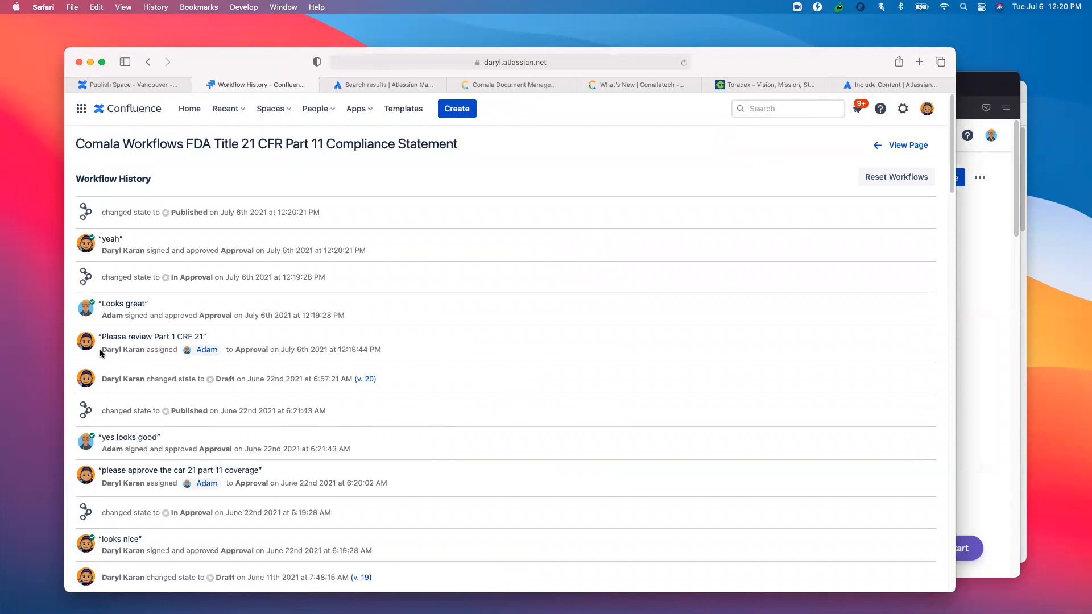
drag(282, 349, 389, 349)
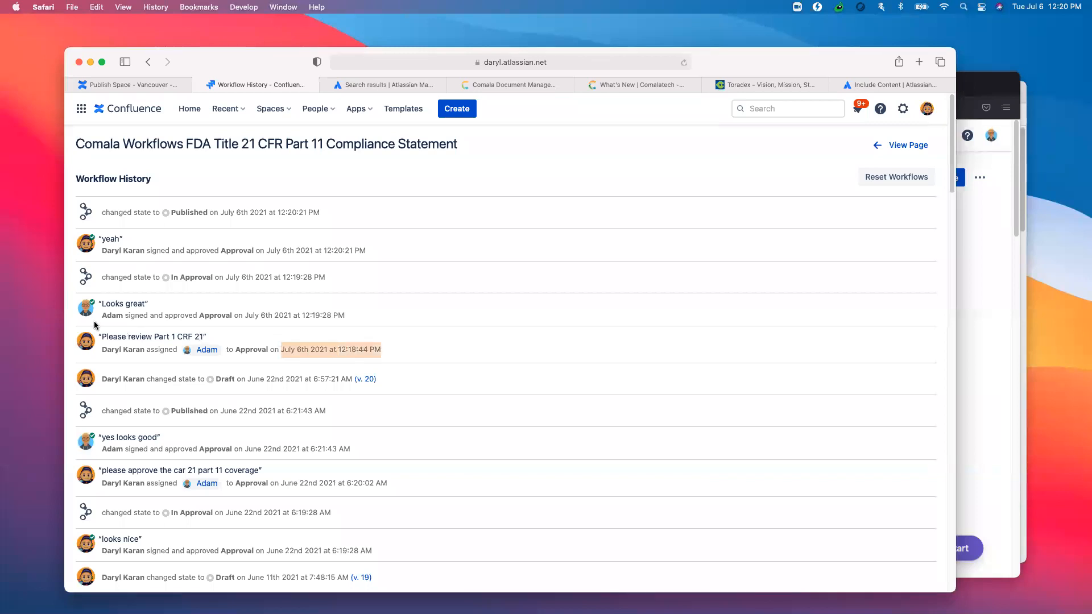
drag(104, 315, 196, 315)
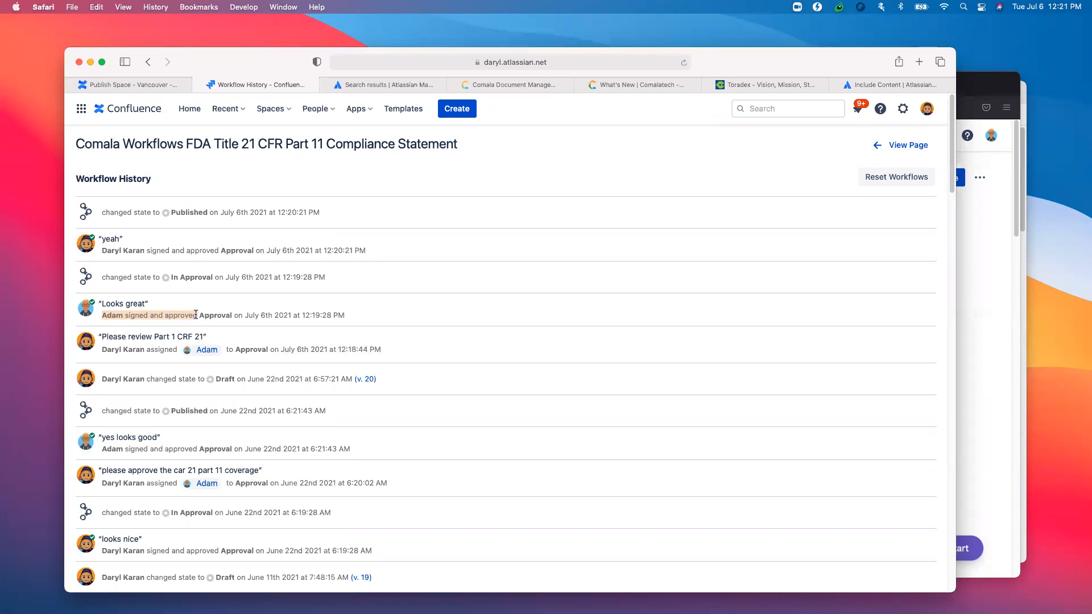
click(124, 315)
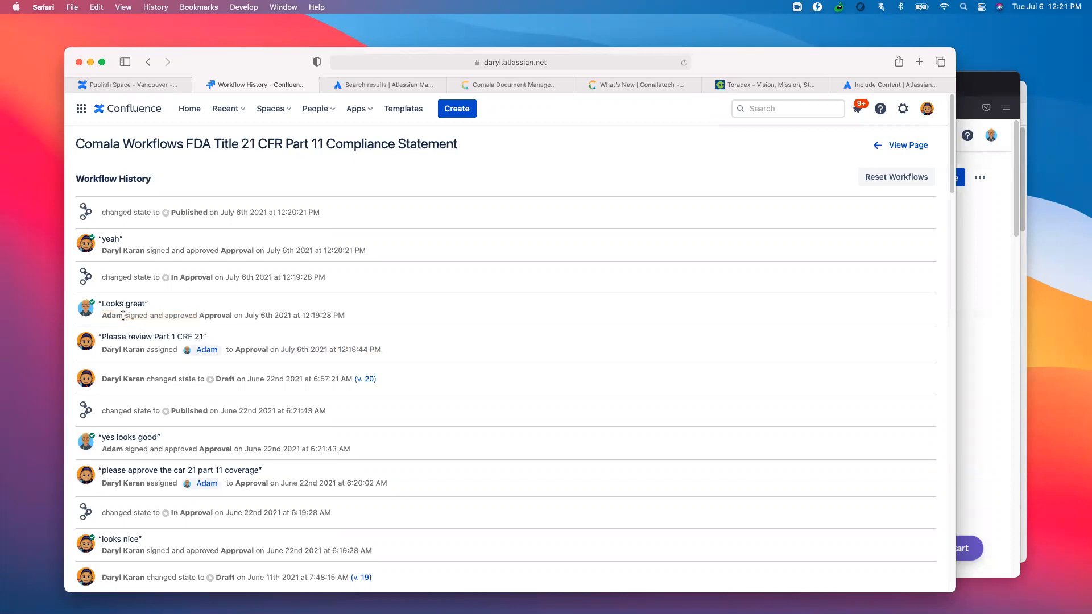
drag(125, 316, 356, 314)
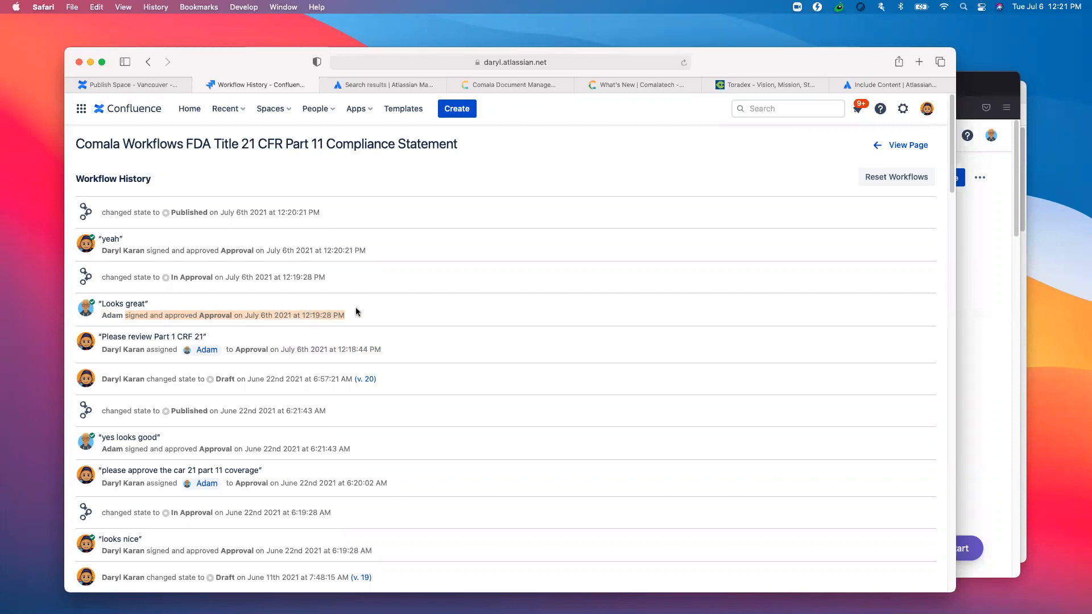
click(102, 279)
drag(106, 278, 339, 280)
drag(103, 251, 393, 245)
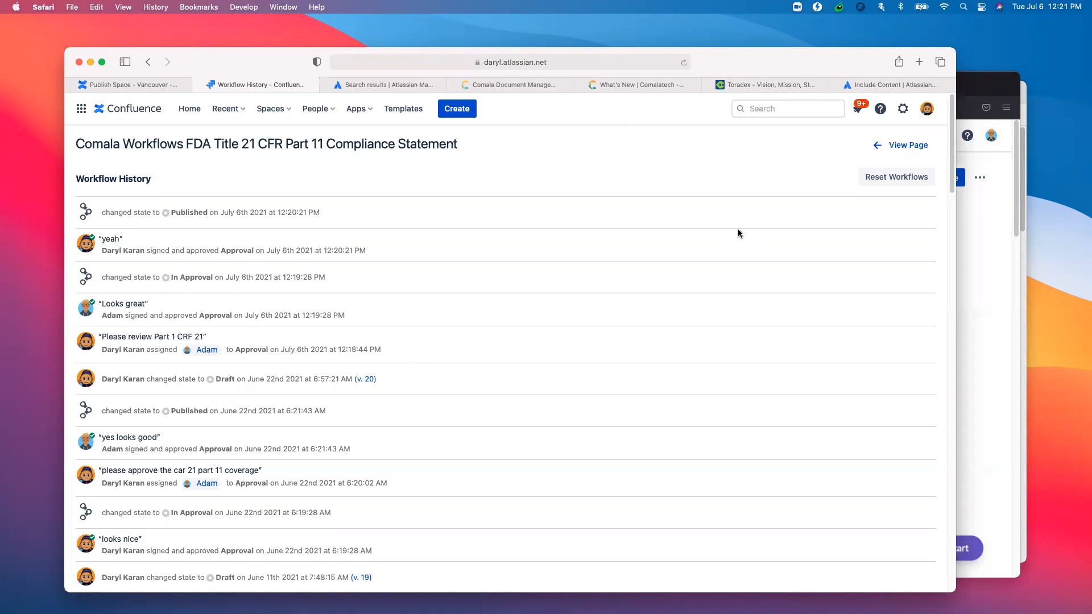
- Return to the FDA page, close the Comala Publishing Error toast, and open Vancouver Space's Workflow Report
click(877, 149)
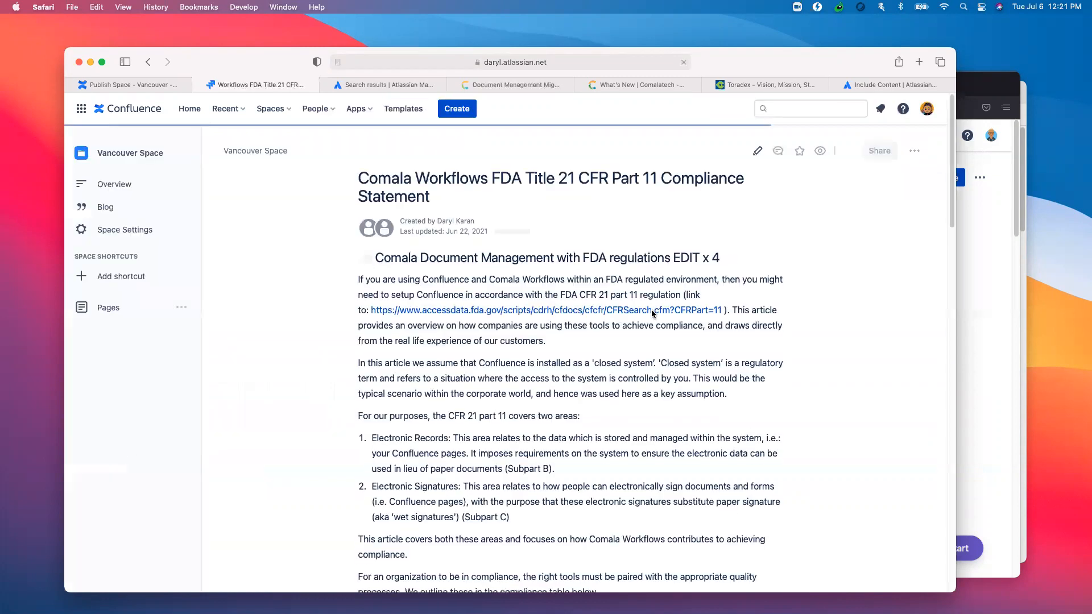
right_click(837, 146)
click(873, 309)
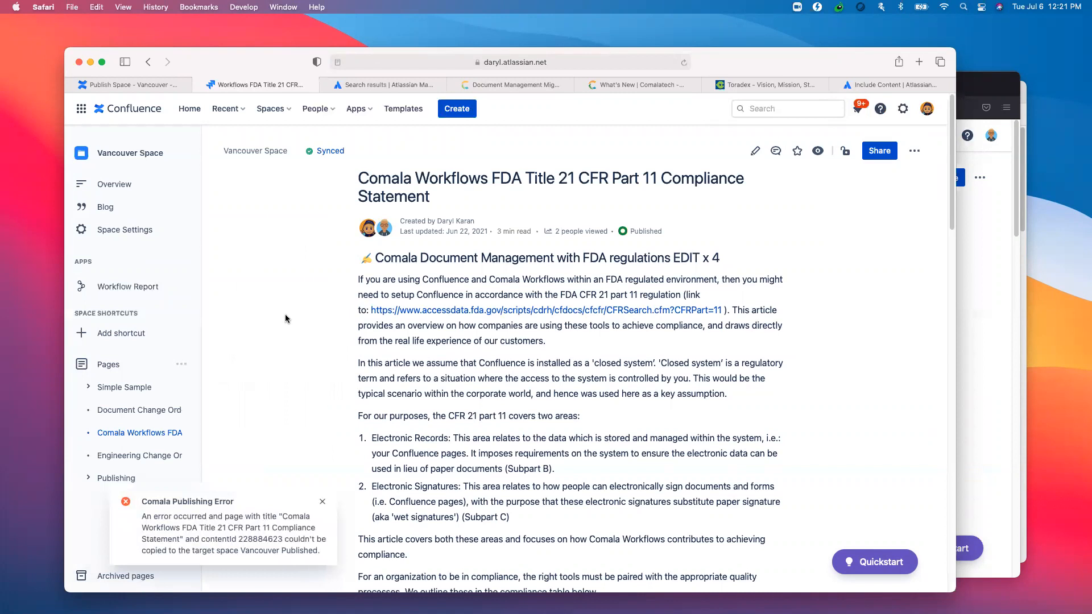
click(322, 502)
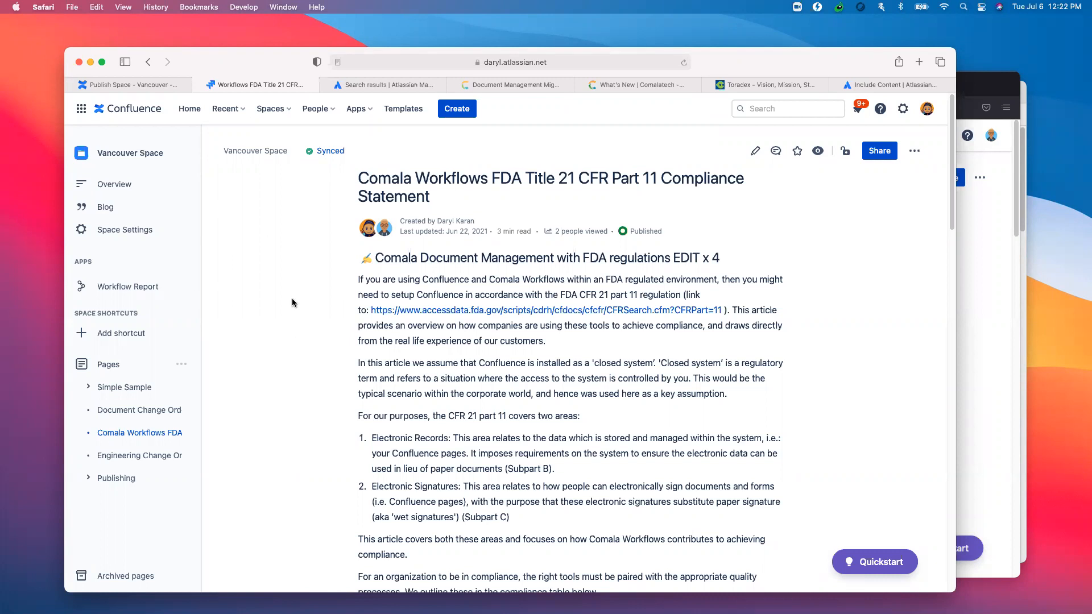
click(140, 286)
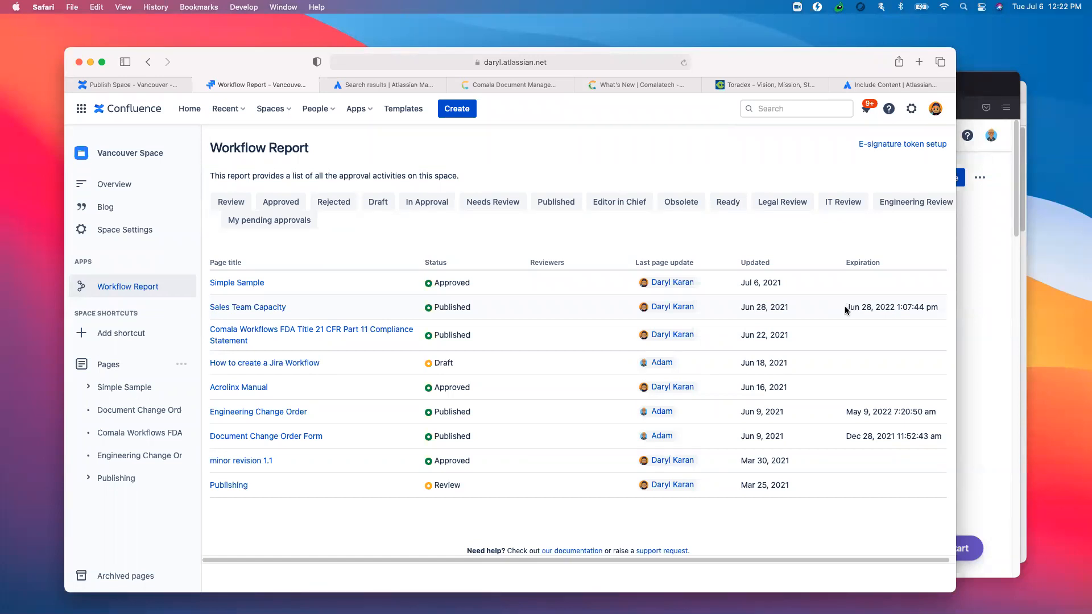
drag(845, 306, 938, 308)
click(859, 318)
- Open Vancouver Space settings > Content Tools > Document Management and bring up Change Workflow
click(135, 230)
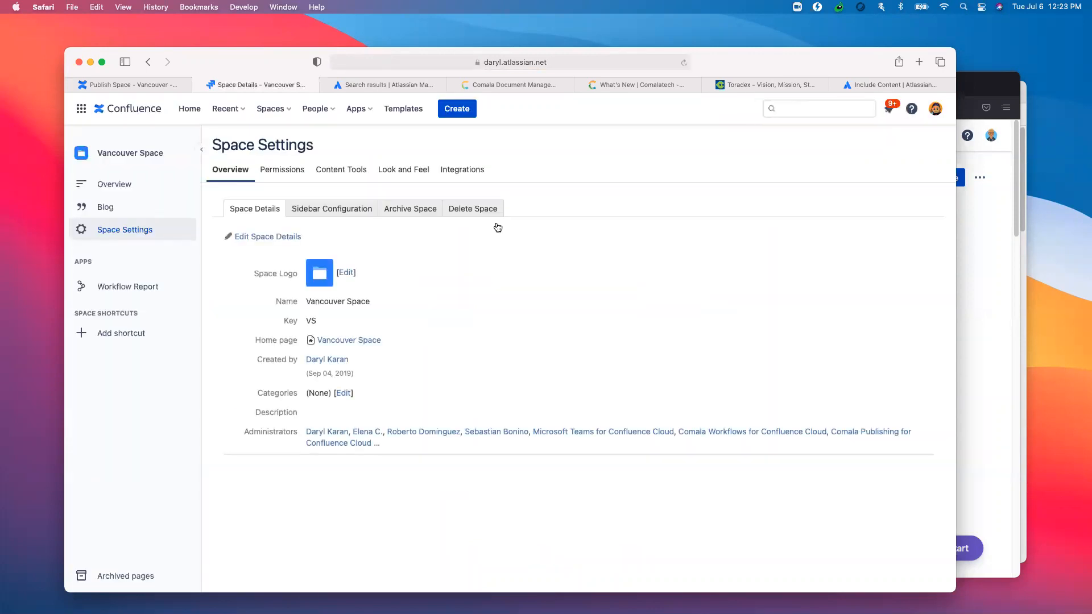
click(349, 169)
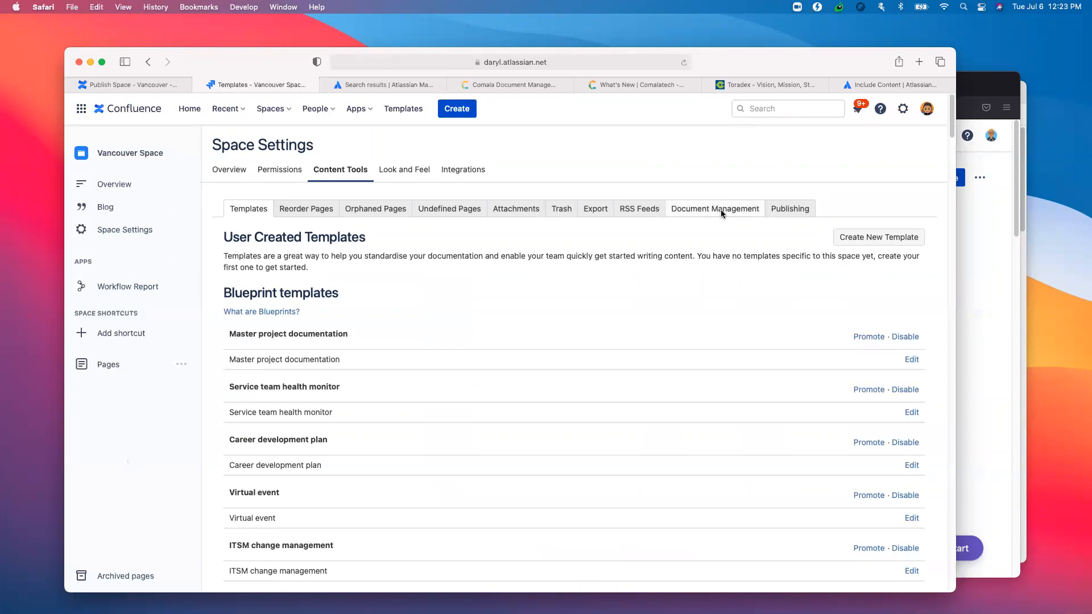
click(721, 211)
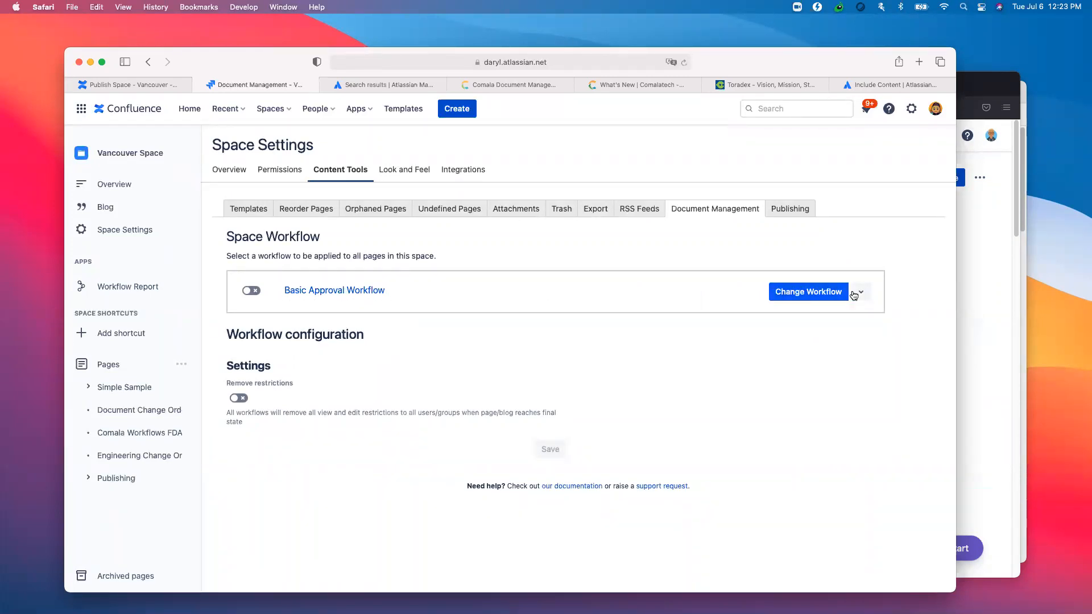
click(799, 298)
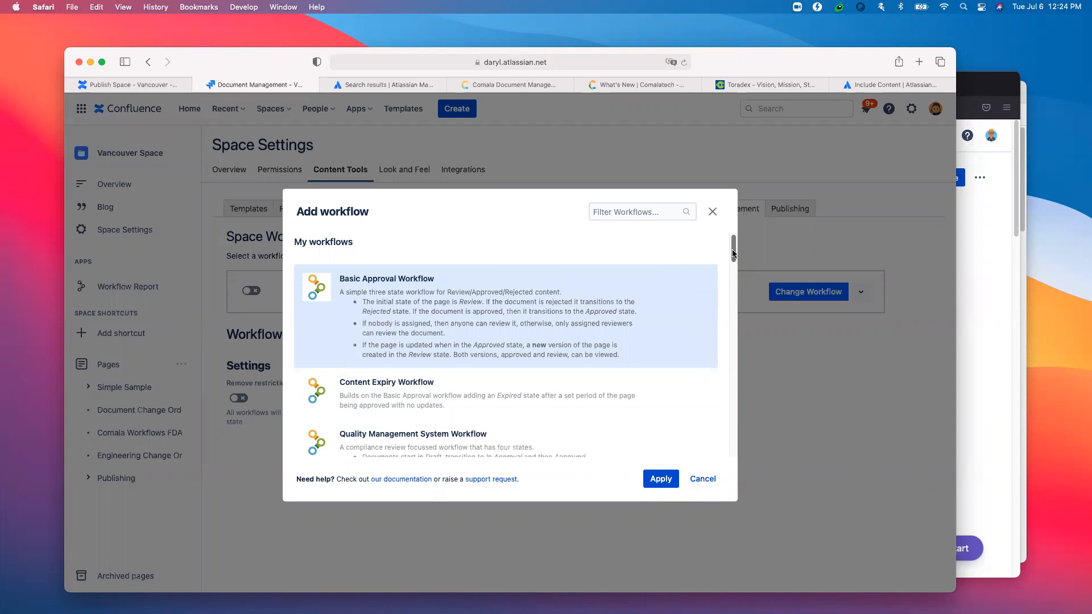
- Scroll the Add workflow list, select Quality Management System Workflow (DK), and apply it to the space
scroll(733, 253, down, 3)
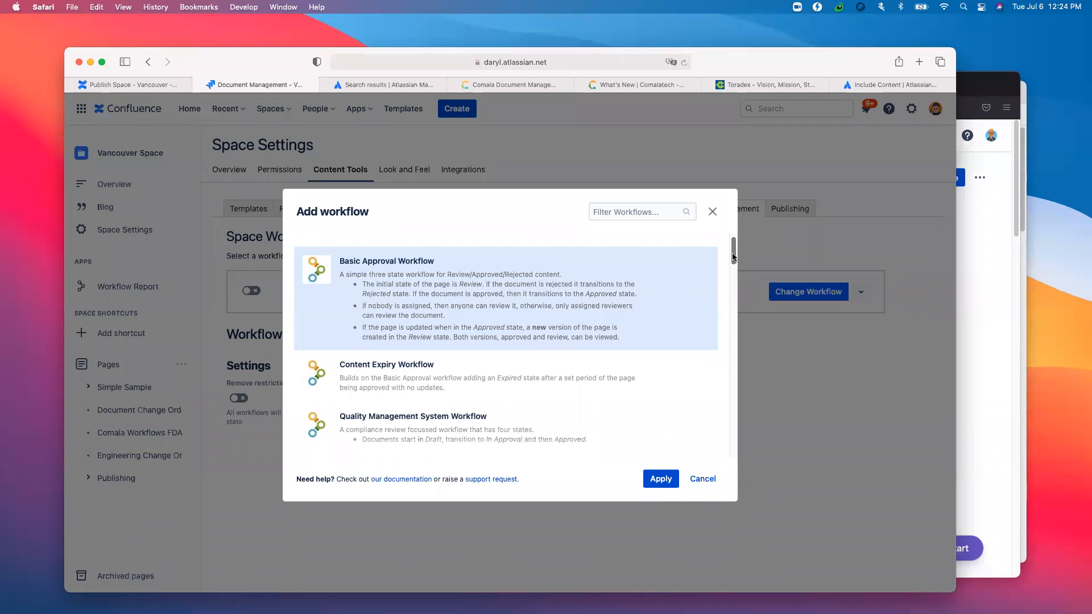
drag(732, 255, 742, 372)
mouse_move(461, 346)
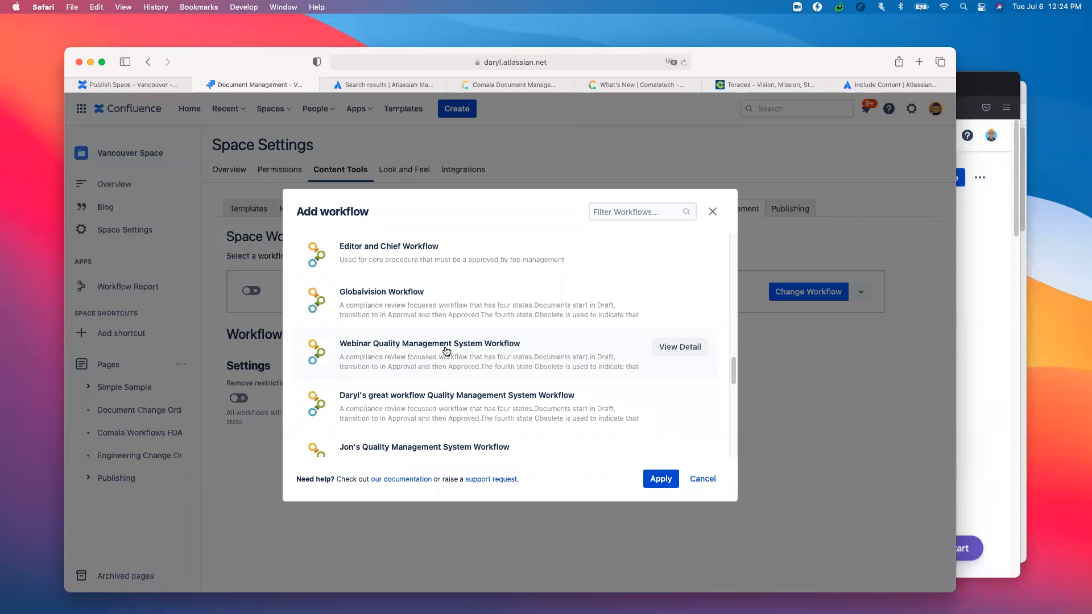
click(446, 350)
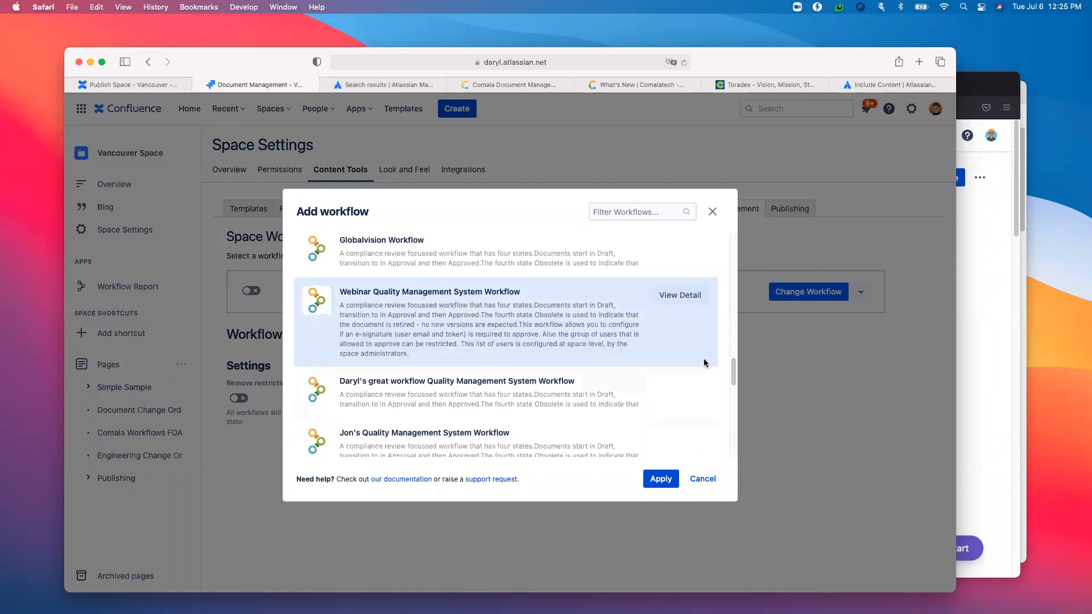
scroll(617, 349, up, 4)
scroll(618, 356, up, 10)
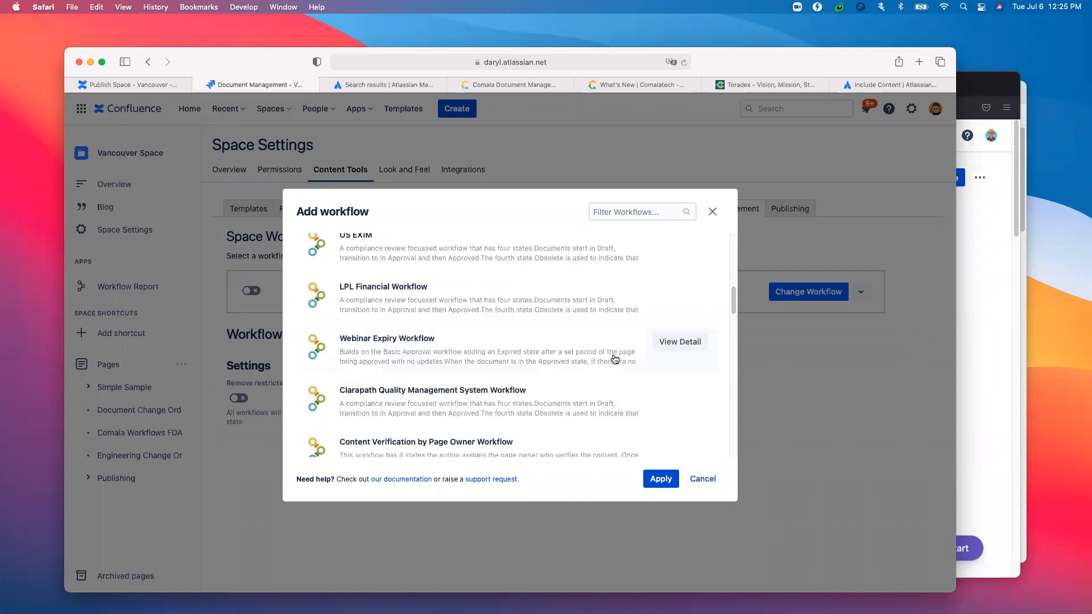
scroll(614, 362, up, 1)
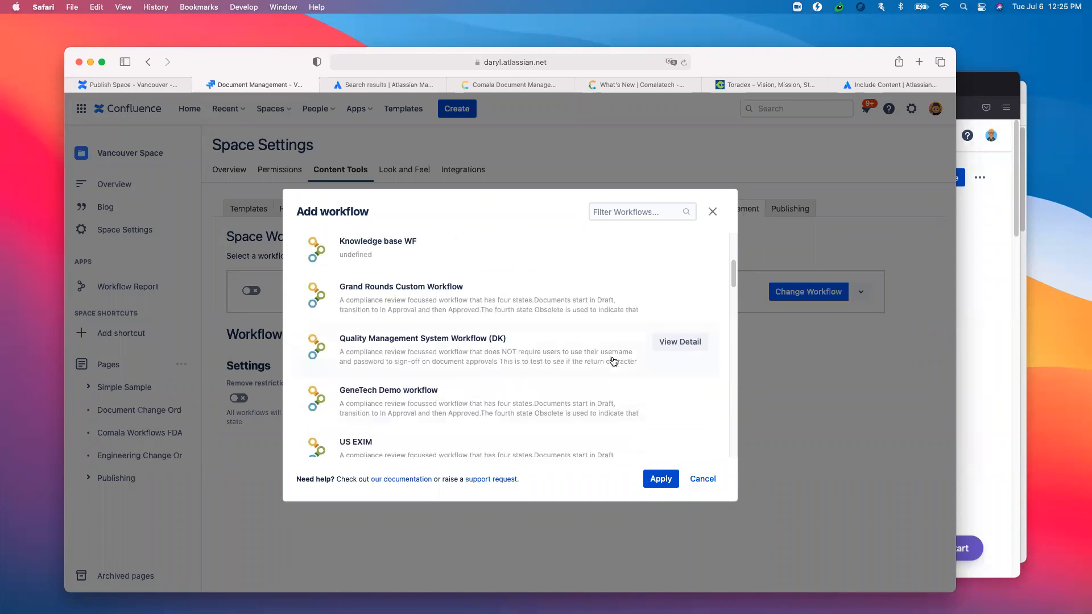
click(453, 356)
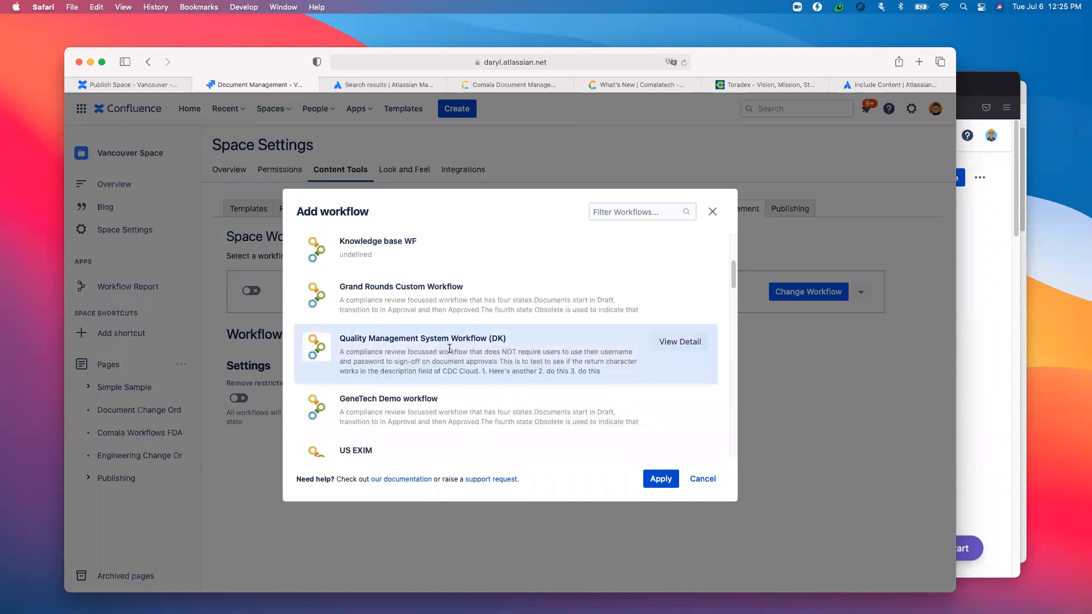
click(661, 483)
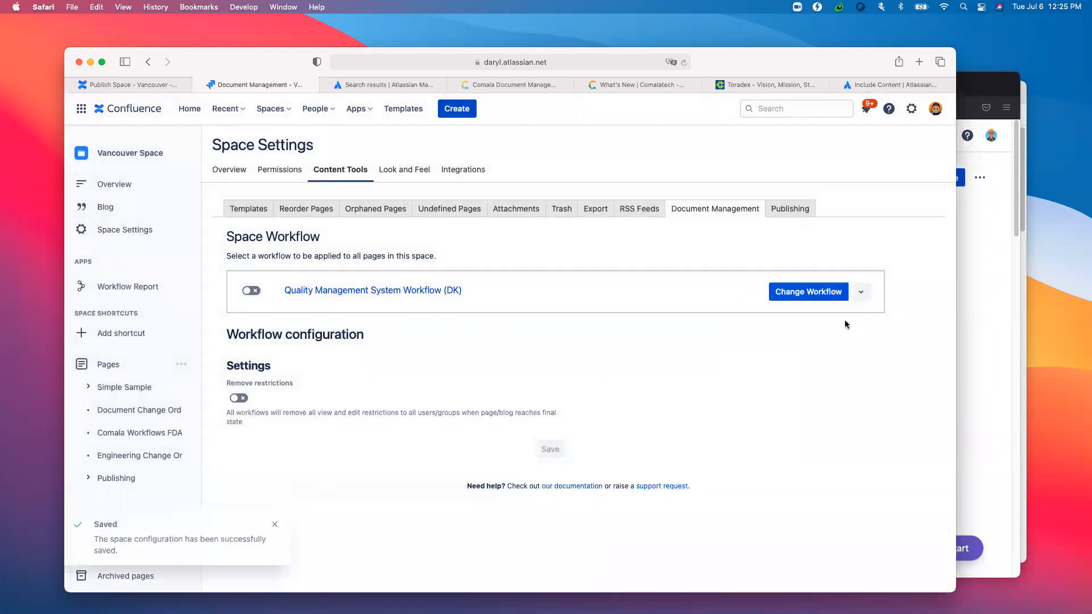
- Apply Quality Management System Workflow to Vancouver Space and open it in the Workflow Builder
click(804, 293)
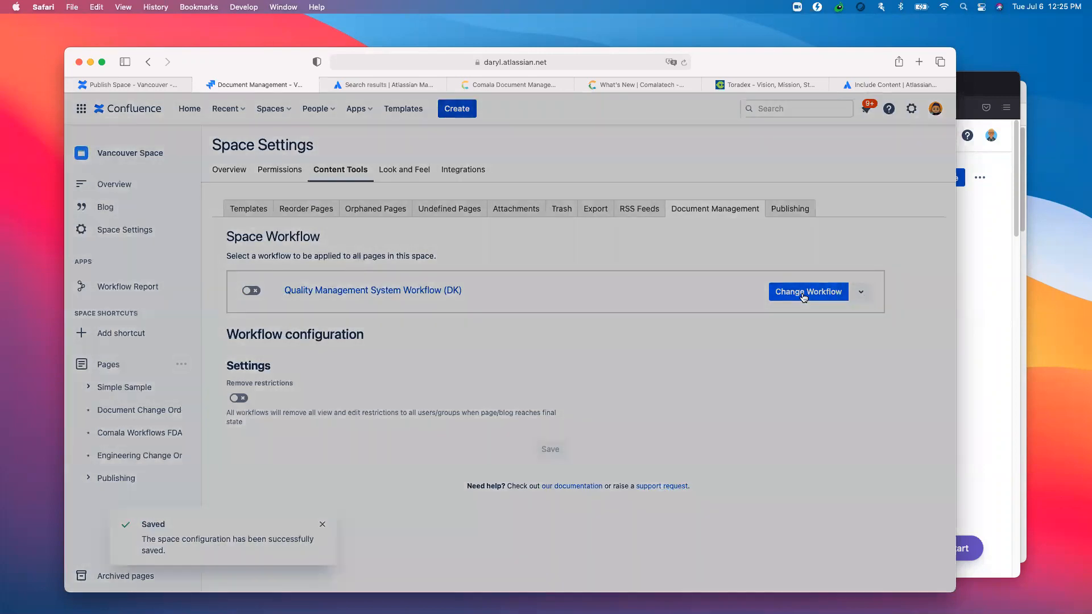
click(448, 393)
click(661, 479)
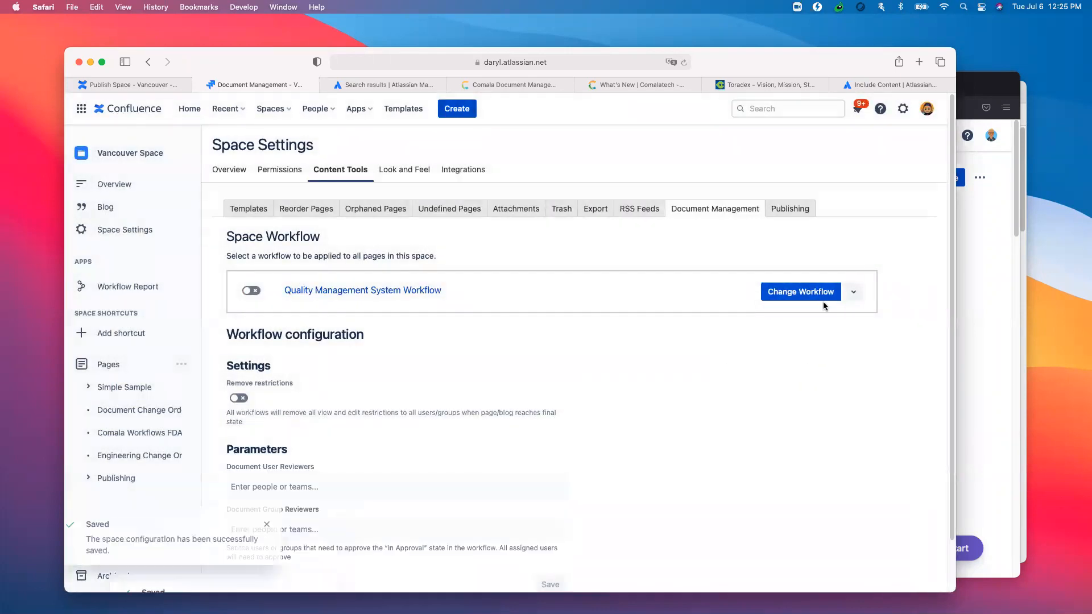
click(853, 293)
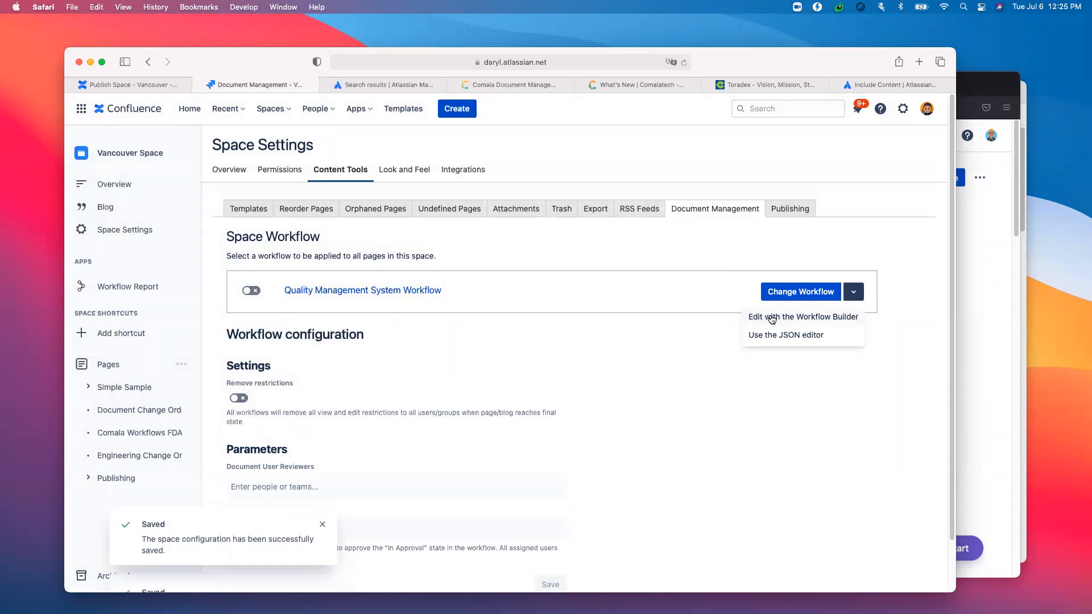
click(818, 319)
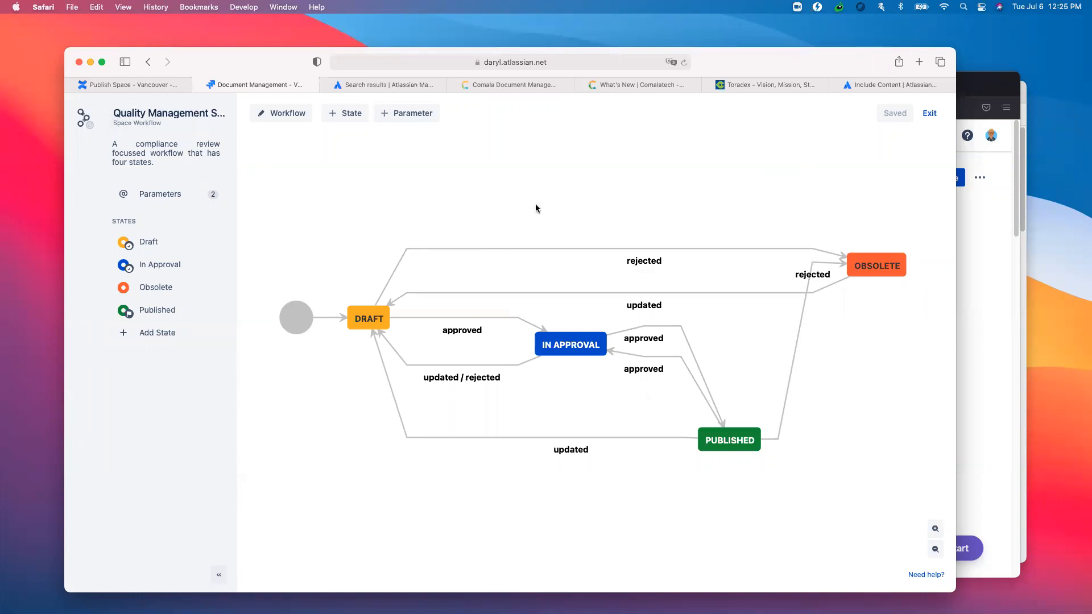
- Select the PUBLISHED node to see its final-state details: 3 transitions and 1 approval
click(732, 444)
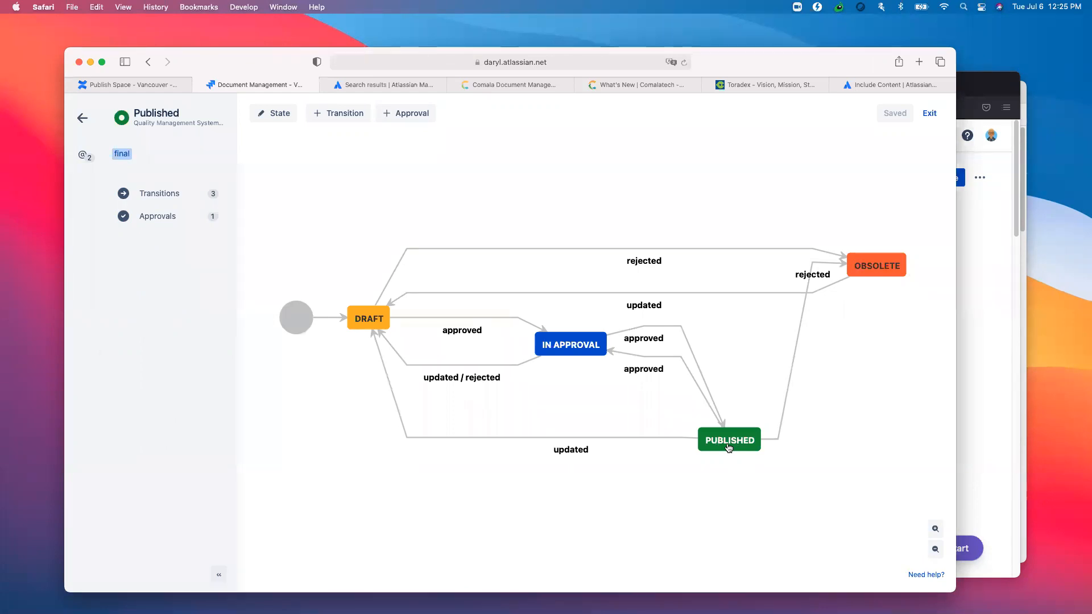
- Give the Published state a due date of 12 Month(s), then return to the workflow summary
click(728, 448)
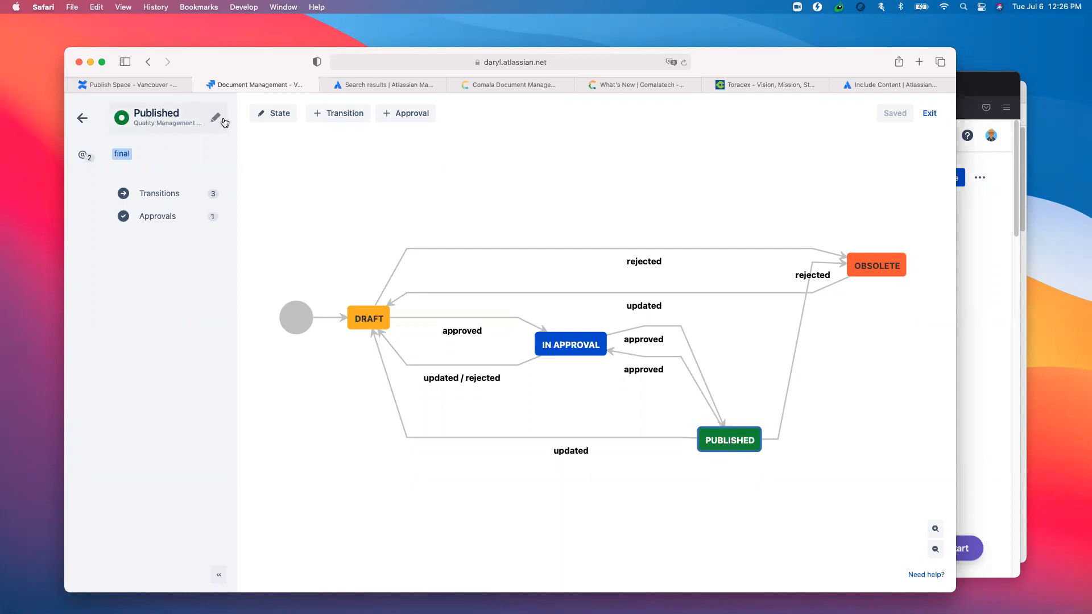
click(216, 118)
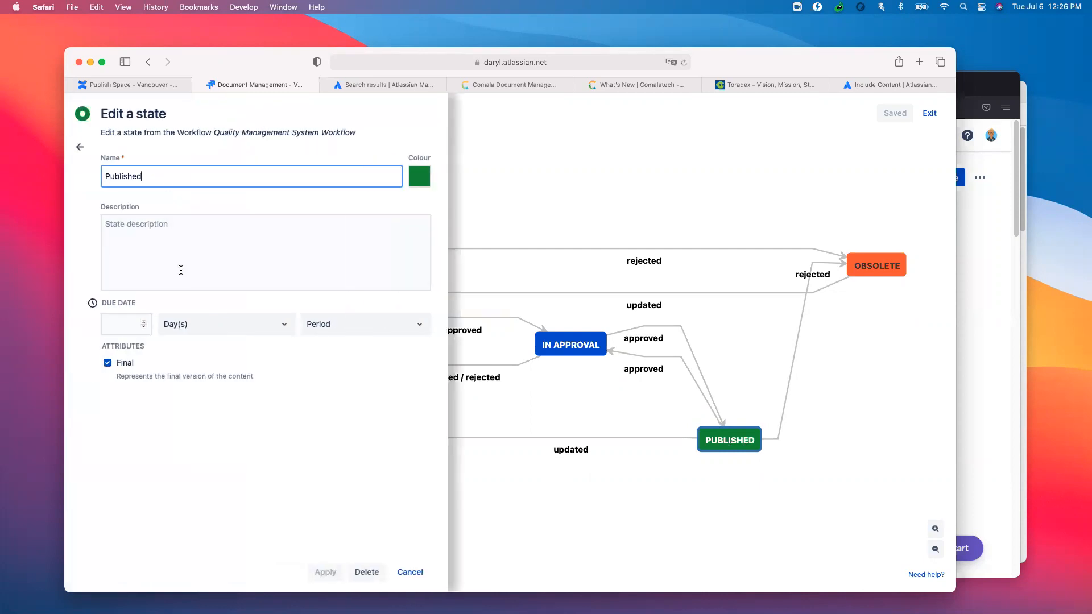
click(144, 324)
text(3)
click(144, 322)
click(144, 323)
click(144, 323)
click(144, 323)
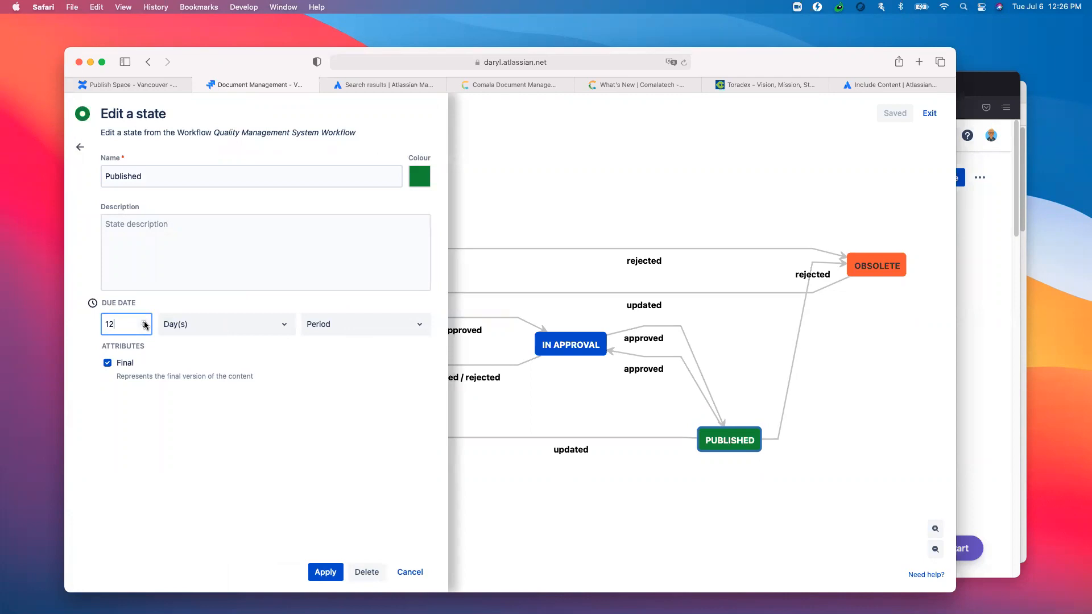
click(268, 327)
click(213, 369)
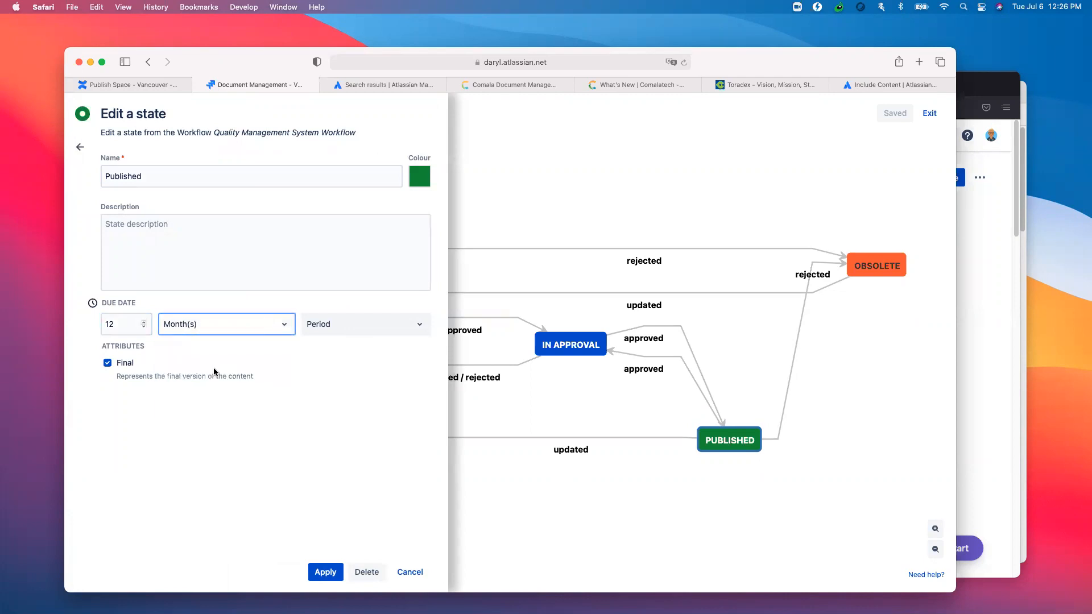
click(334, 575)
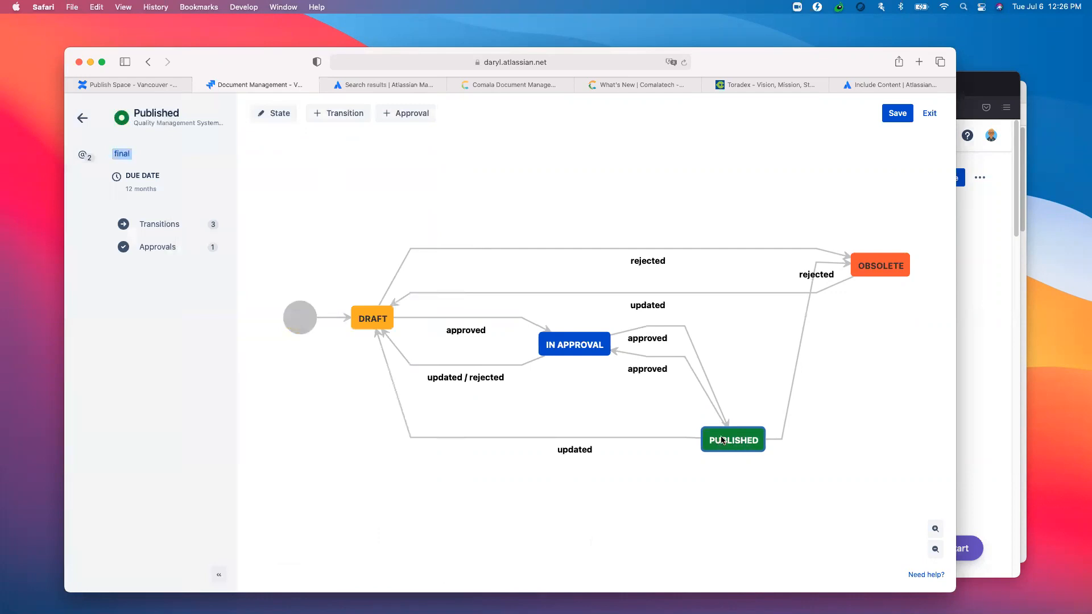
click(340, 231)
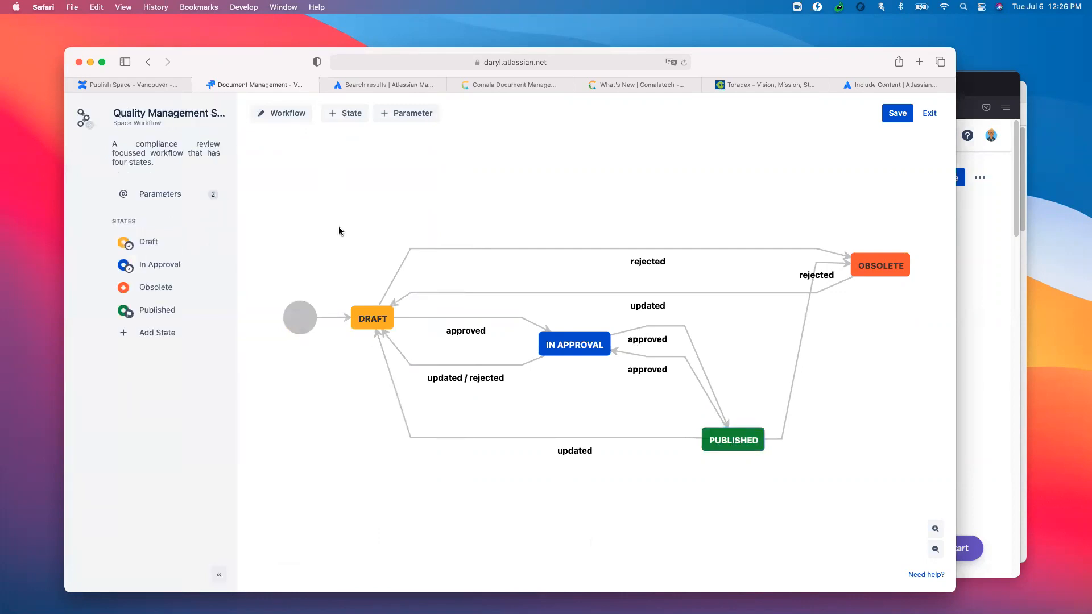
- Delete the Published state's approval and confirm it in the Delete approval dialog
click(154, 311)
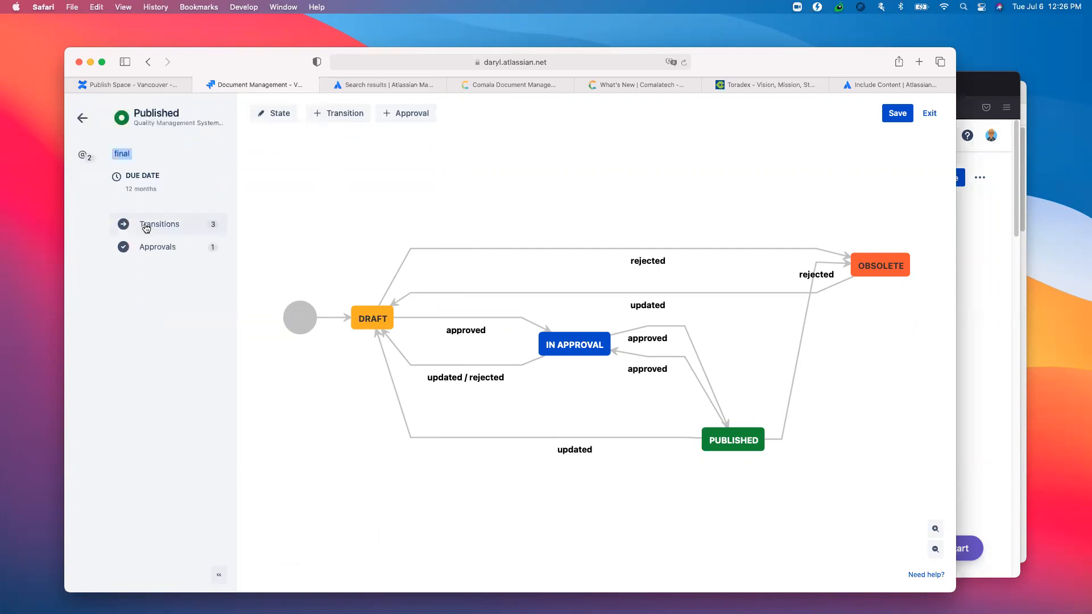
click(163, 249)
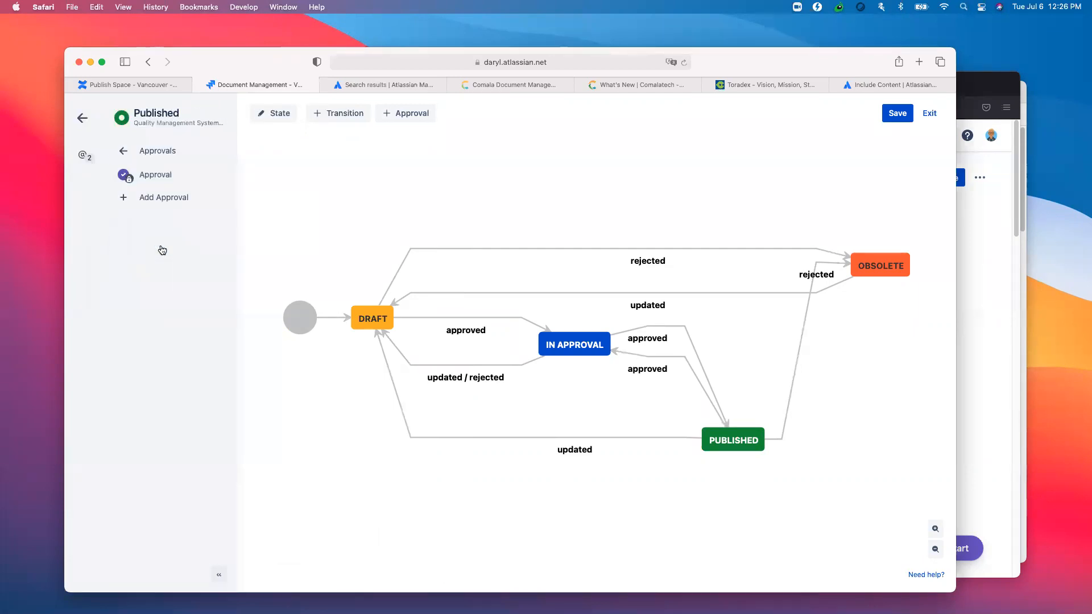
click(151, 177)
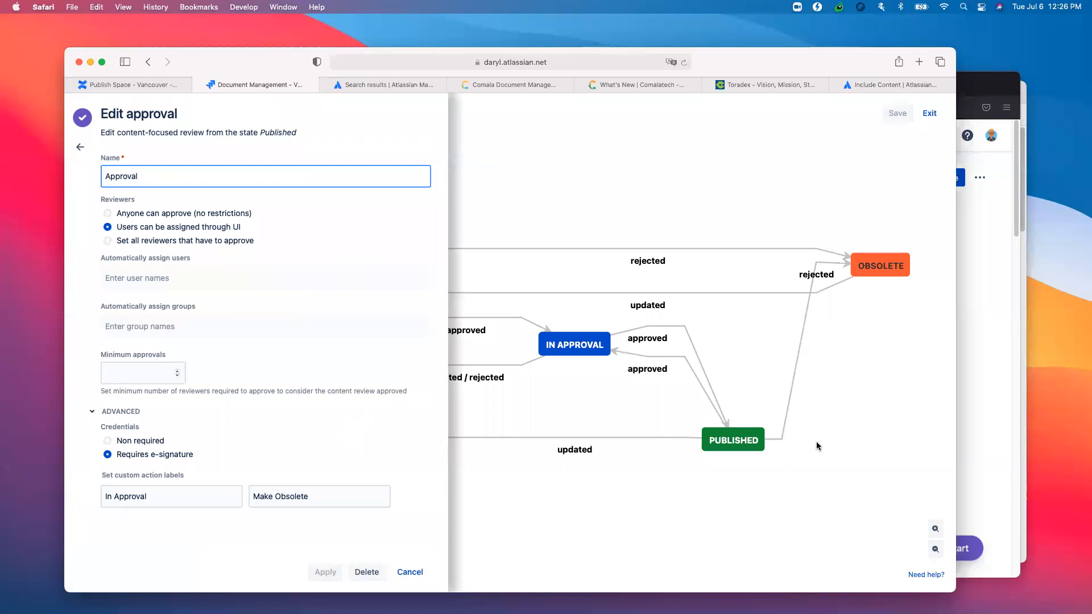
click(257, 536)
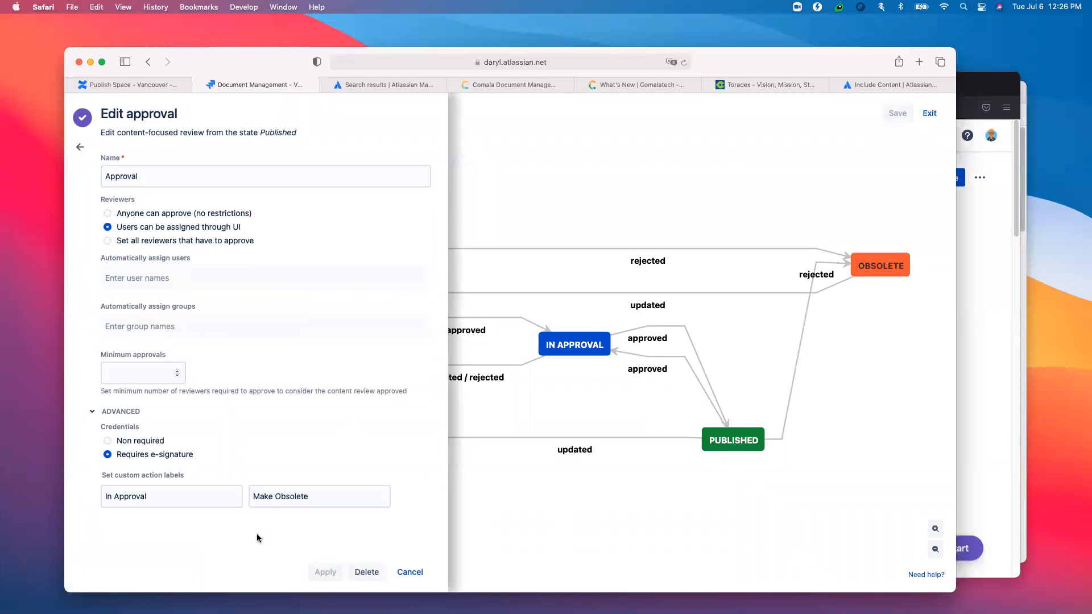
click(366, 573)
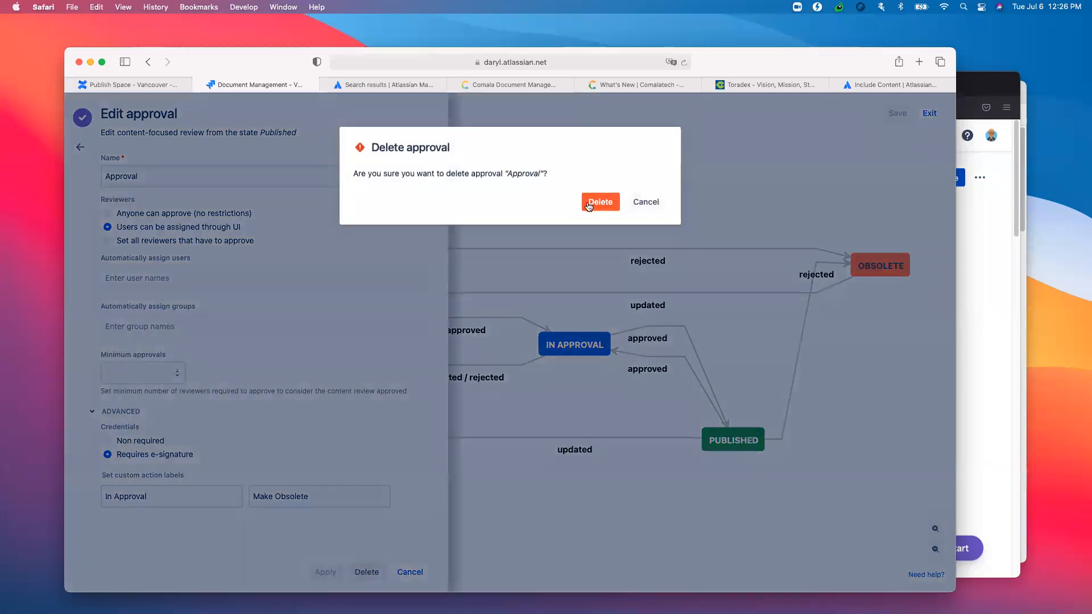
click(592, 204)
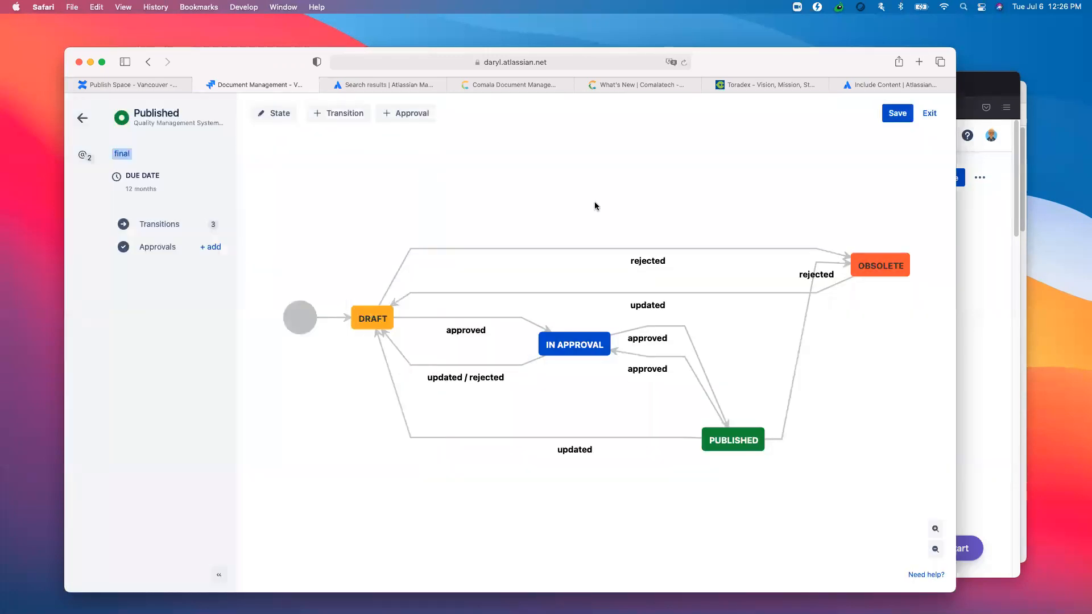
click(165, 224)
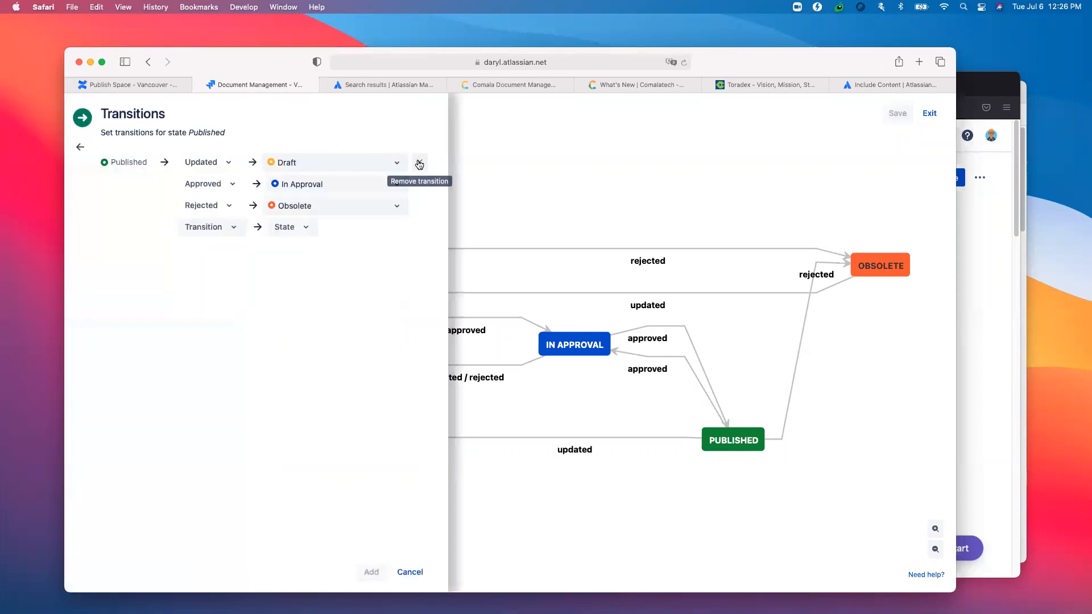
- Remove Published's Updated, Approved and Rejected transitions
click(419, 163)
click(419, 164)
click(419, 163)
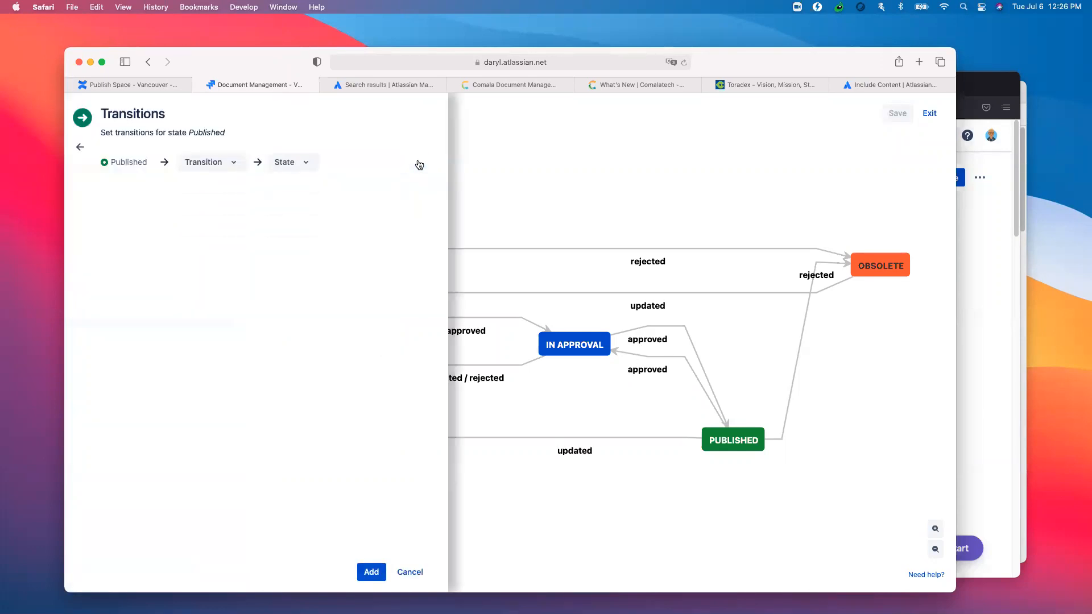
- Add an Expired transition from Published leading to Obsolete
click(236, 164)
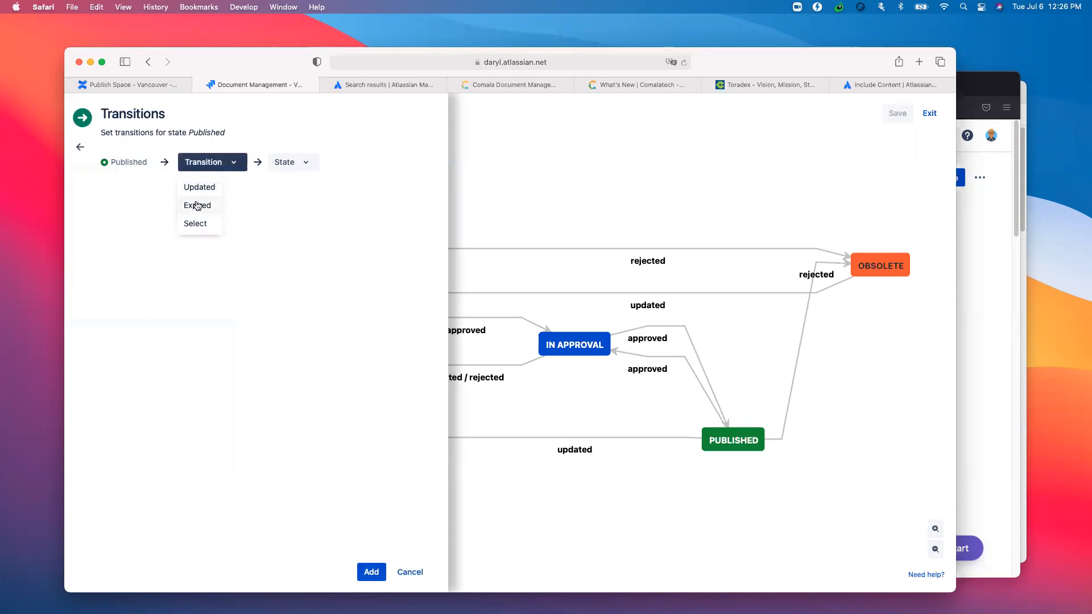
click(197, 206)
click(384, 164)
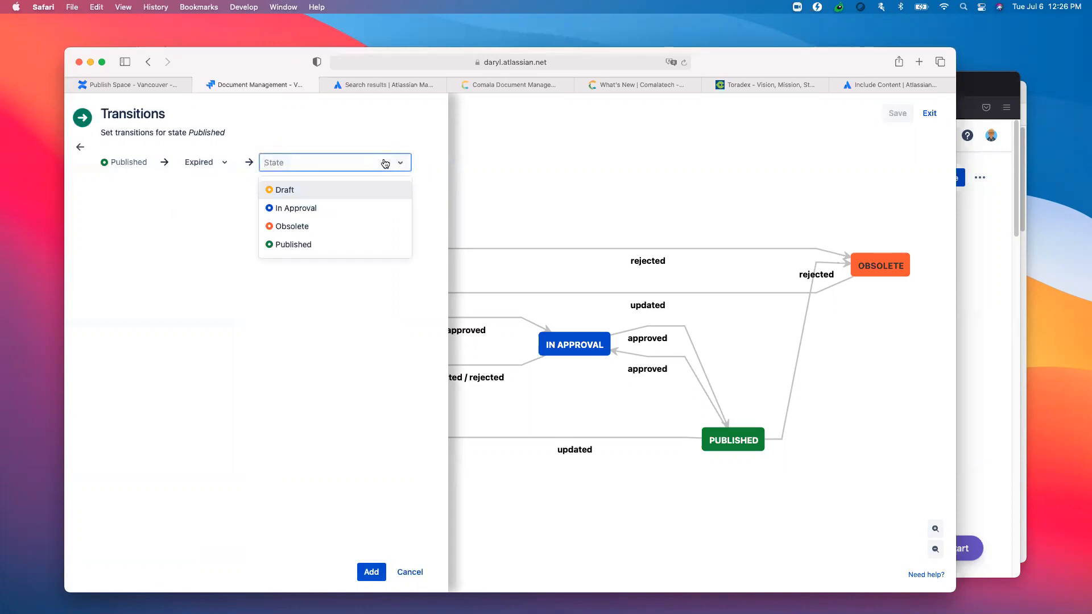
click(310, 228)
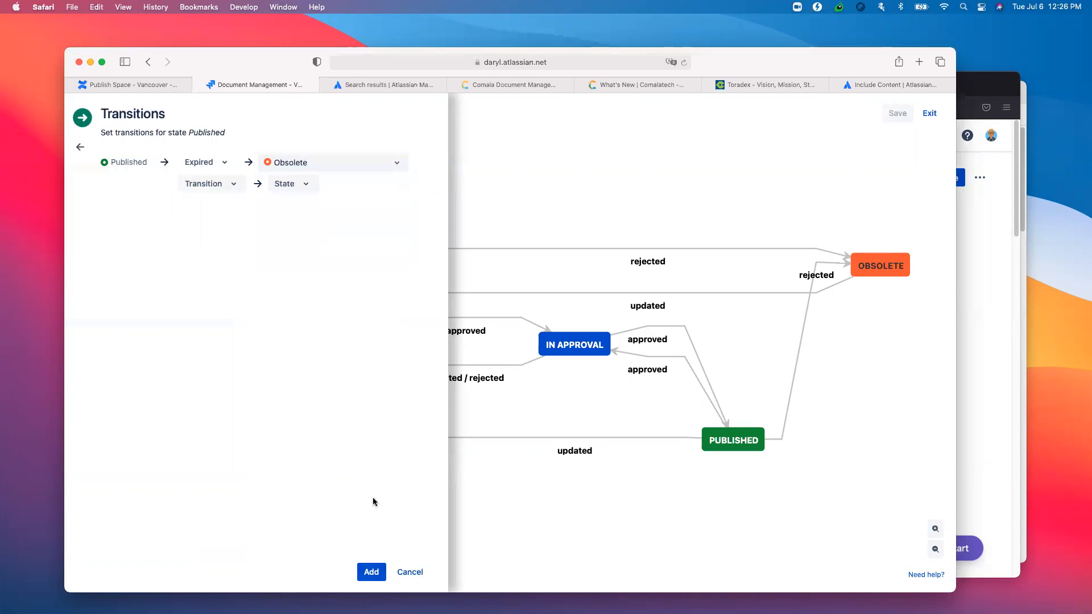
click(371, 572)
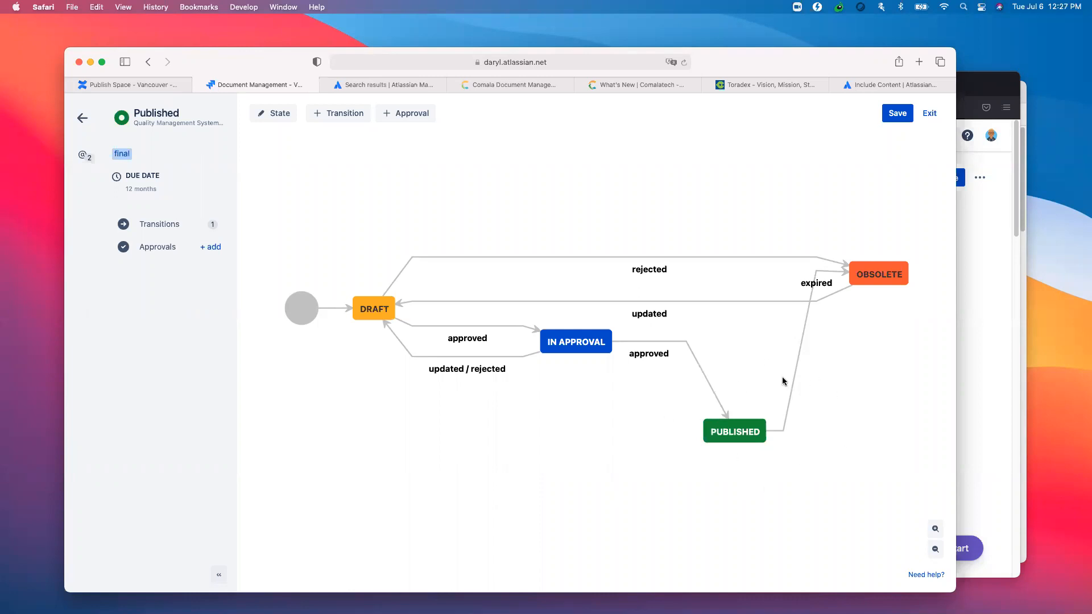
- Open the In Approval state's existing Approval from its Approvals list
click(563, 344)
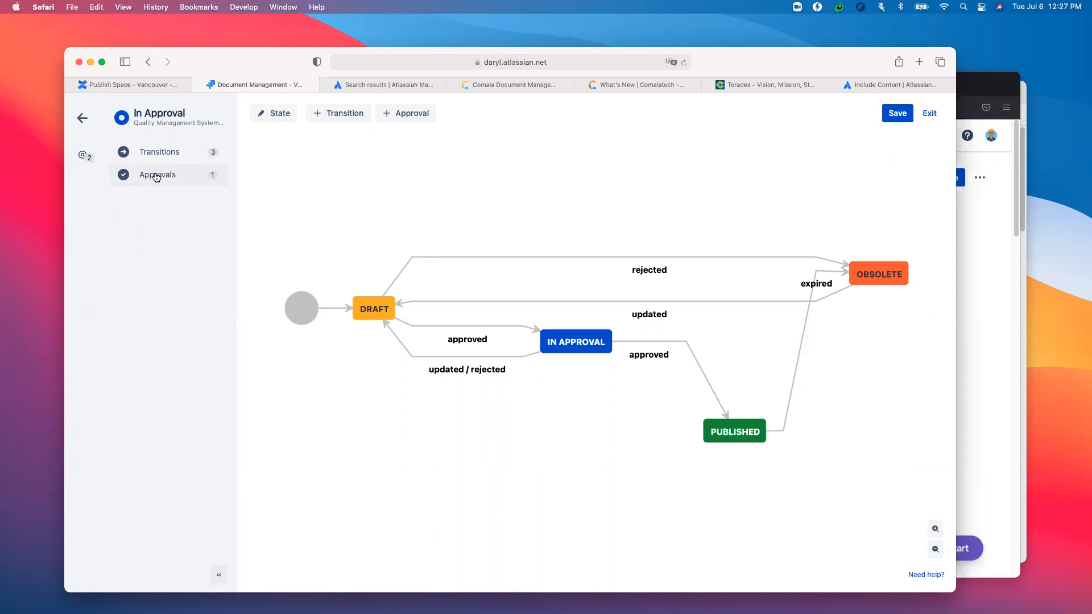
click(161, 177)
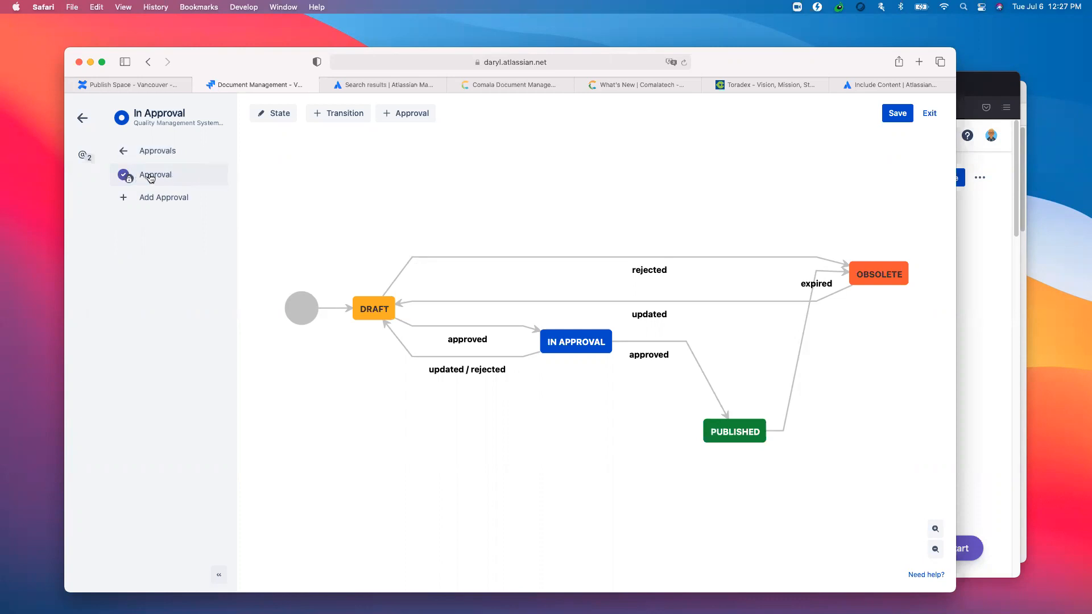
click(152, 178)
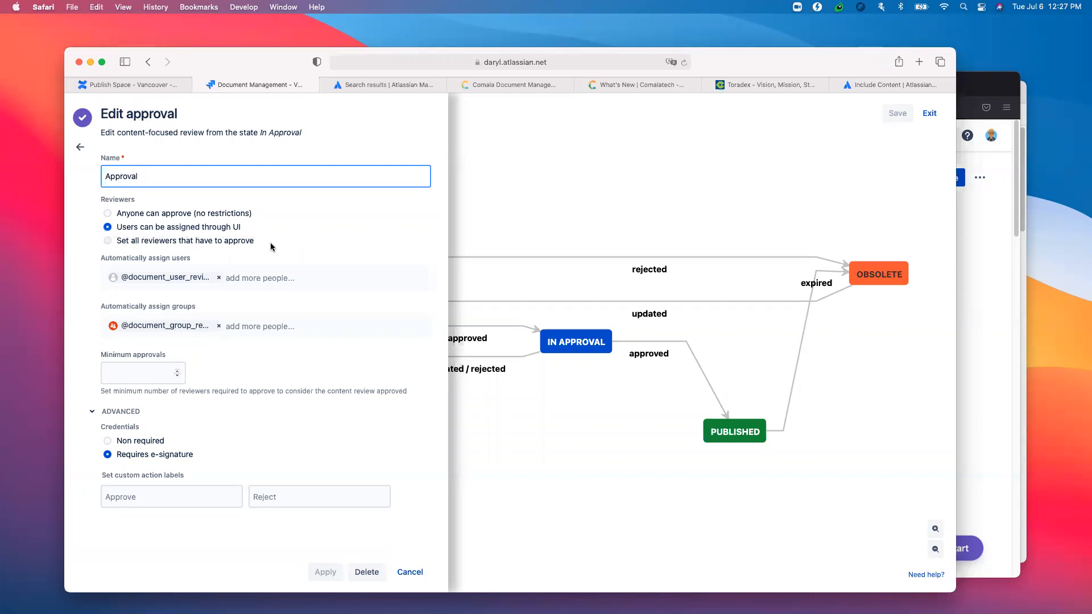
- Require all set reviewers to approve and leave the auto-assigned users field empty
click(110, 242)
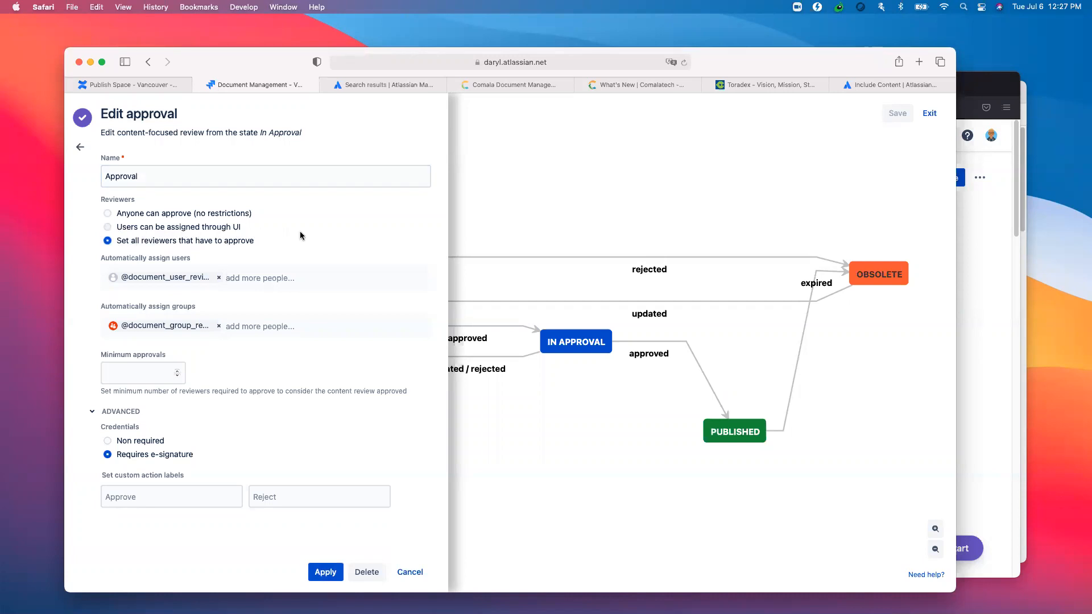
click(219, 278)
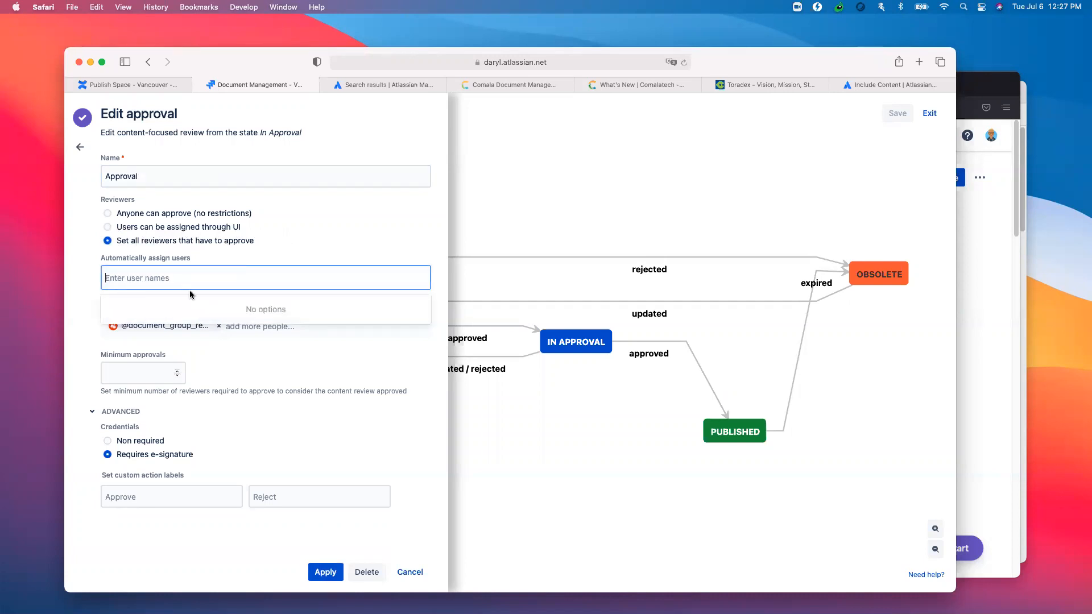
text(adam)
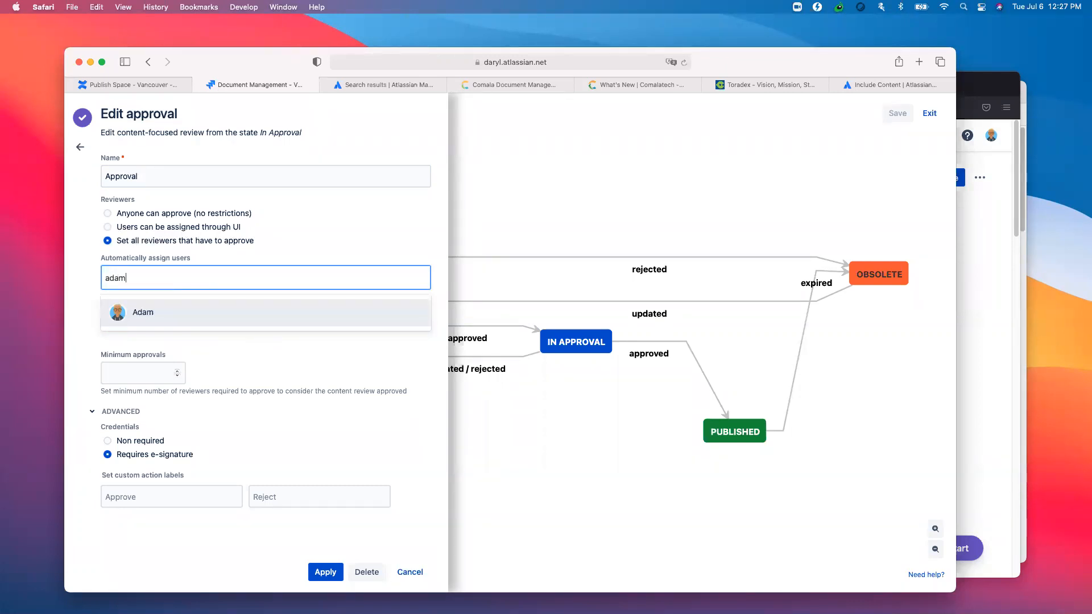
click(183, 318)
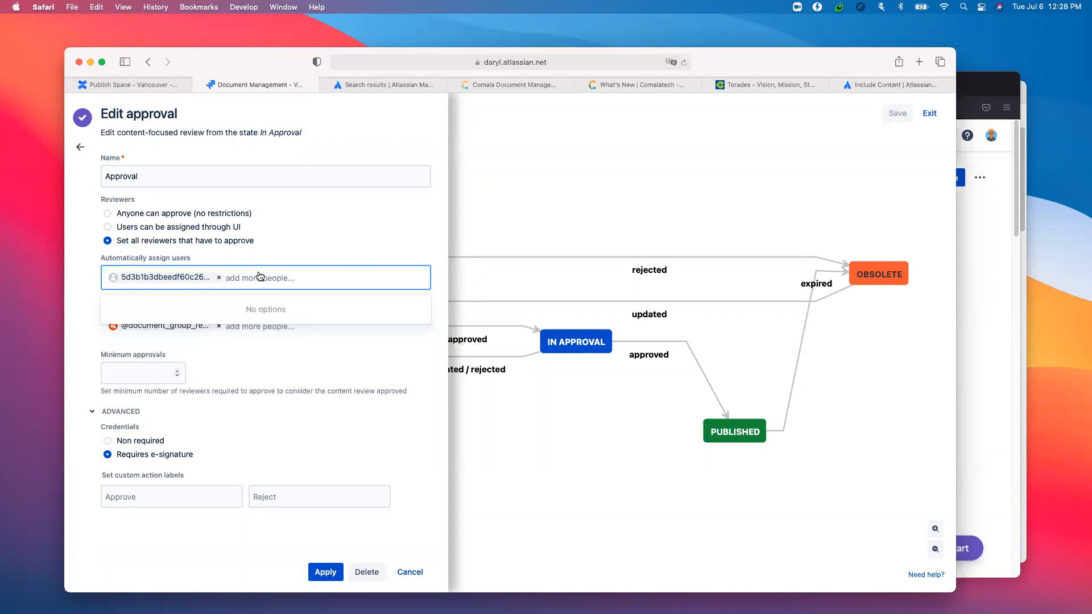
text(seb)
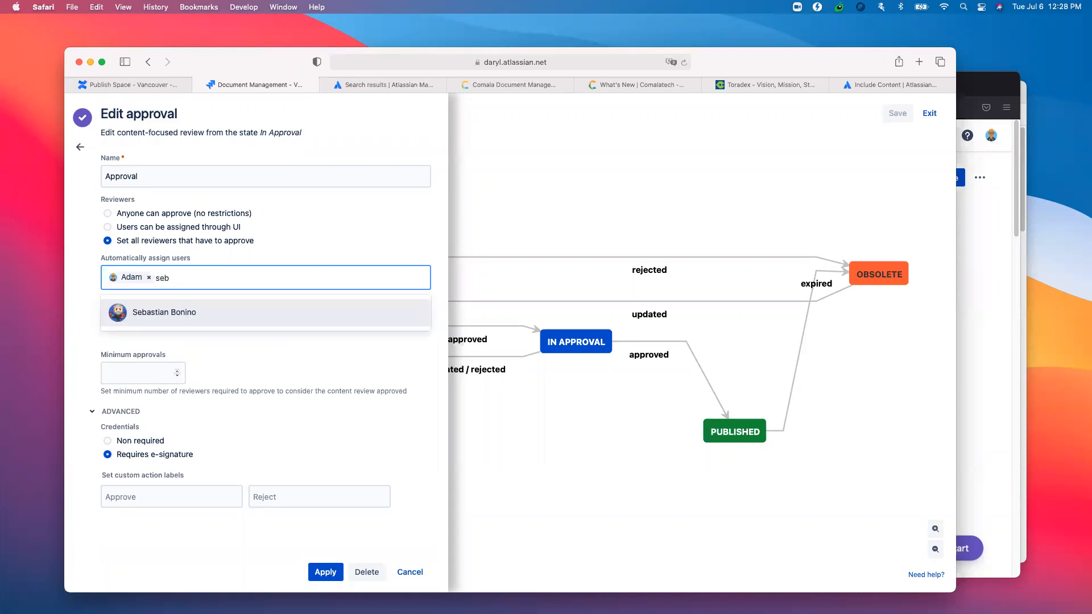
click(214, 322)
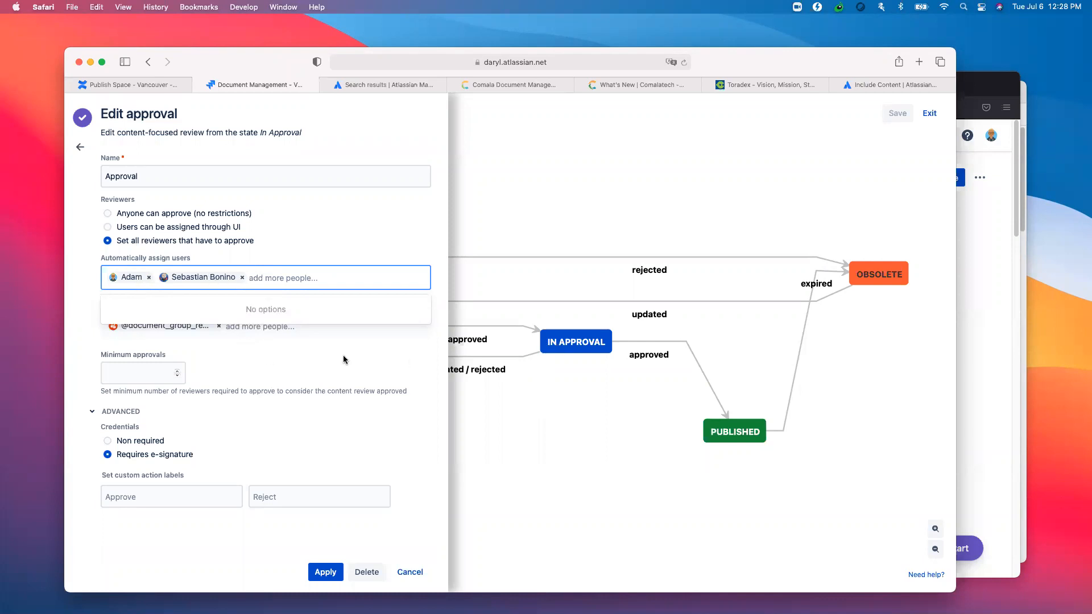
click(302, 362)
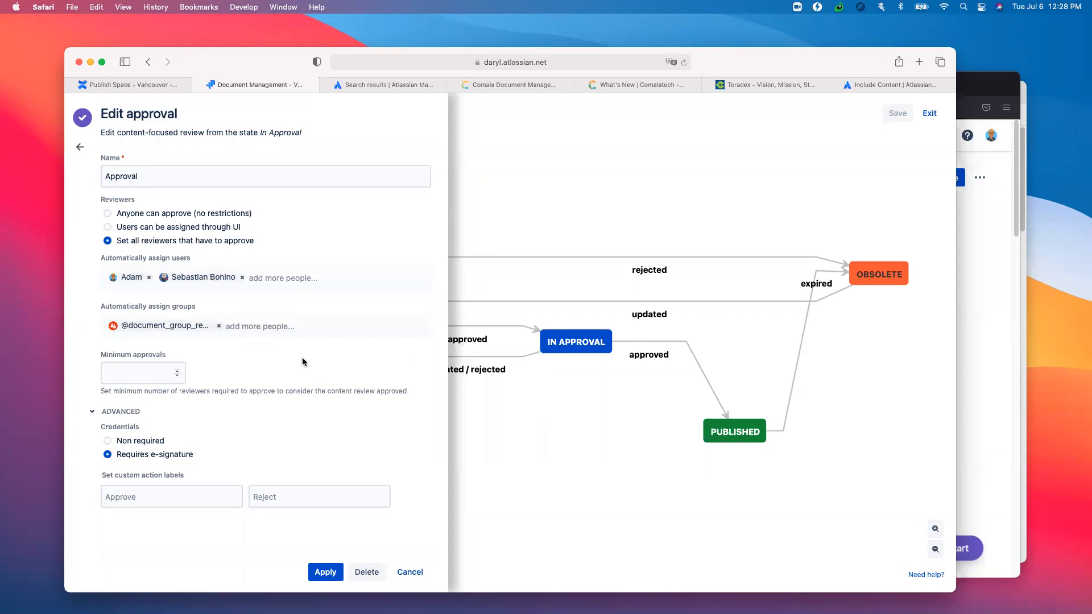
click(149, 277)
click(194, 278)
click(226, 354)
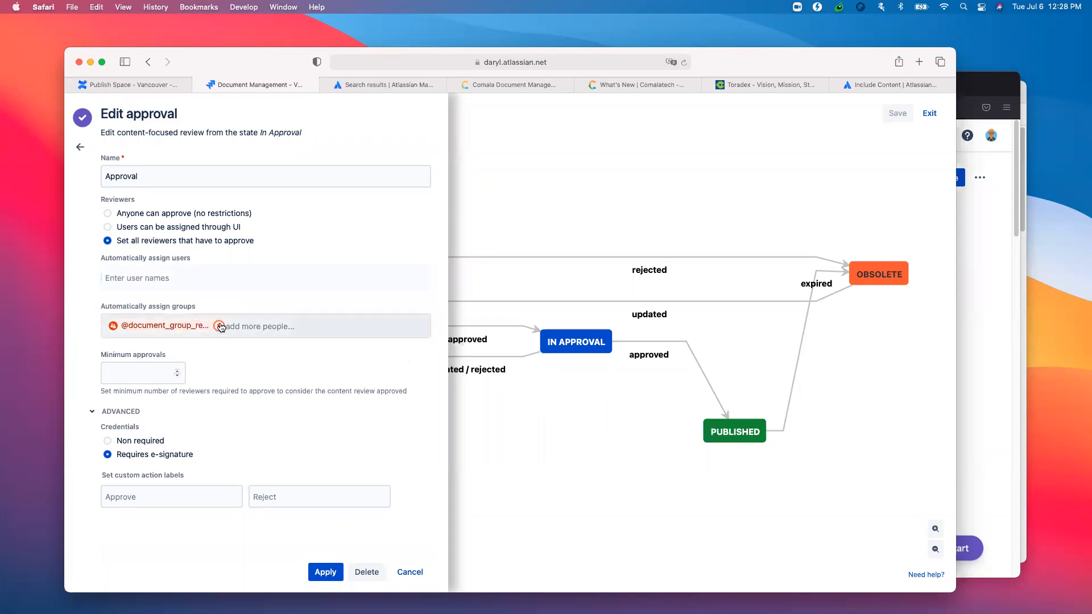
- Replace the default group with Experts Group and set minimum approvals to 1
click(219, 326)
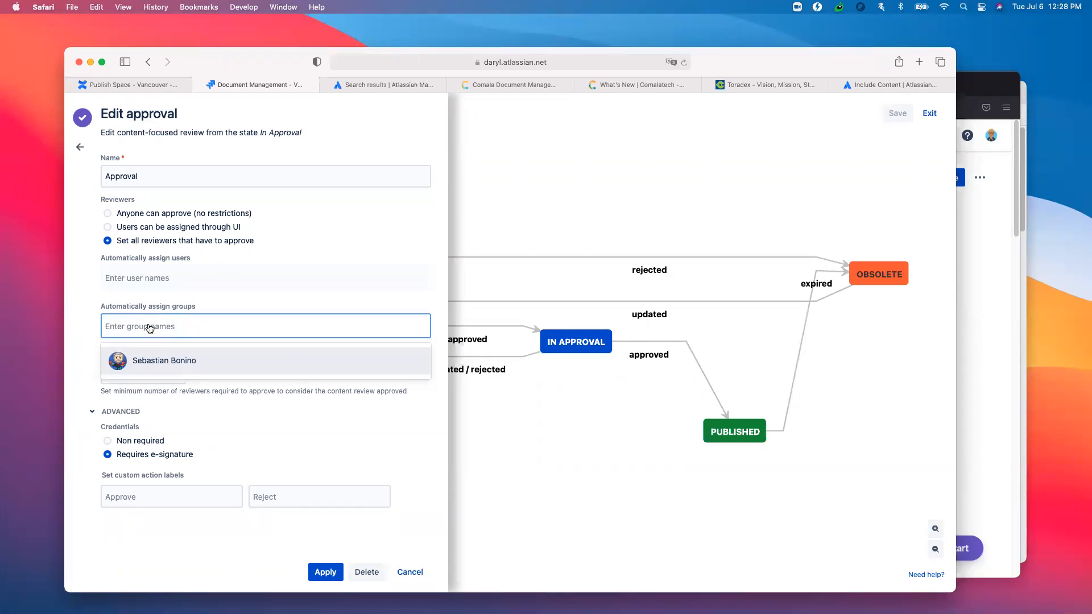
text(ex)
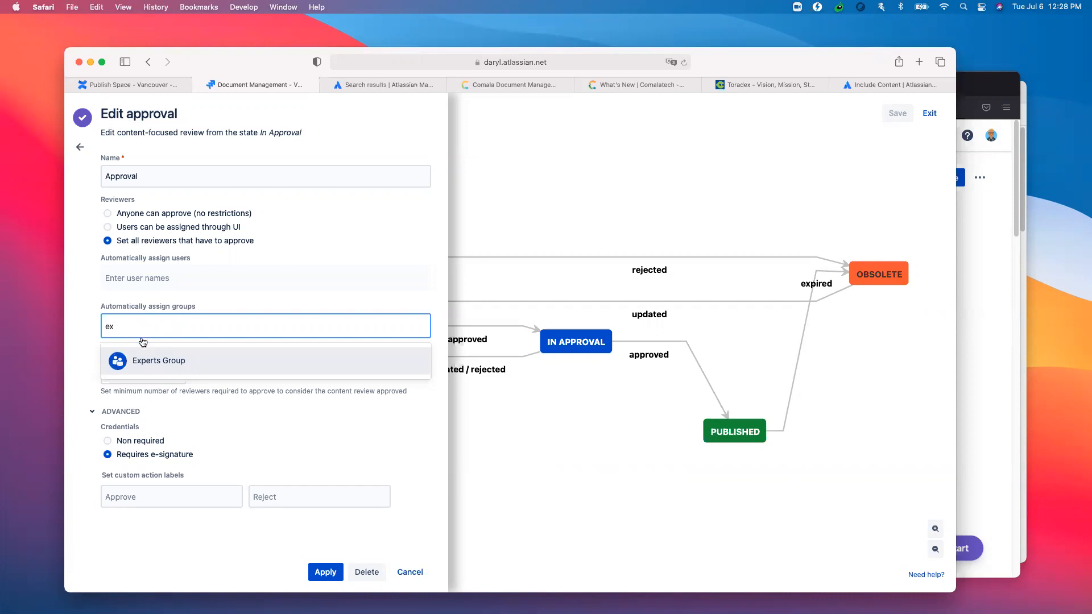
click(175, 360)
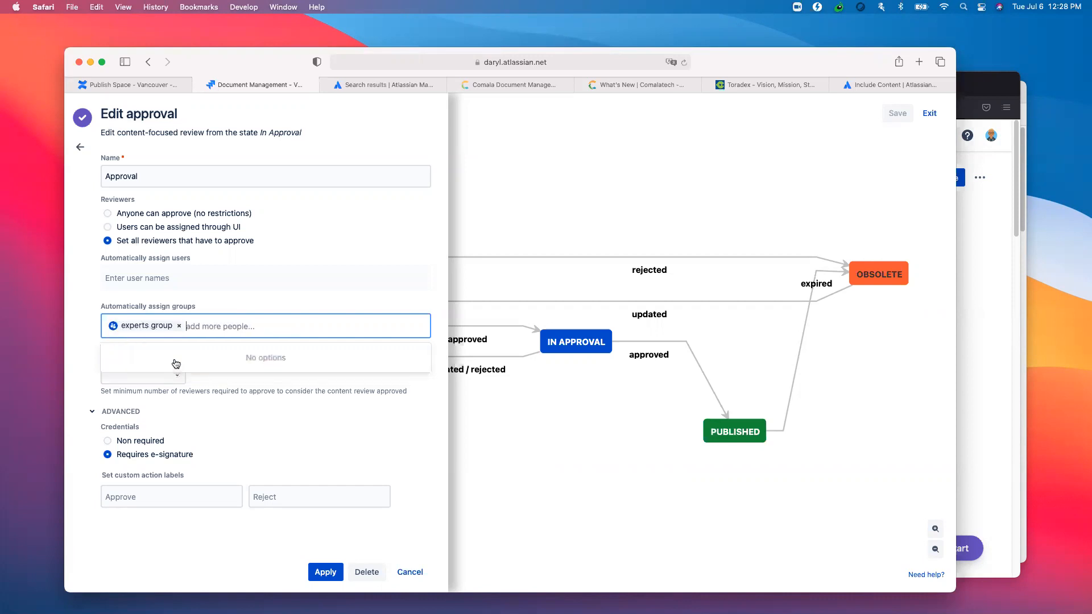
click(353, 418)
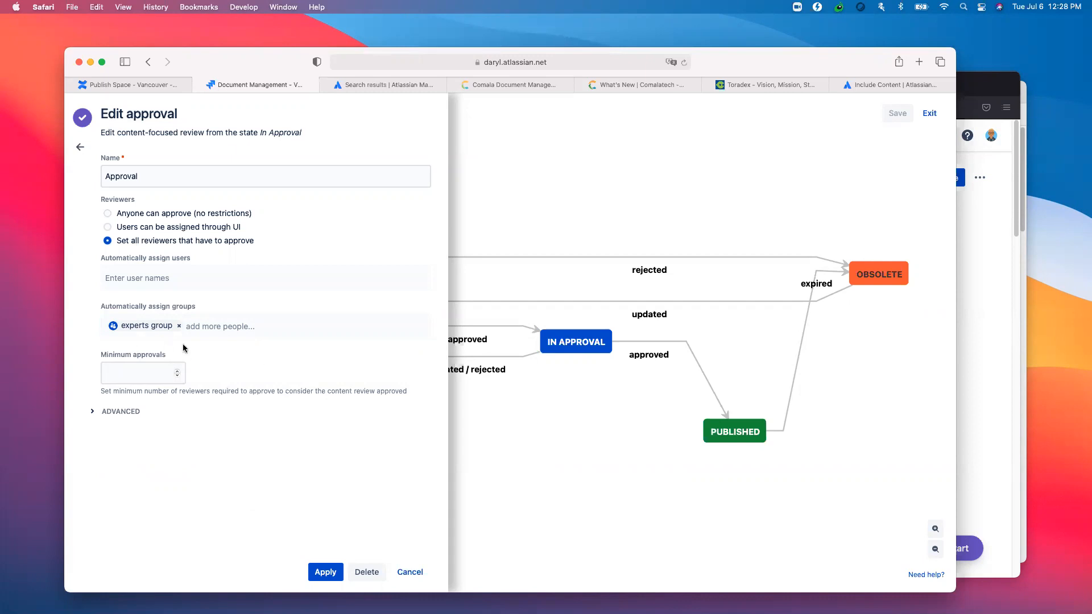
click(178, 372)
- Bring minimum approvals back to 1 and expand the Advanced credential and action label settings
click(177, 371)
key(BackSpace)
text(2)
key(BackSpace)
text(1)
key(BackSpace)
click(235, 359)
click(177, 375)
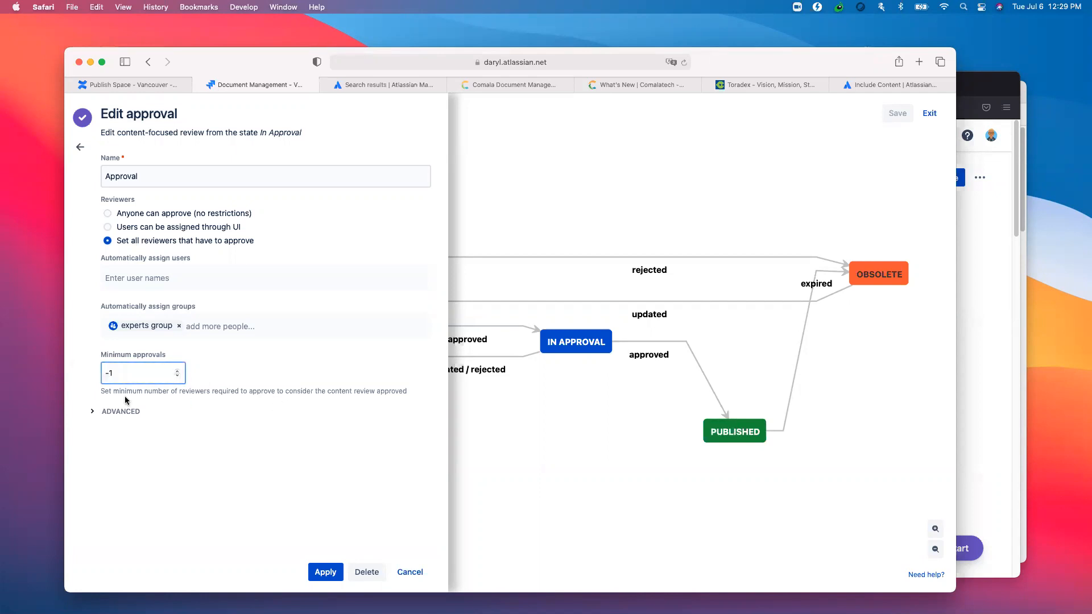
click(177, 370)
click(177, 370)
click(98, 417)
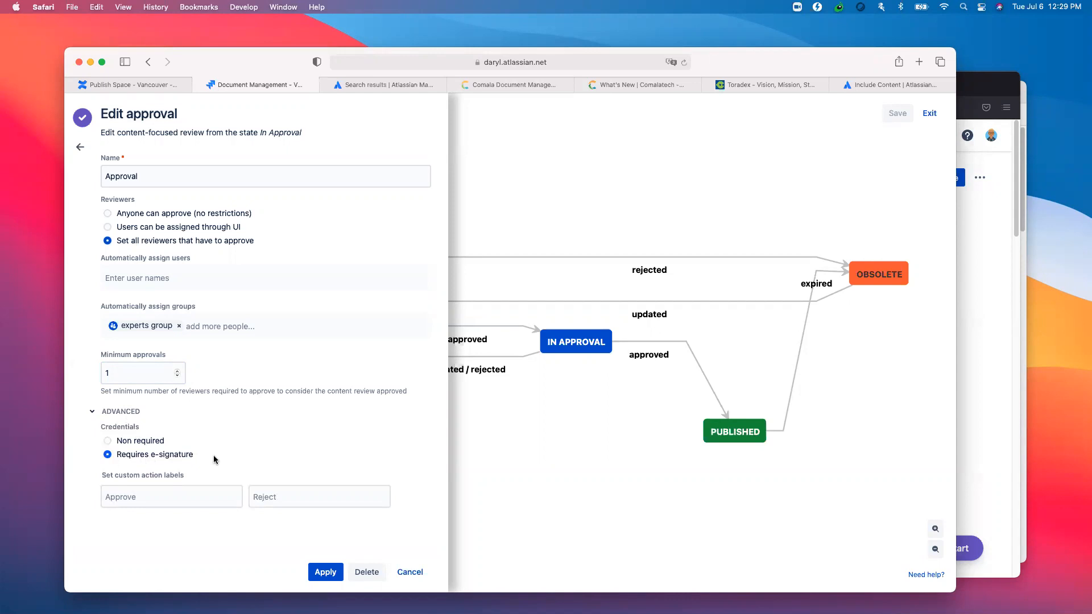
click(149, 498)
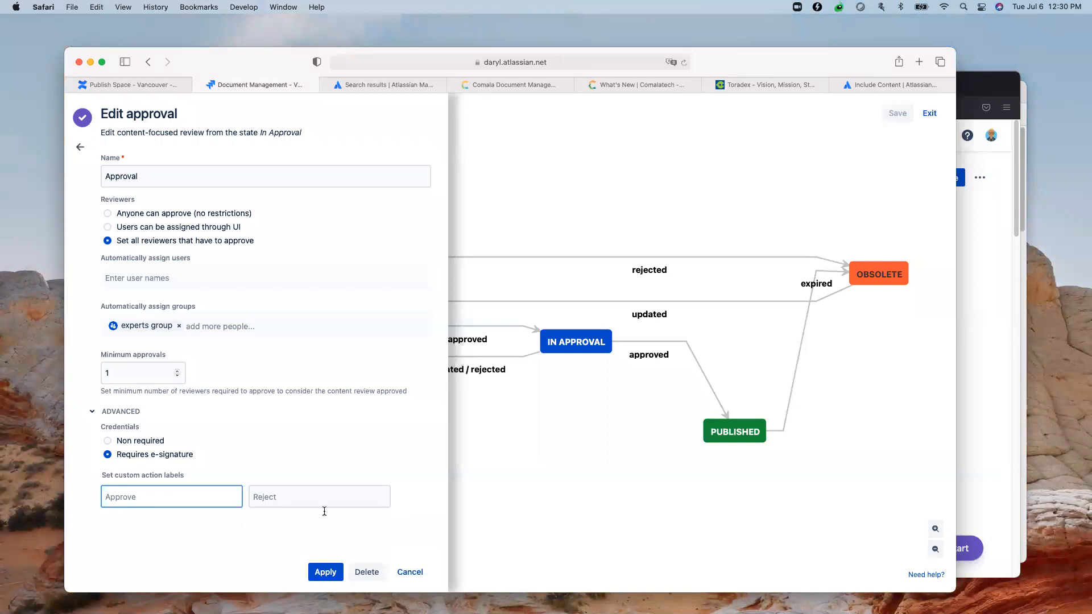
- Label the approve and reject actions 'Send To Published' and 'Send To Obsolete', then apply
text(Send To Published)
key(Tab)
text(Send To )
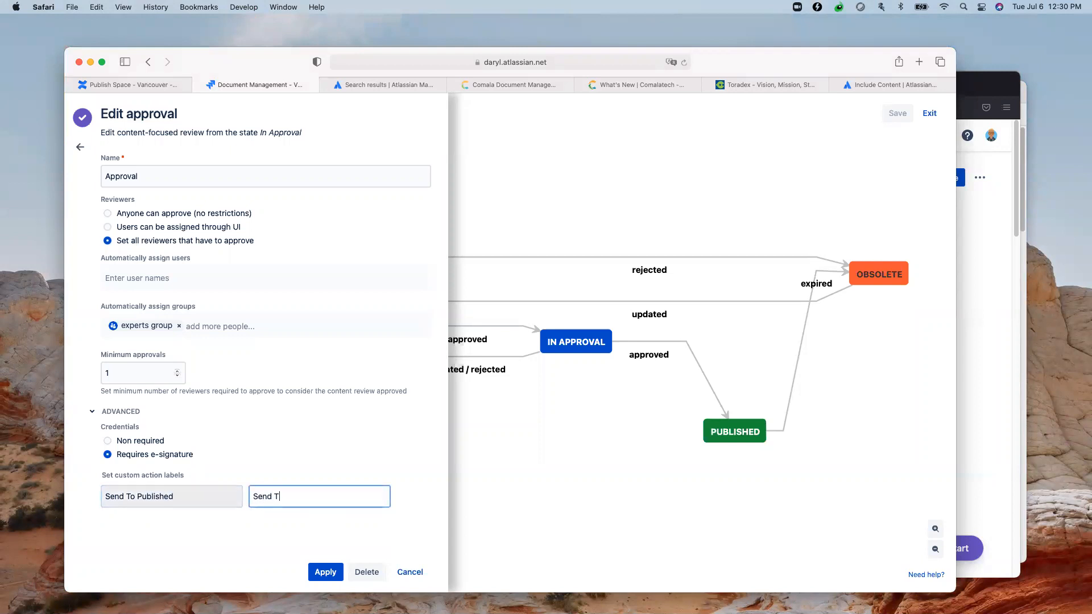
text(Draft)
key(BackSpace)
key(BackSpace)
key(BackSpace)
key(BackSpace)
text(Obsolete)
click(325, 572)
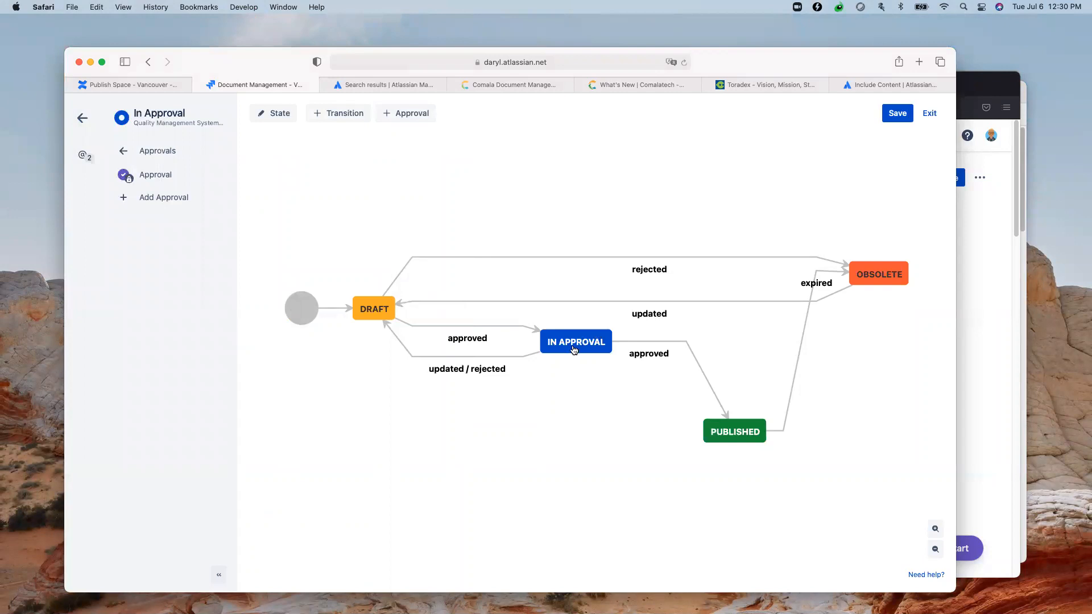
- Select the In Approval node and show its transitions
click(586, 348)
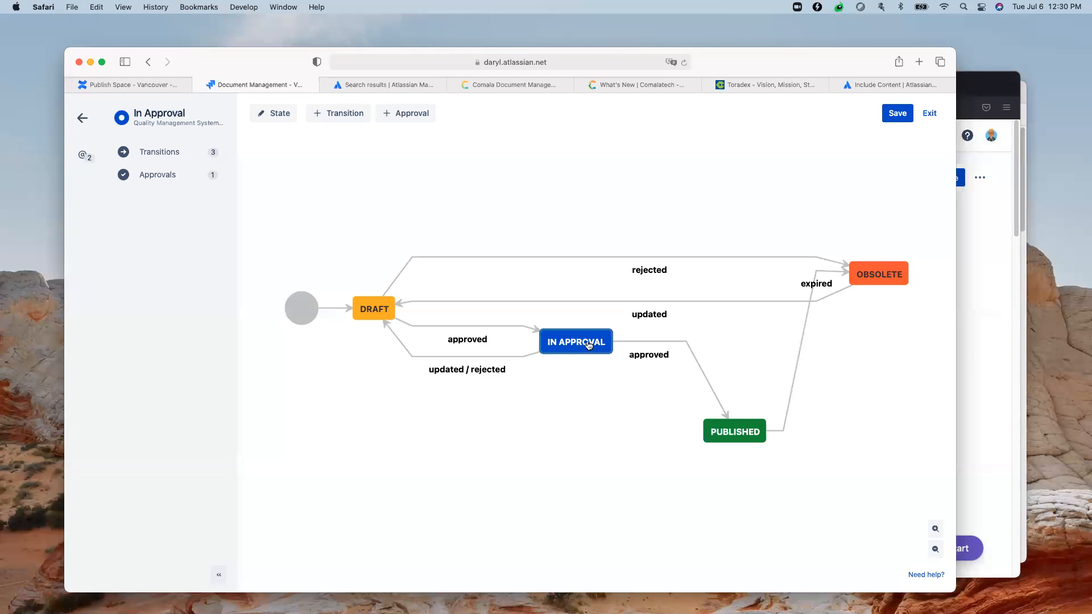
click(163, 151)
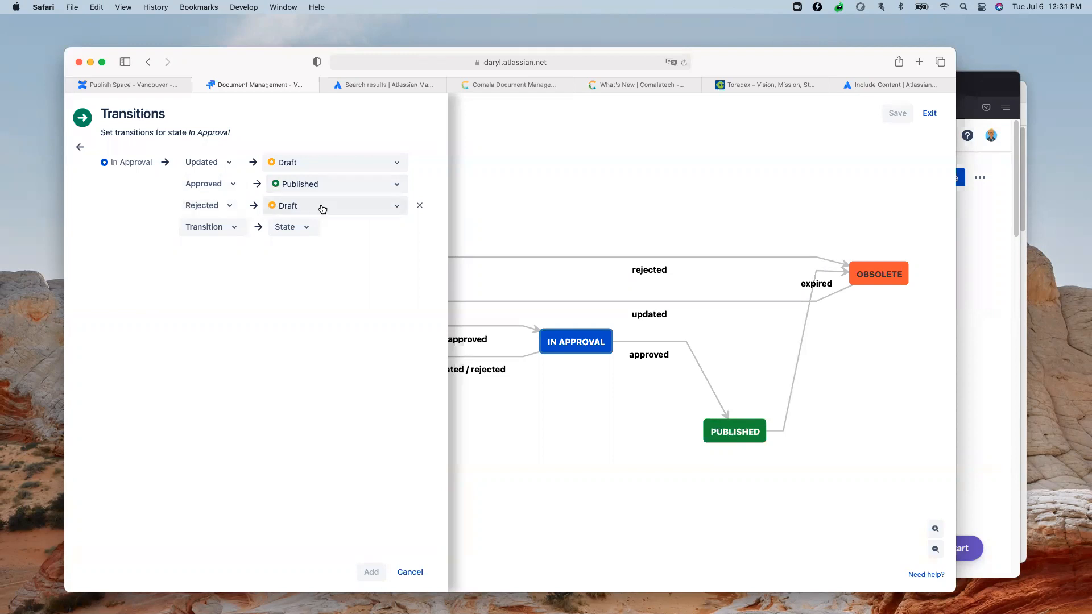
- Point In Approval's Rejected transition to Obsolete and add it
click(391, 209)
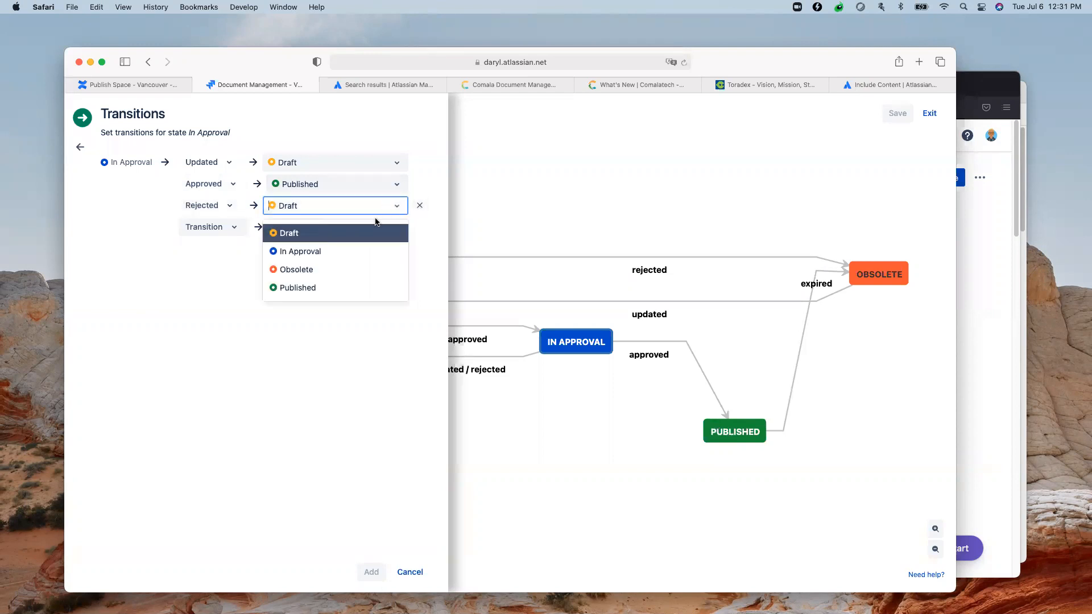
click(312, 270)
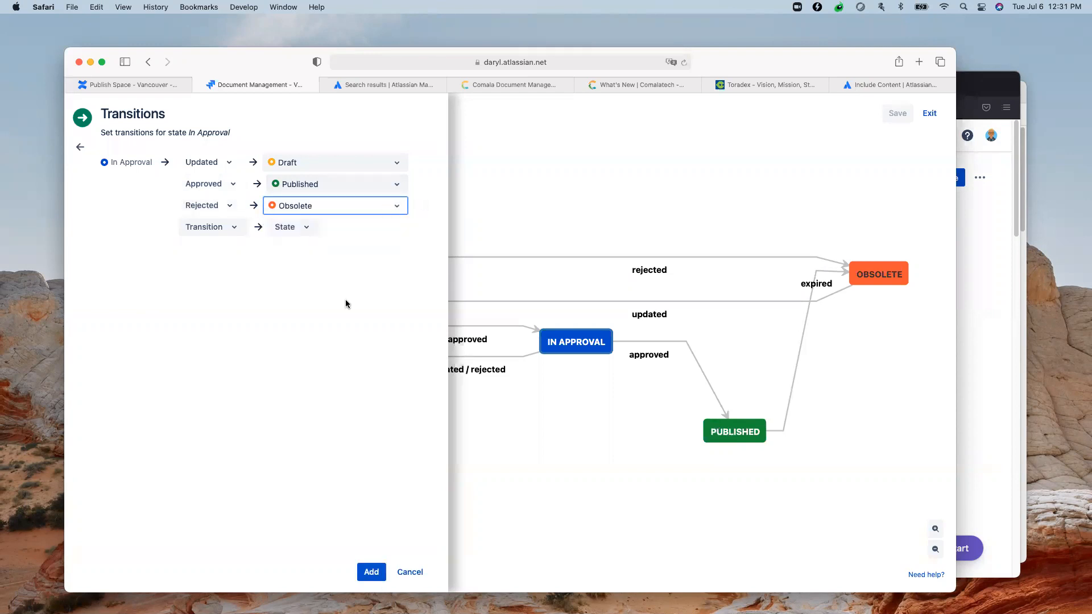
click(370, 574)
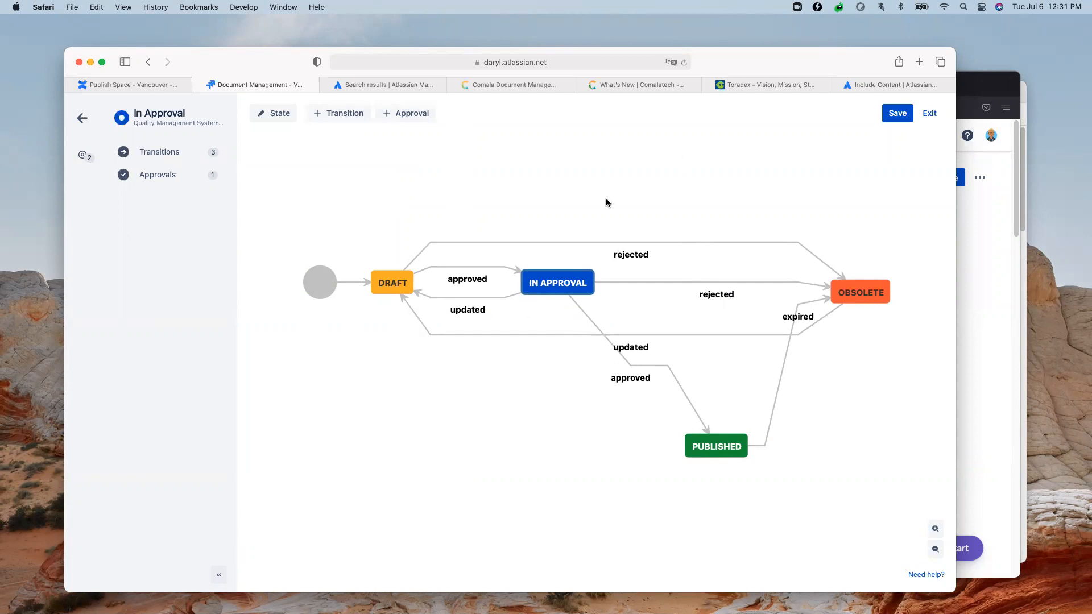
- Attempt to save the workflow, then open its name for editing from the overview
click(897, 114)
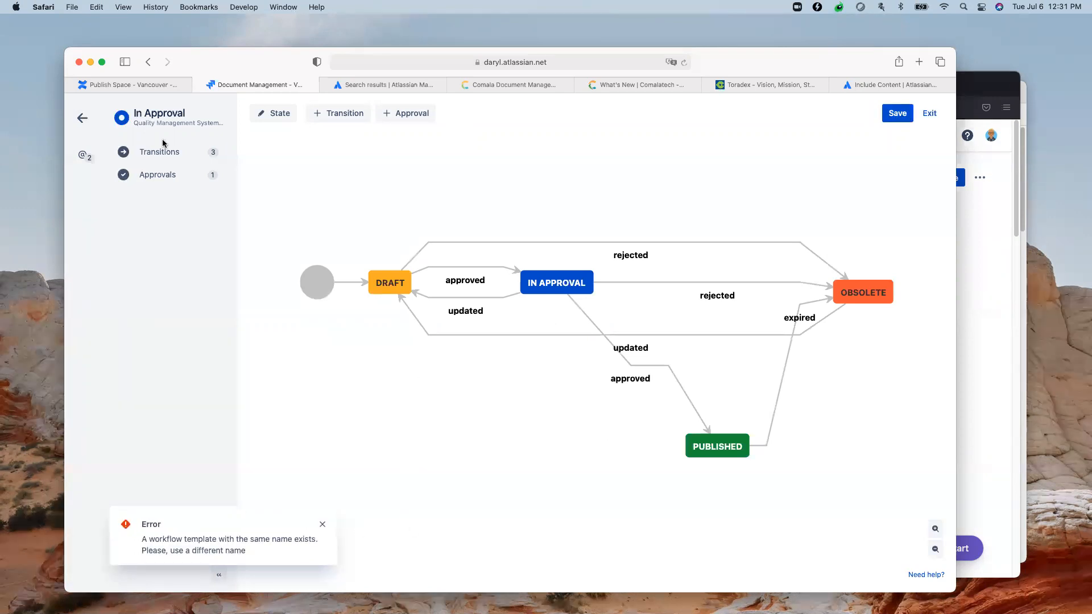
click(82, 118)
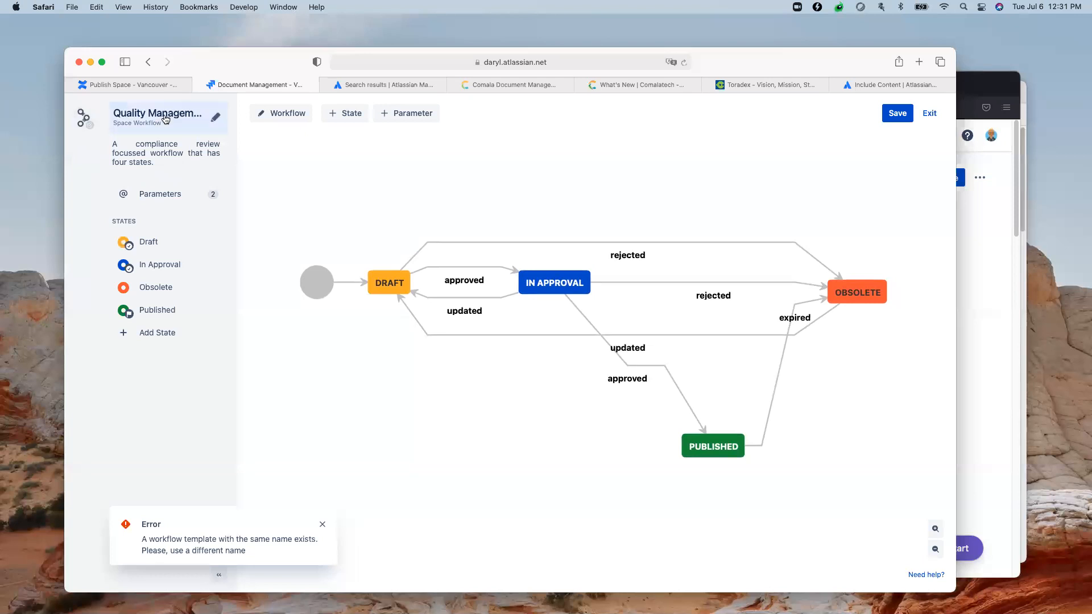
click(215, 117)
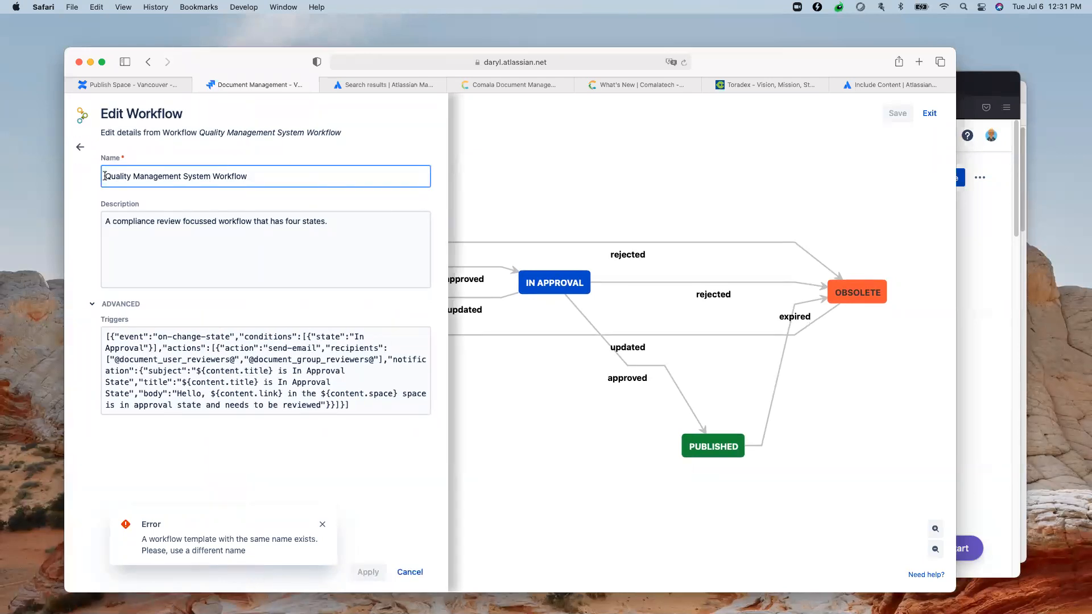
click(105, 176)
text(DK)
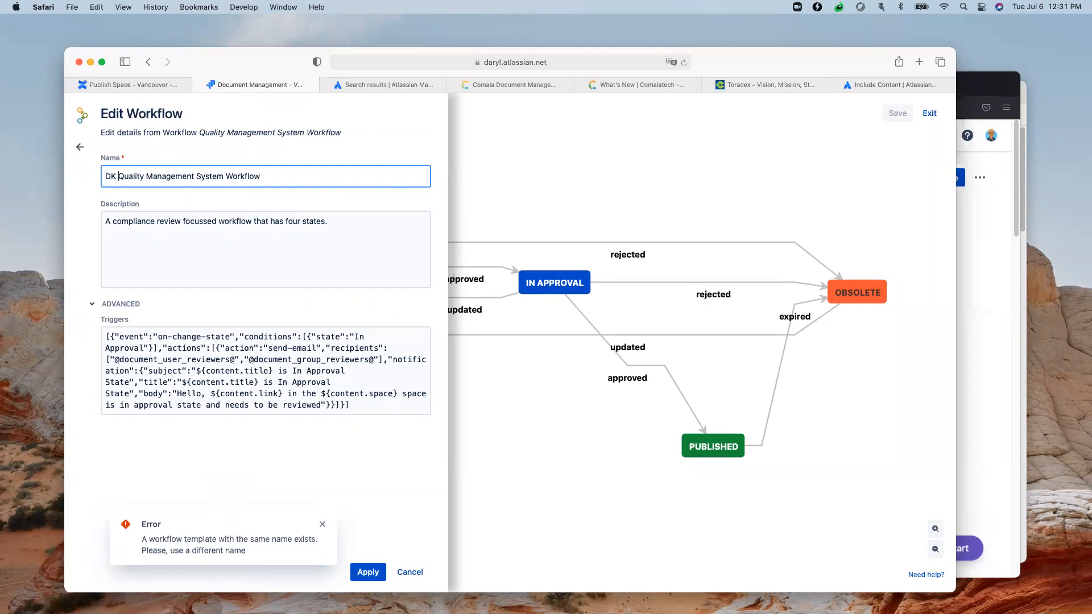
key(BackSpace)
key(BackSpace)
key(BackSpace)
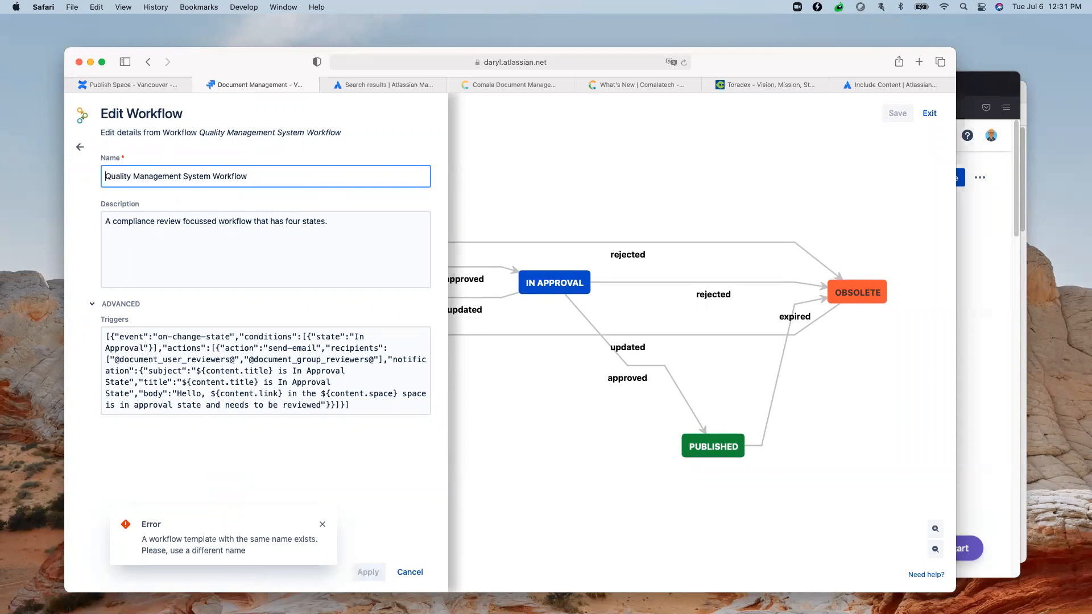
text(SOP)
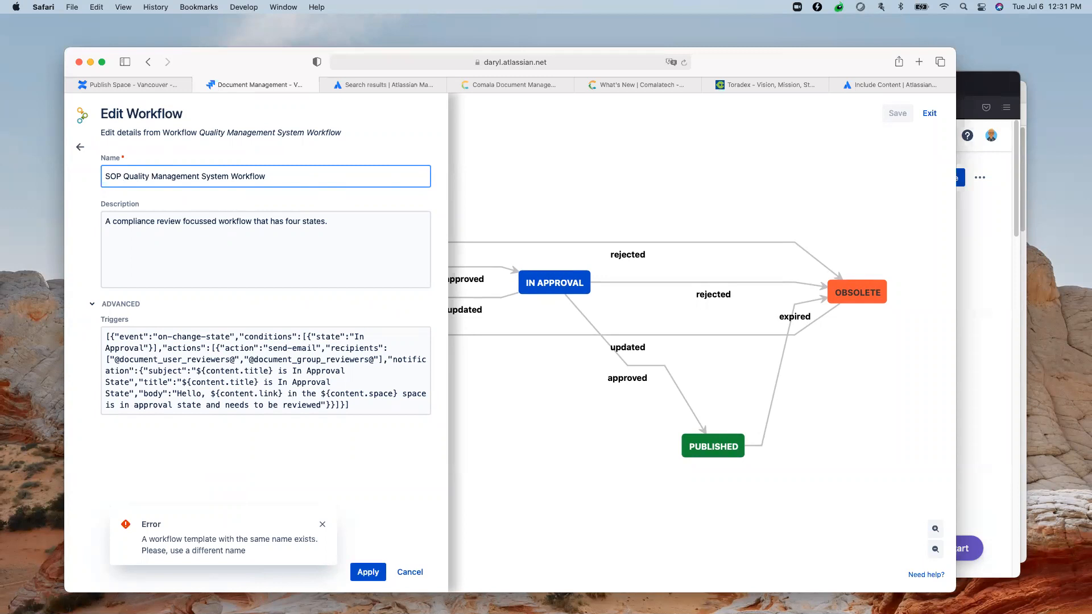
key(BackSpace)
key(BackSpace)
key(BackSpace)
key(BackSpace)
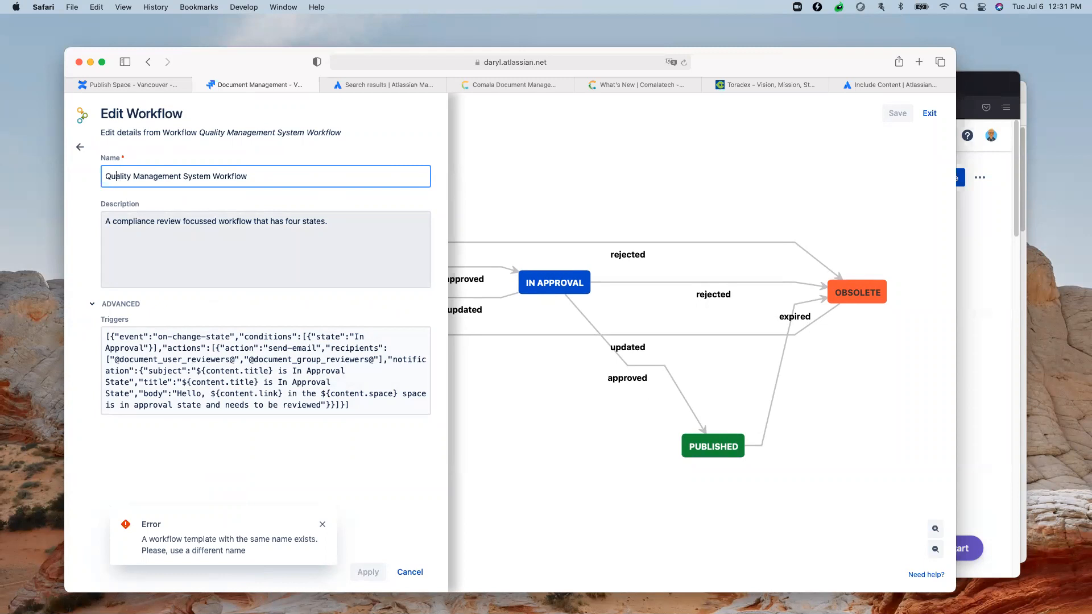
- Prefix the workflow name with 'Version 1', apply it, and save the workflow
click(105, 176)
text(Version 1)
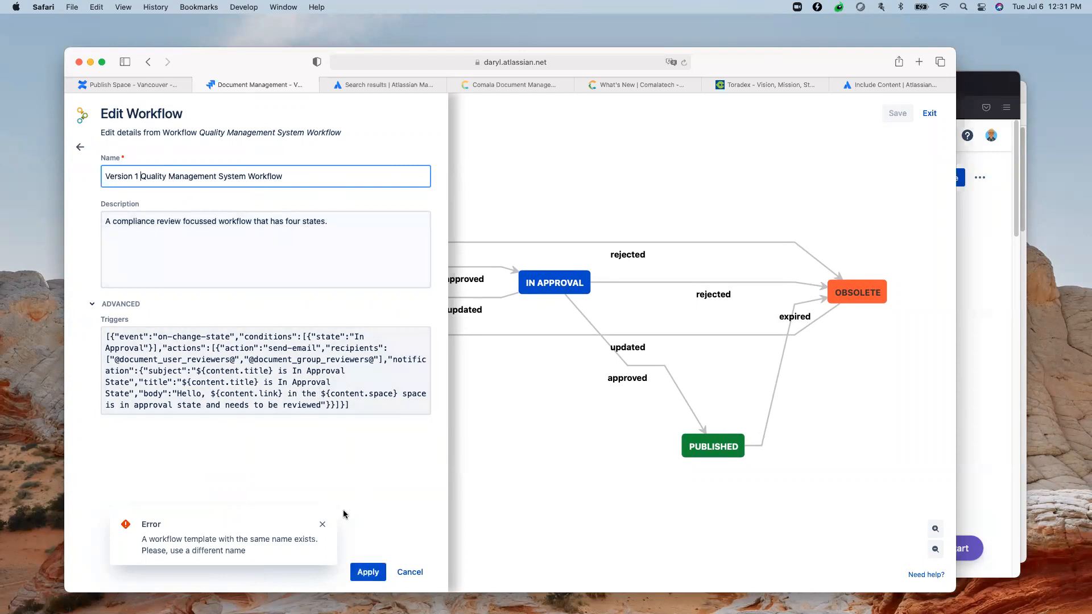
click(321, 525)
click(367, 571)
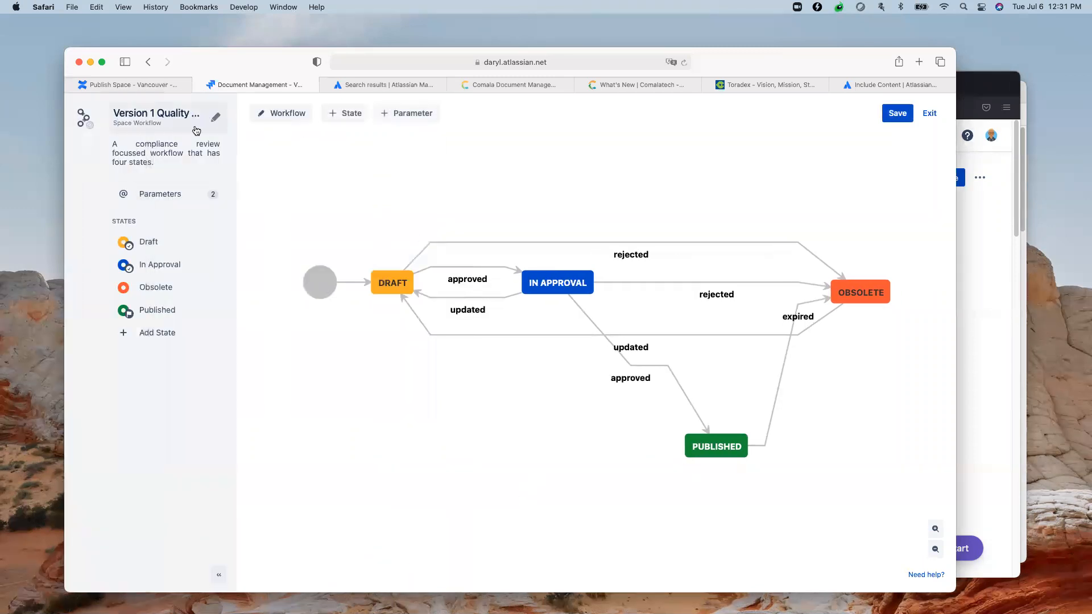
click(894, 116)
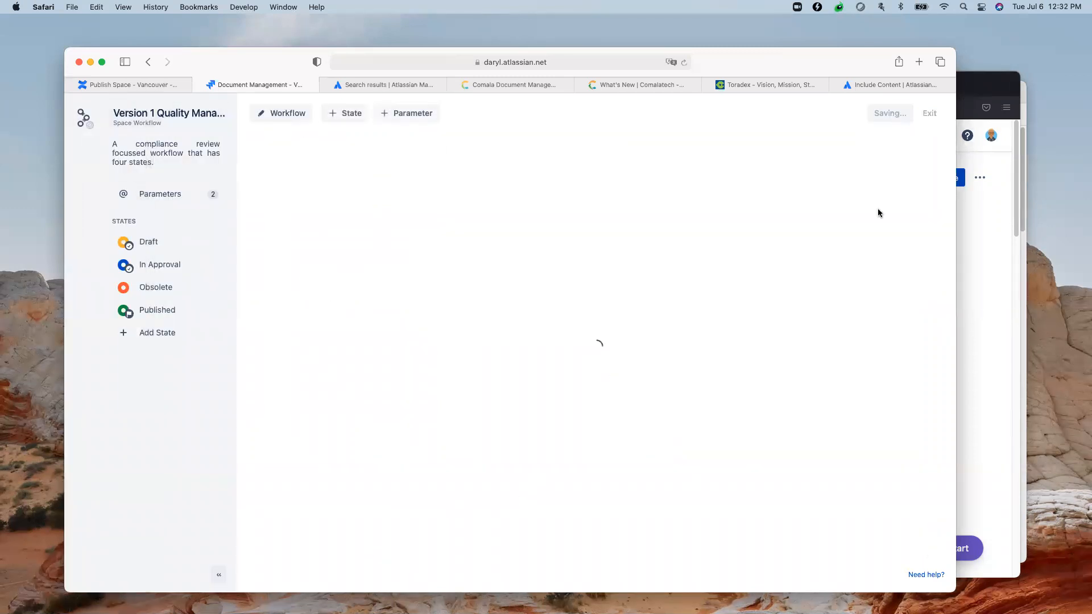
- Leave the builder and enable Version 1 Quality Management System Workflow for Vancouver Space
click(927, 114)
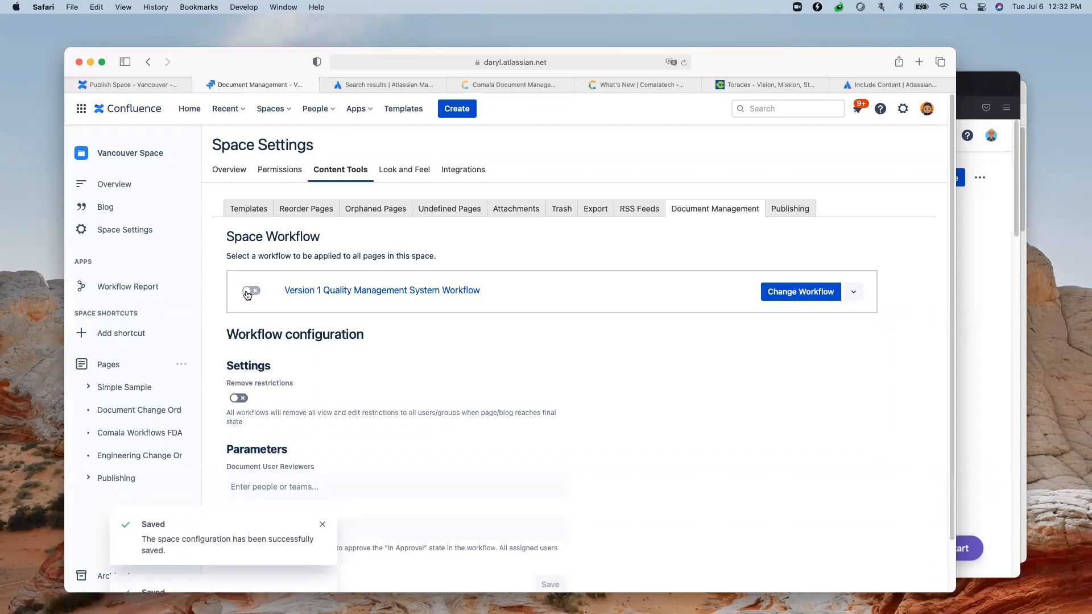
click(247, 293)
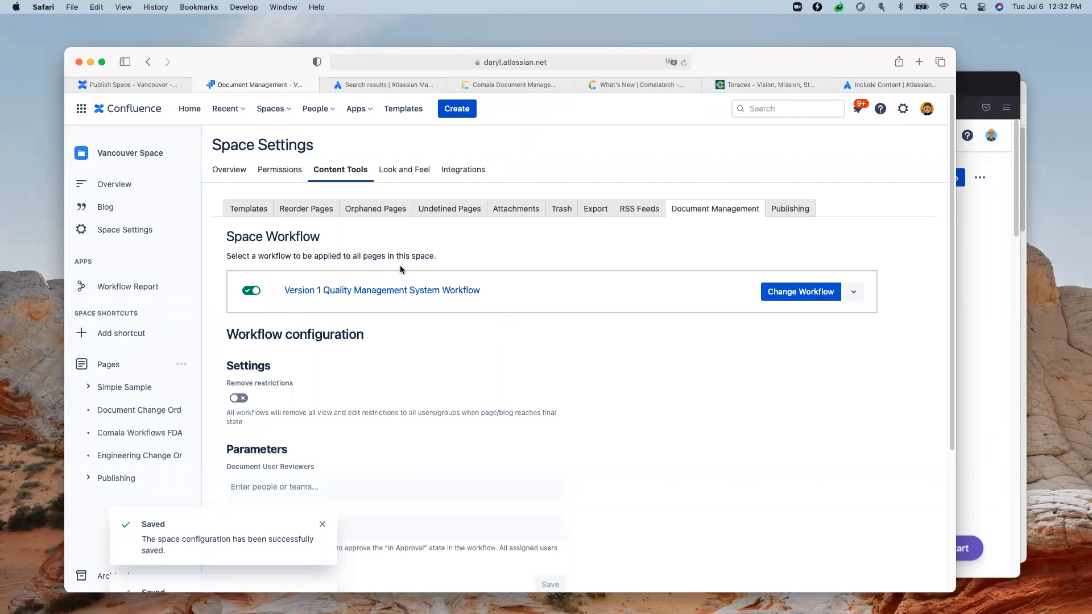
- Turn the Version 1 workflow off for Vancouver Space and go to the Simple Sample page
click(251, 292)
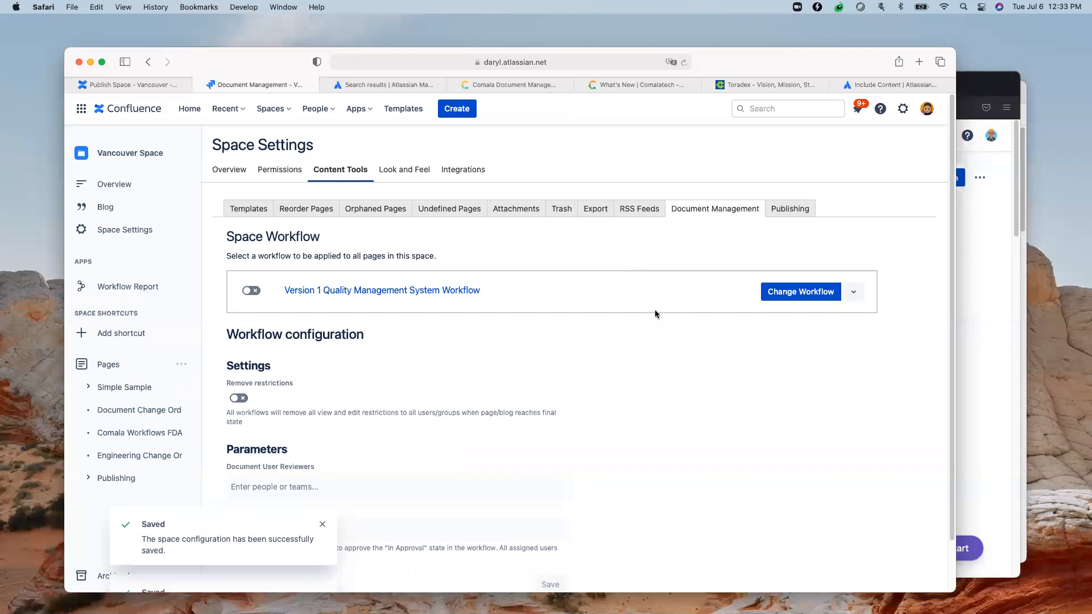
click(103, 387)
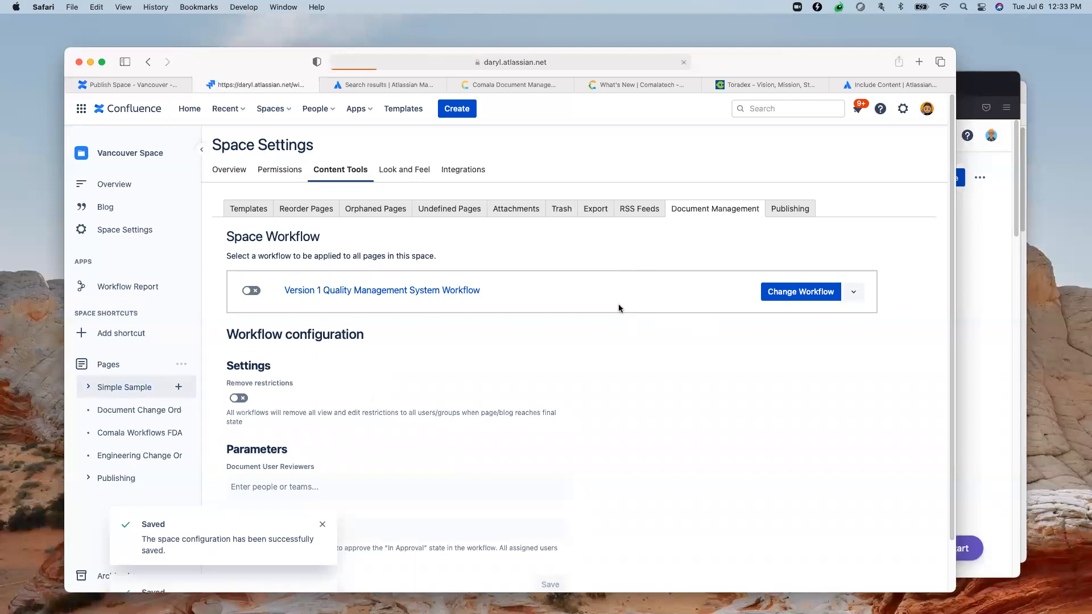
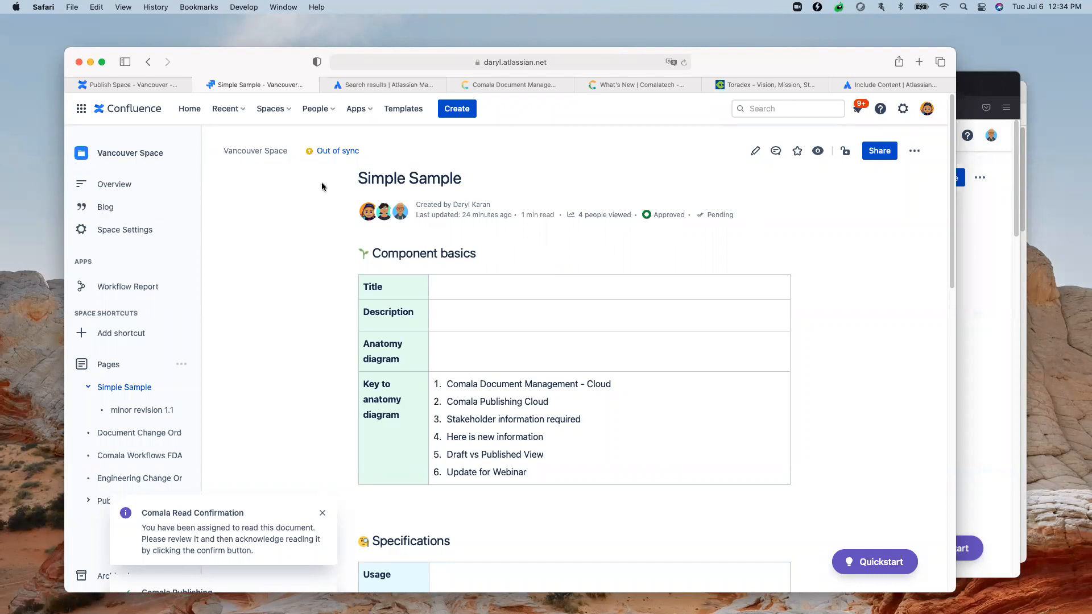
- Publish Simple Sample to Vancouver Published, refresh, and check that its status now reads Synced
click(329, 153)
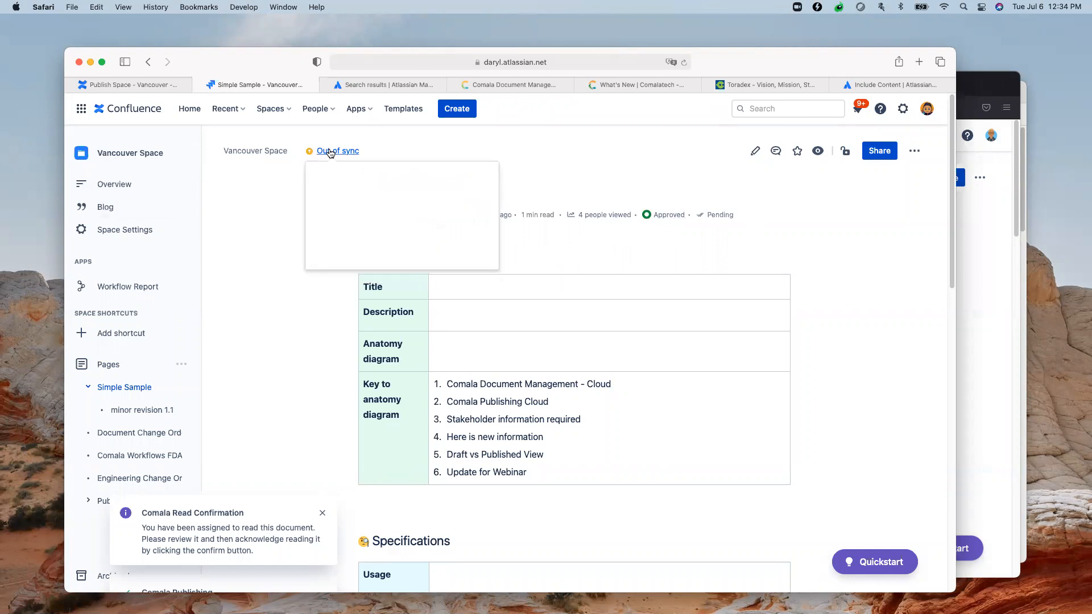
click(358, 225)
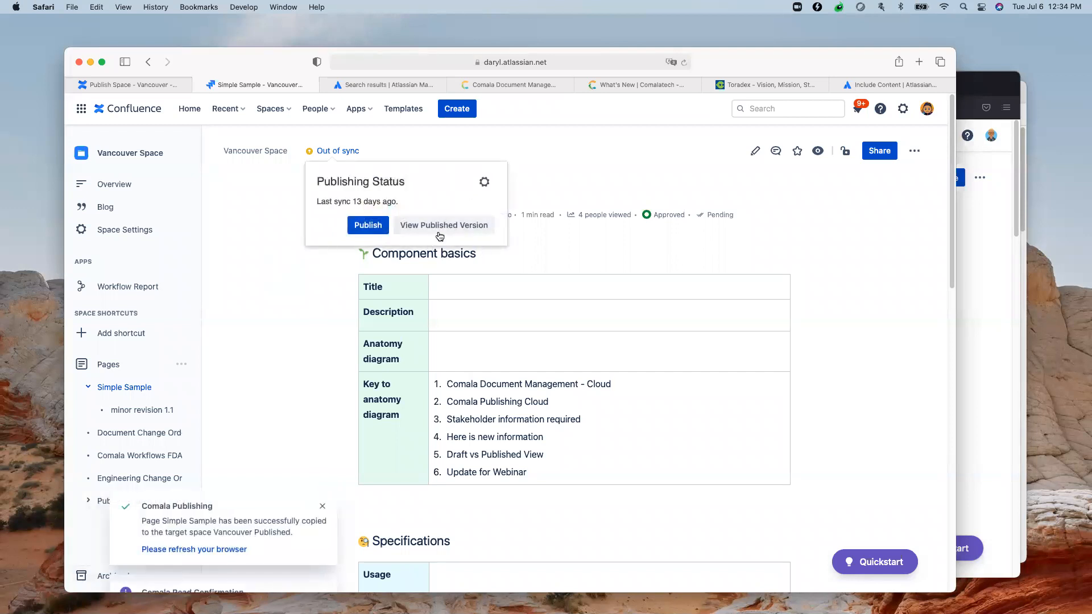
click(210, 549)
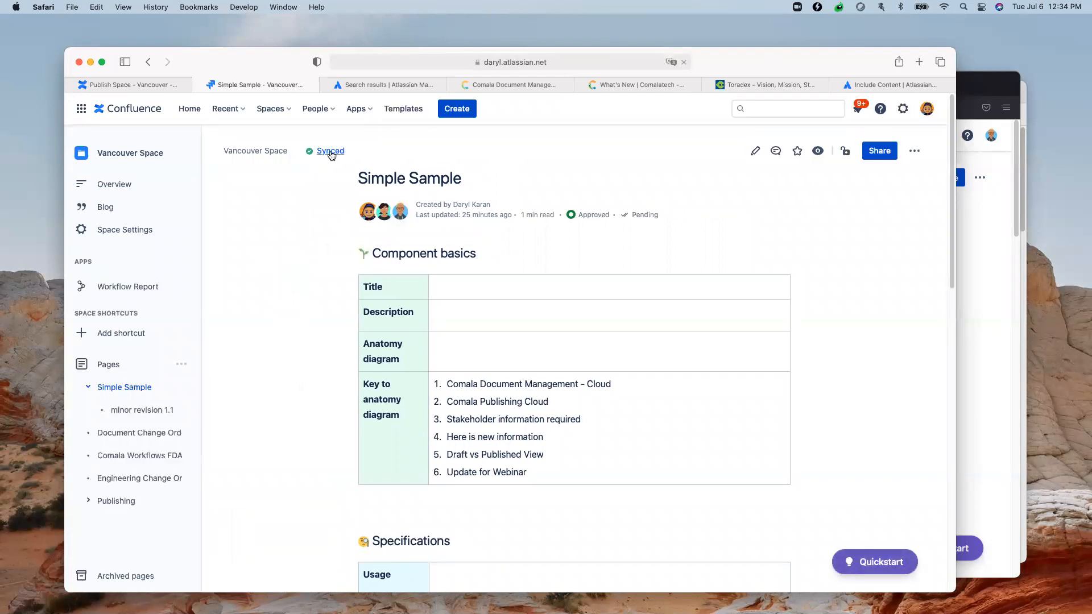
click(331, 151)
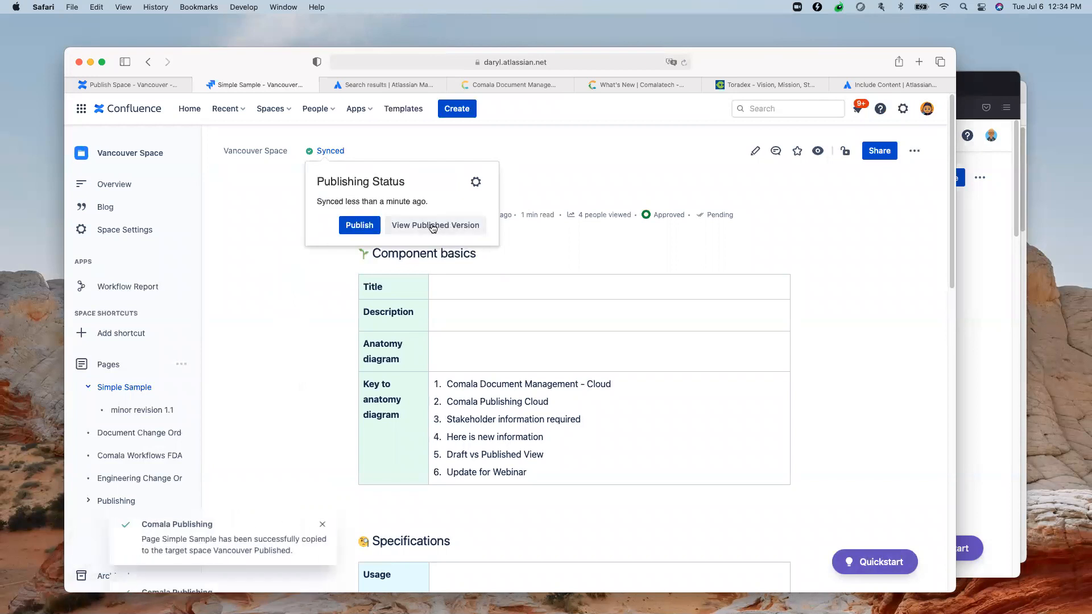
- View the Vancouver Published copy of Simple Sample and dismiss the Read Confirmation notice
click(427, 226)
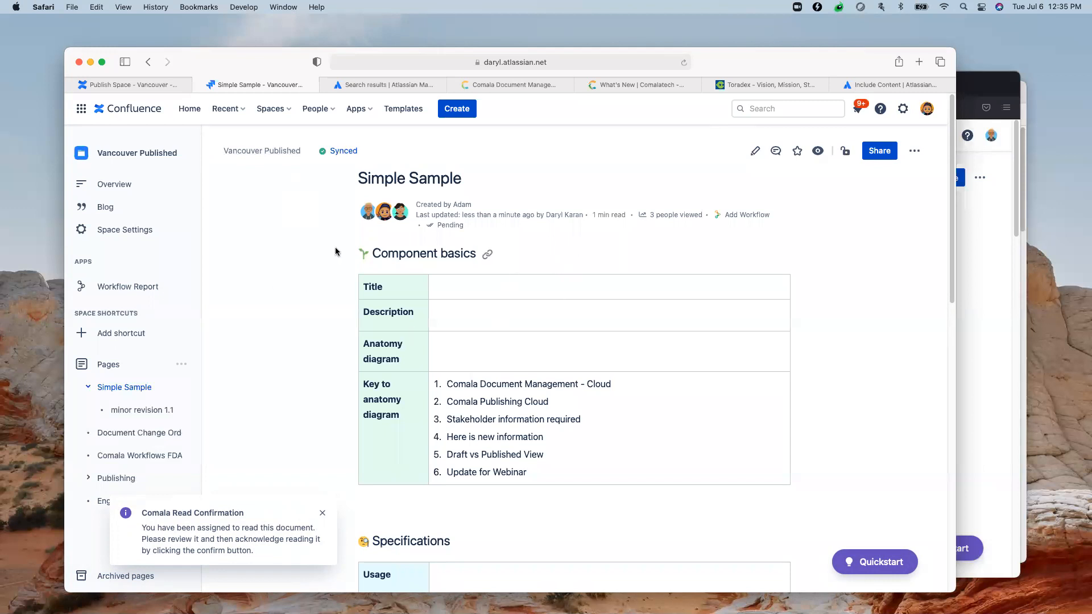
click(323, 513)
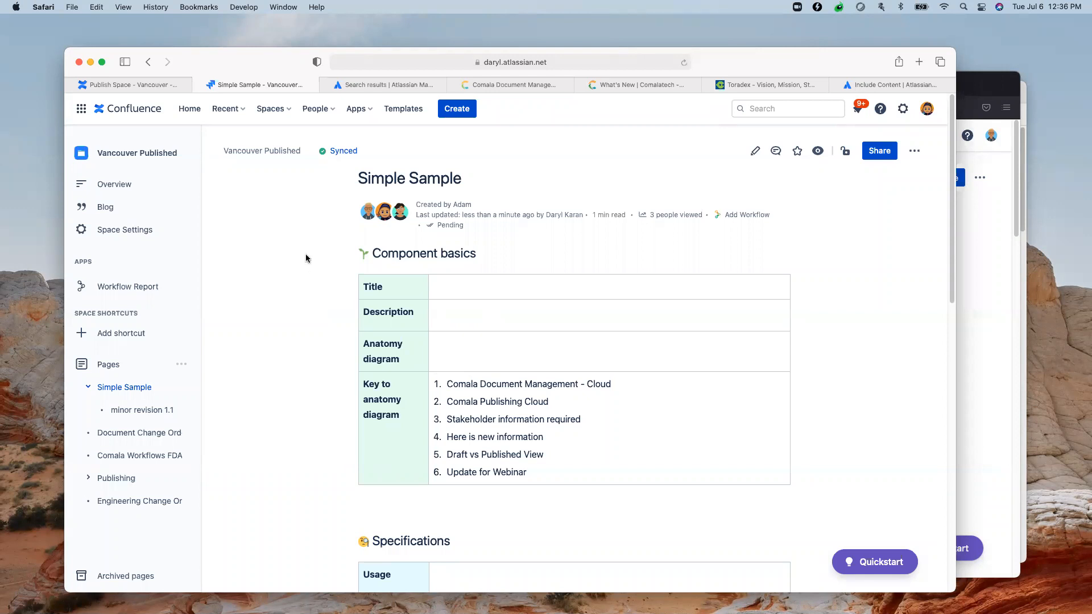
- Open Vancouver Space's Content Tools publishing settings, then expand the Publishing pages in the sidebar
click(288, 110)
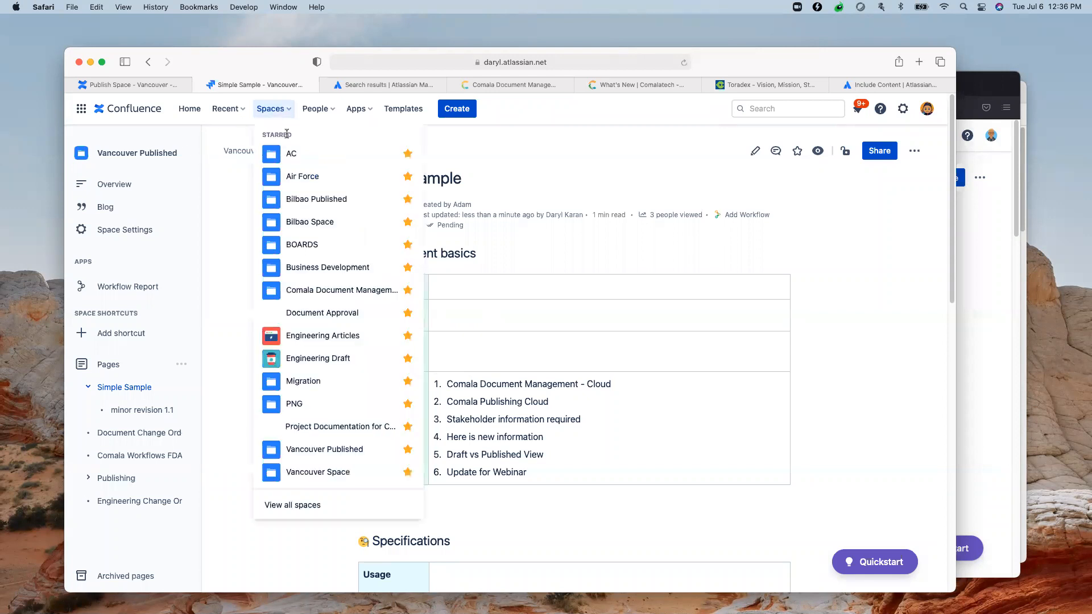
click(337, 472)
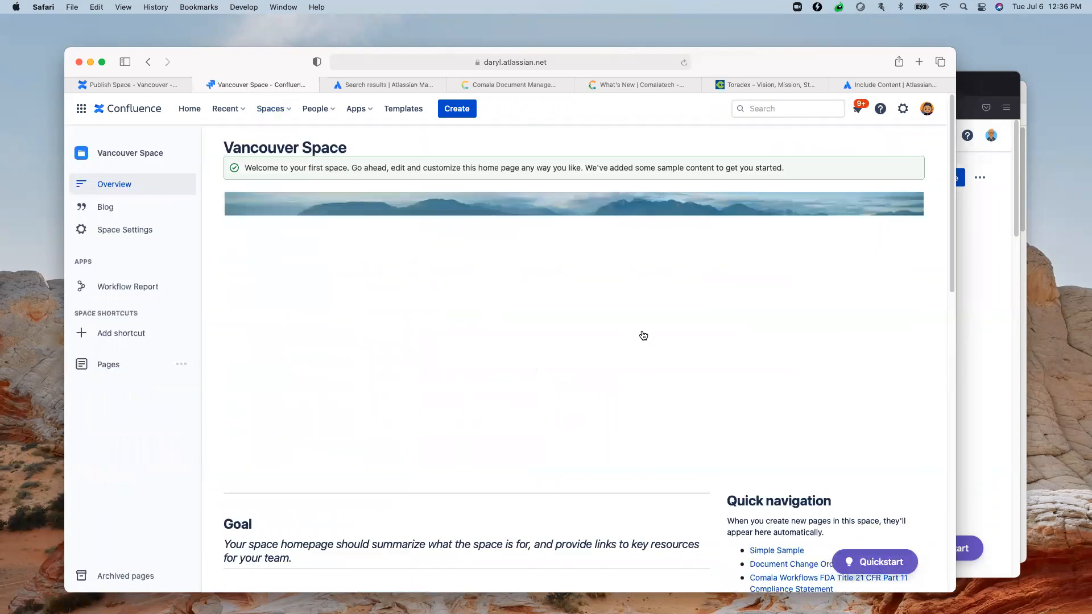
click(106, 230)
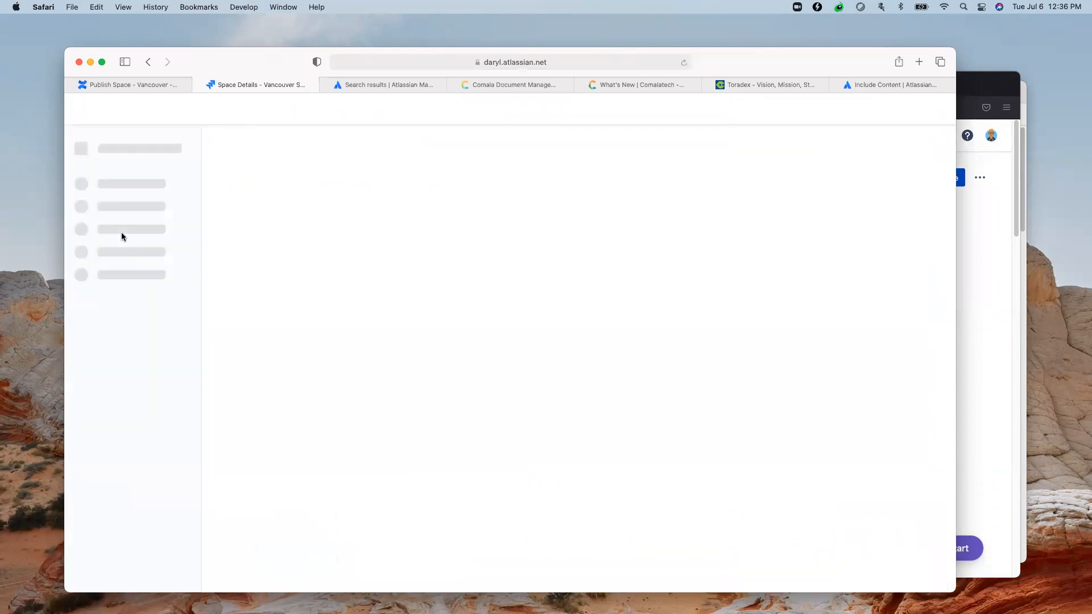
click(330, 171)
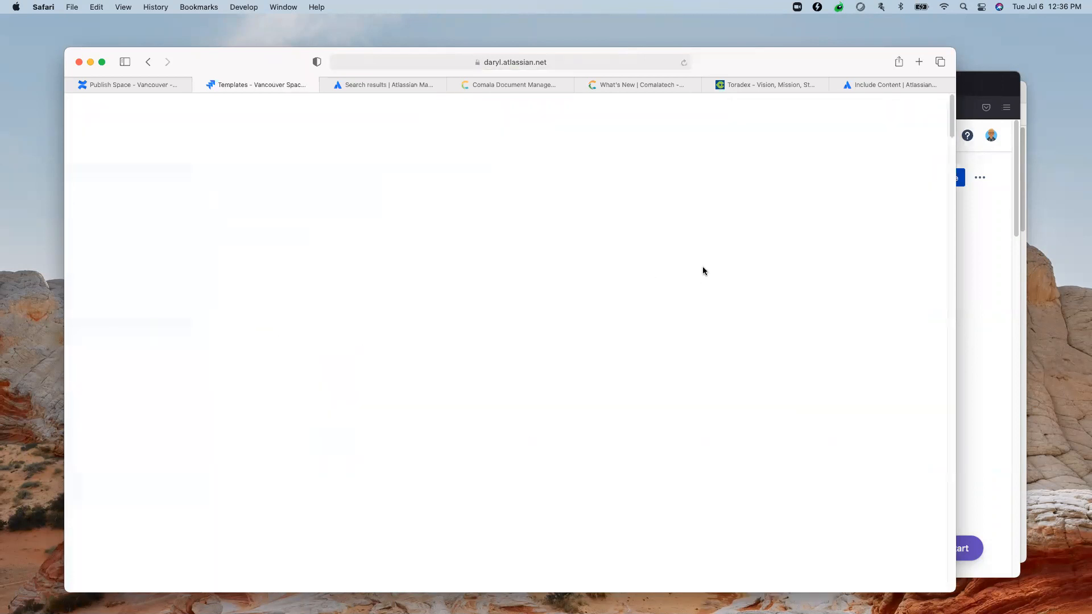
click(782, 209)
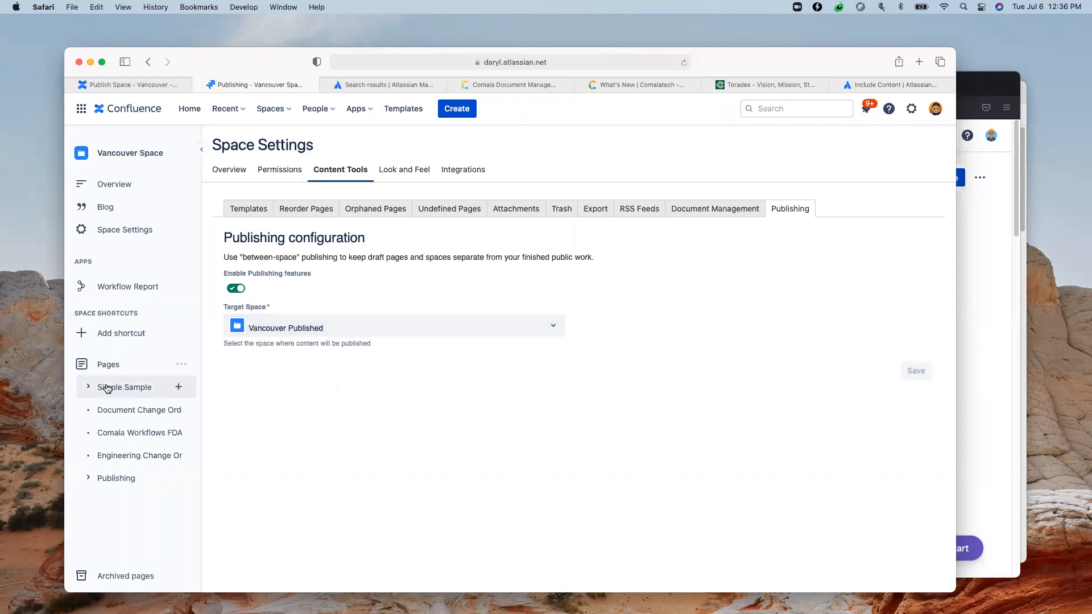
mouse_move(108, 389)
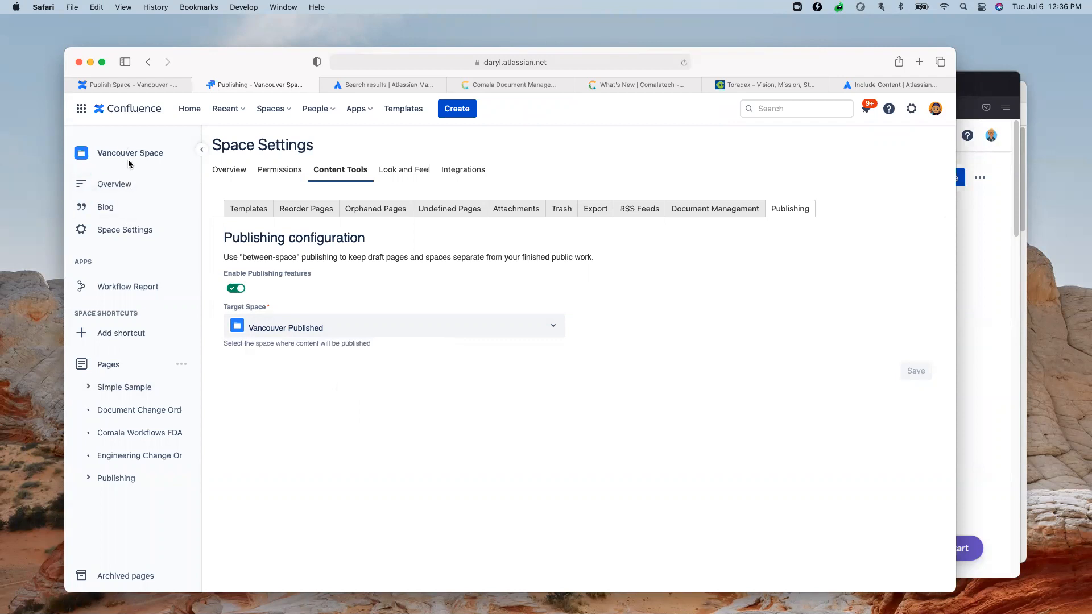
click(90, 477)
- Open Read Confirmation, review its partially confirmed readers, and begin editing the page
click(127, 501)
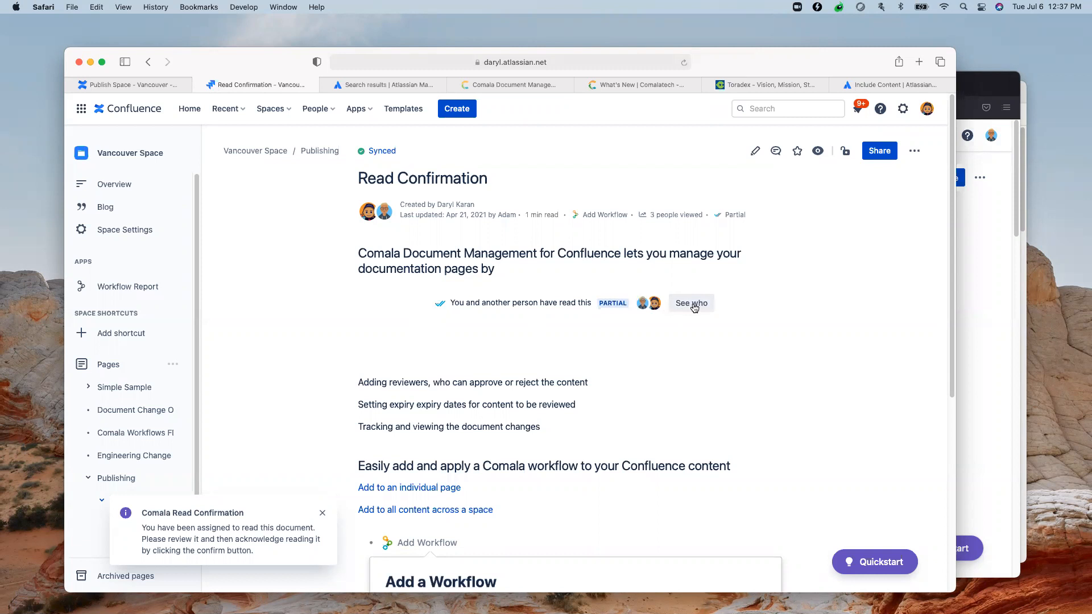
click(724, 219)
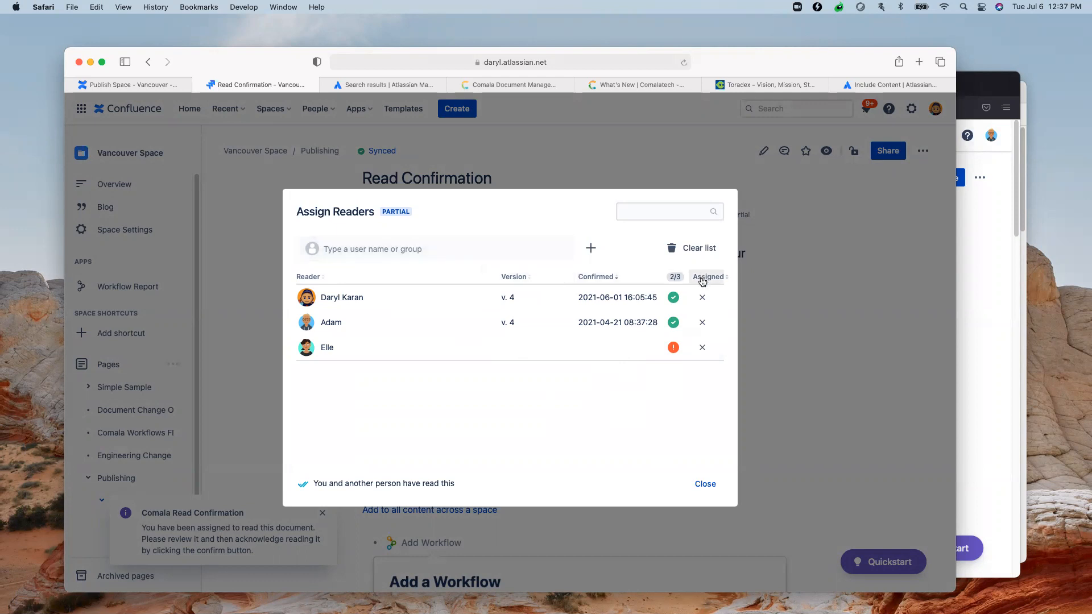
click(706, 487)
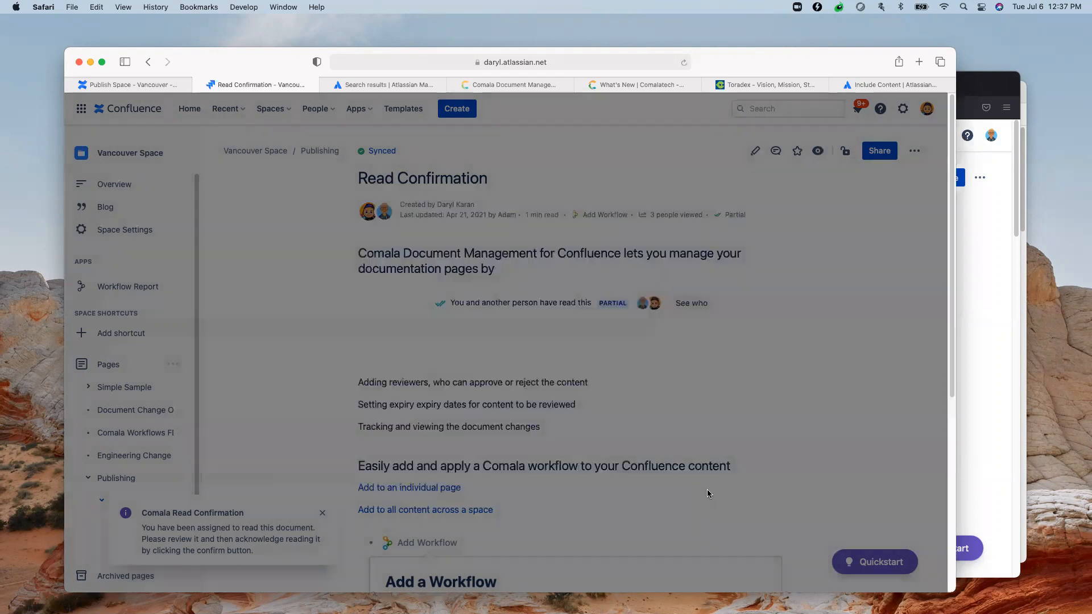
click(750, 153)
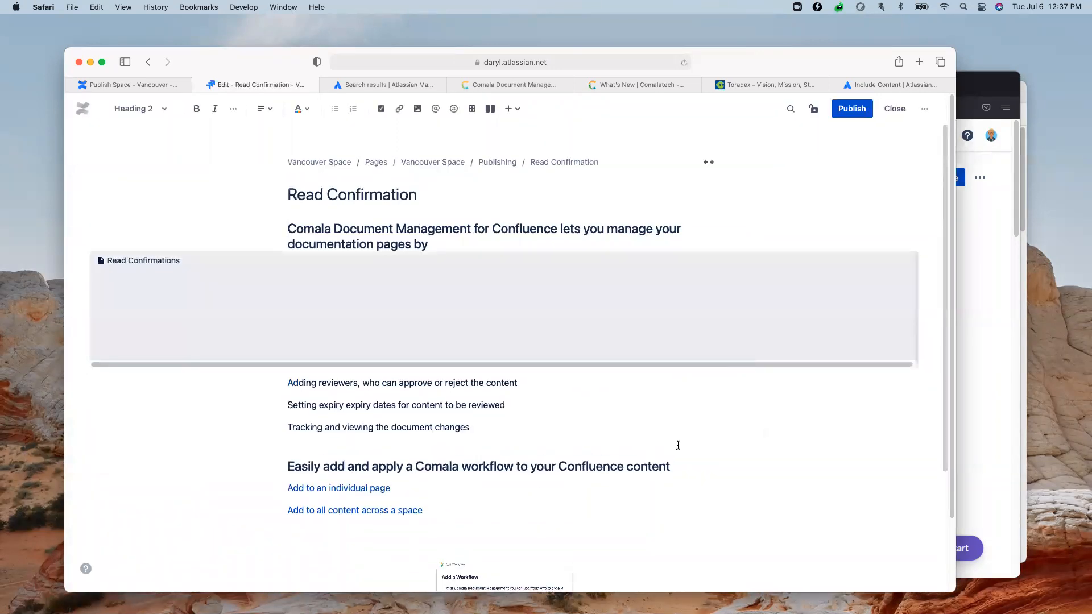
- Publish the edited Read Confirmation page and bring the Outlook change-notification email into view
click(852, 109)
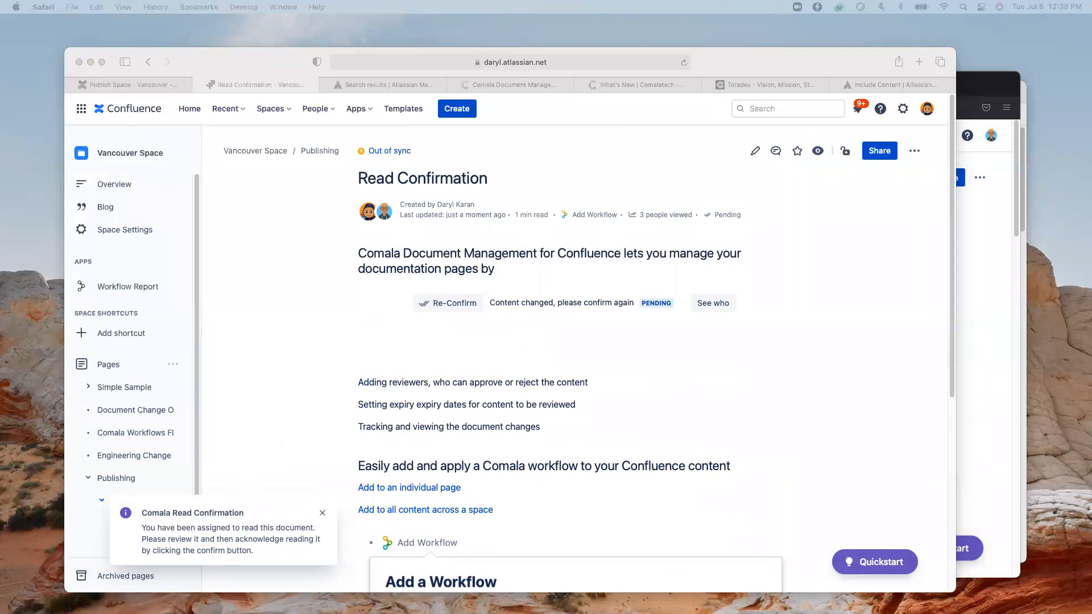
drag(1091, 250, 744, 124)
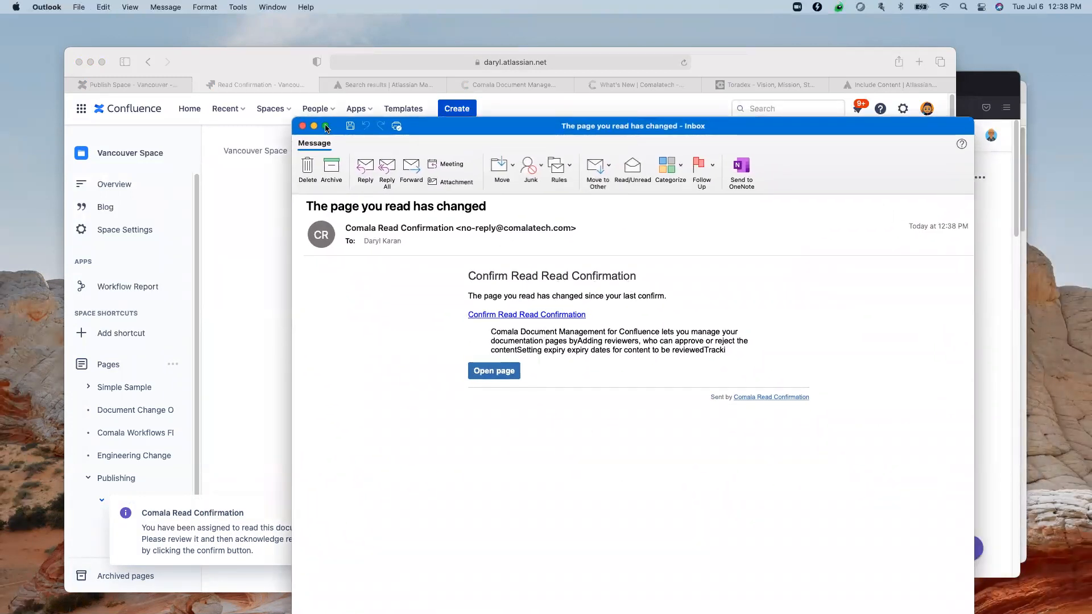
- Close the 'page you read has changed' email and show Read Confirmation's pending reader list
click(302, 126)
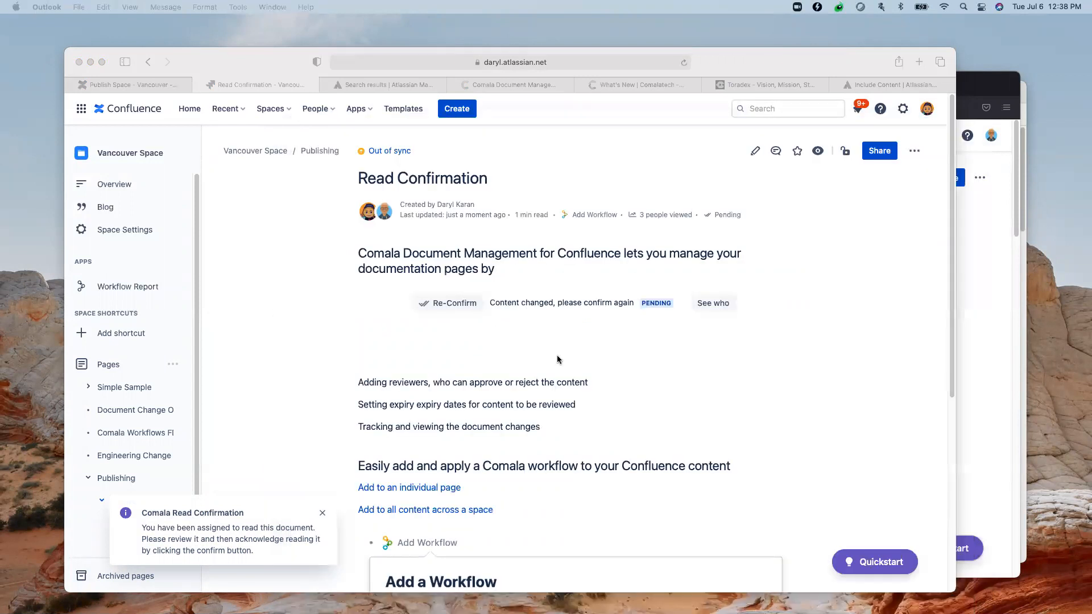
click(725, 219)
click(725, 217)
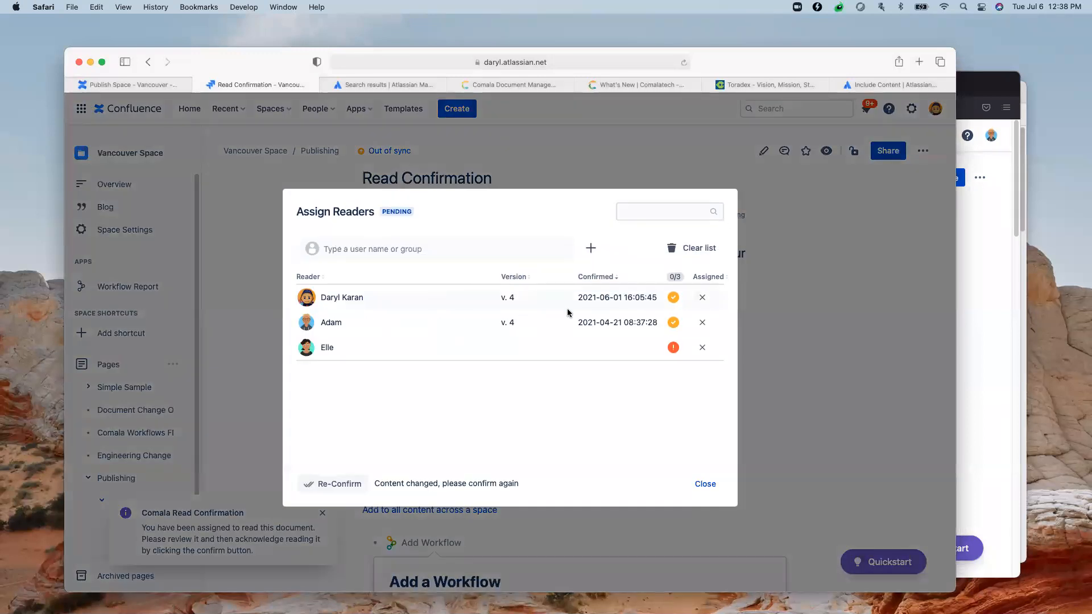
- Close the reader list and re-confirm having read the changed page
click(705, 485)
click(435, 304)
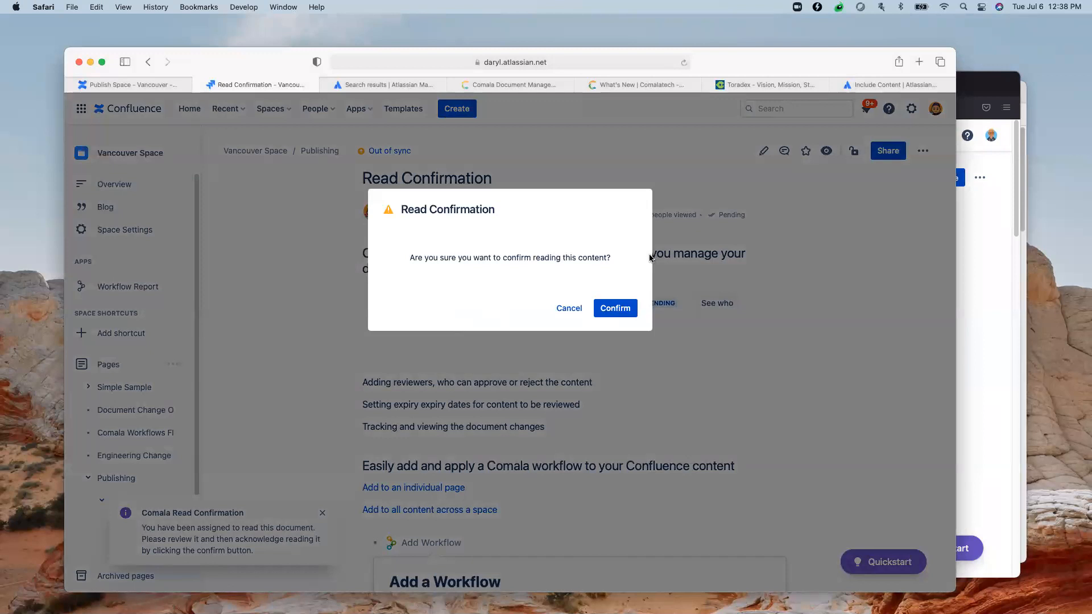
click(613, 309)
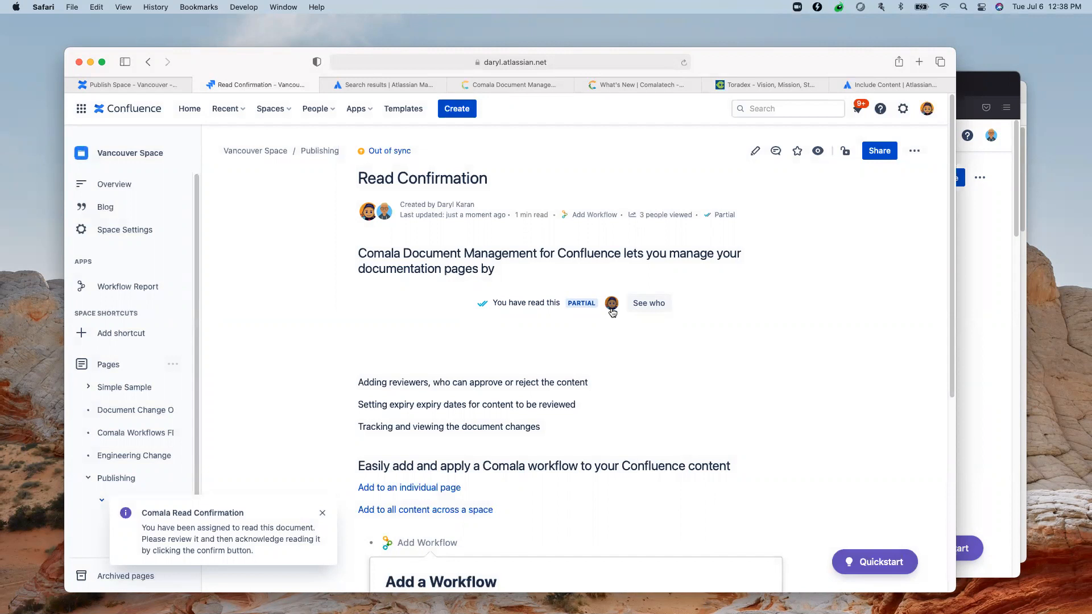
- Check the reader list to verify 1/3 confirmed, with your confirmation on version 5
click(650, 307)
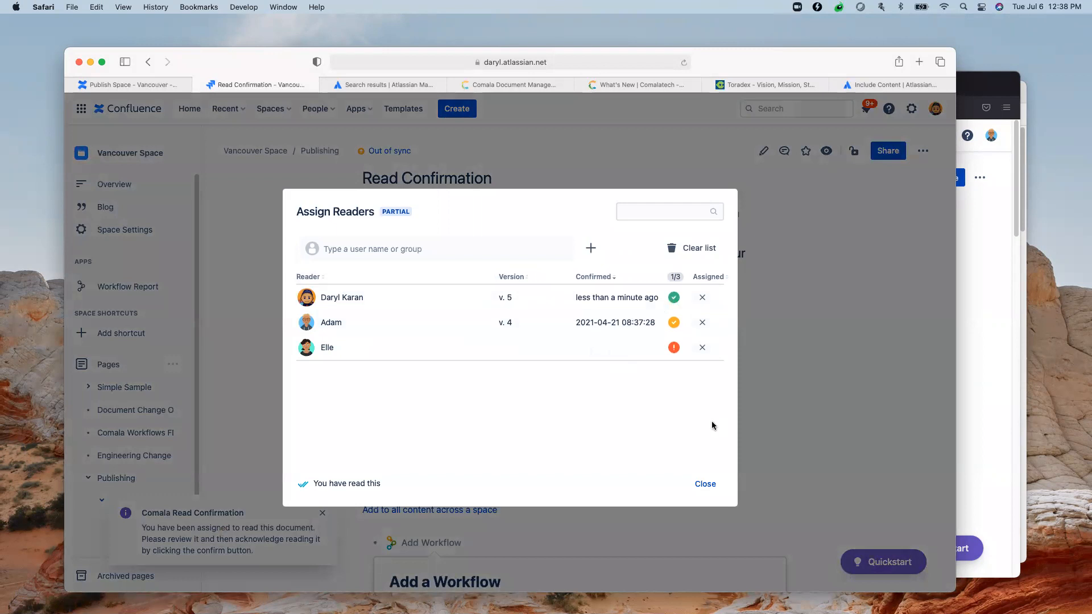
click(705, 484)
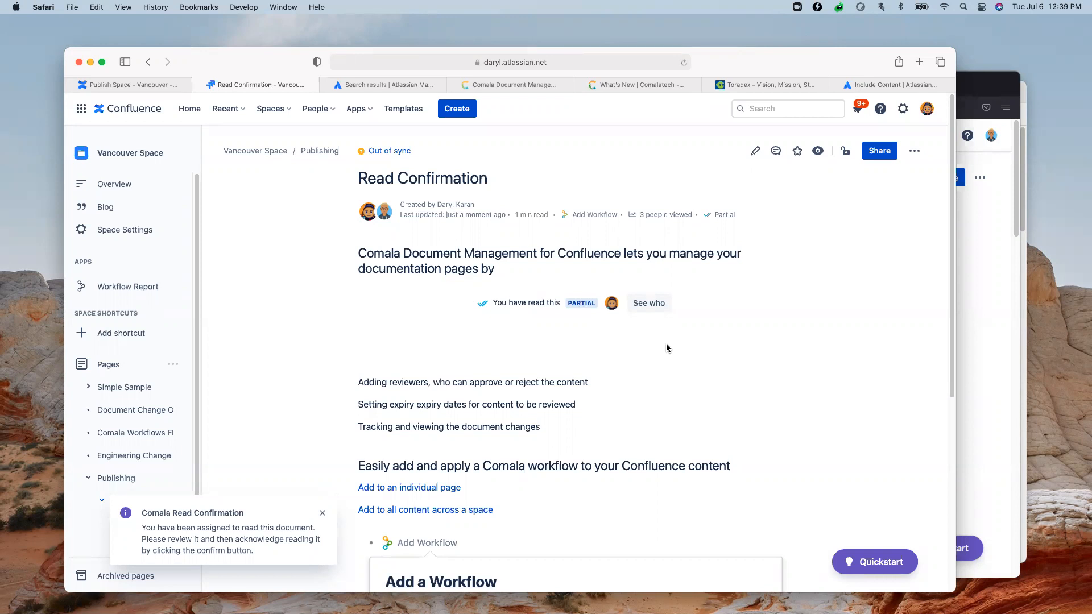
click(649, 305)
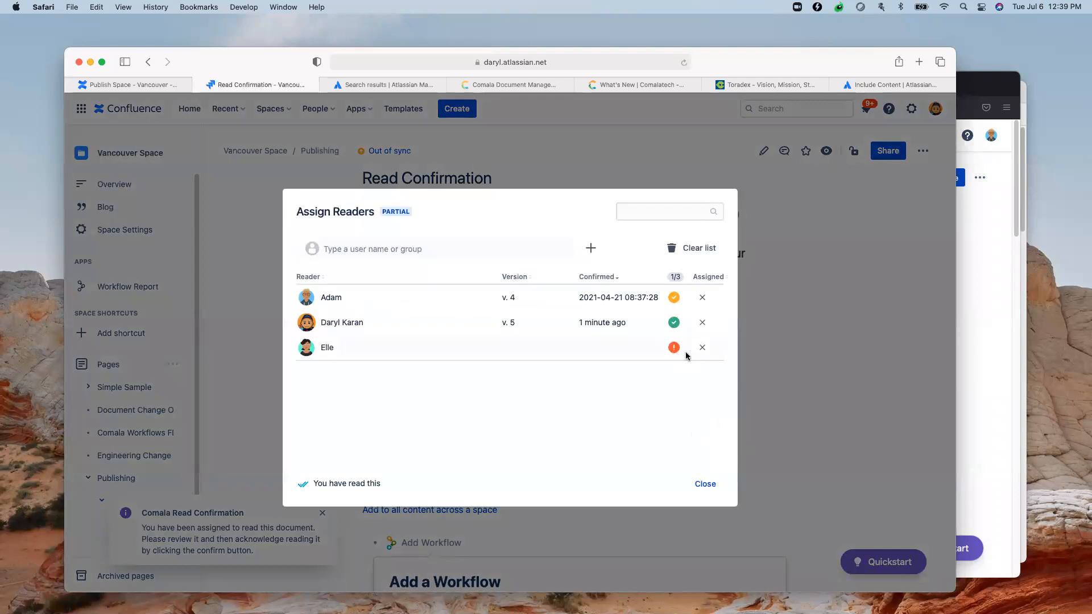
click(705, 484)
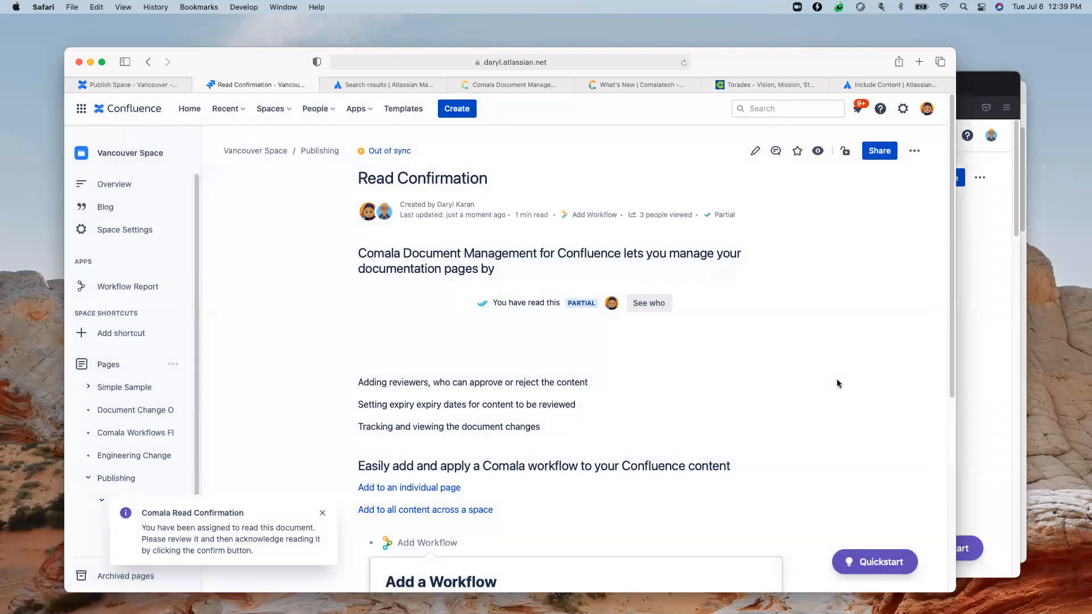